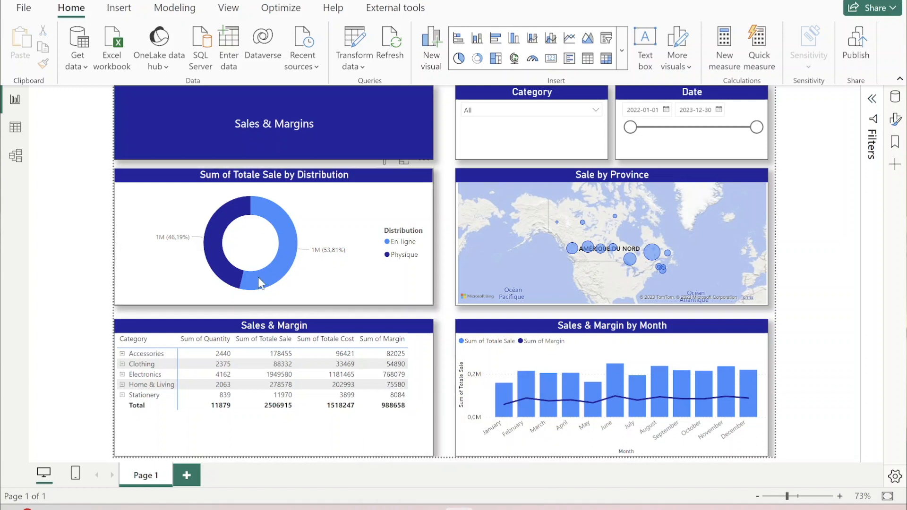
# - Create a new blank report and dismiss the list of common data sources
pyautogui.click(20, 8)
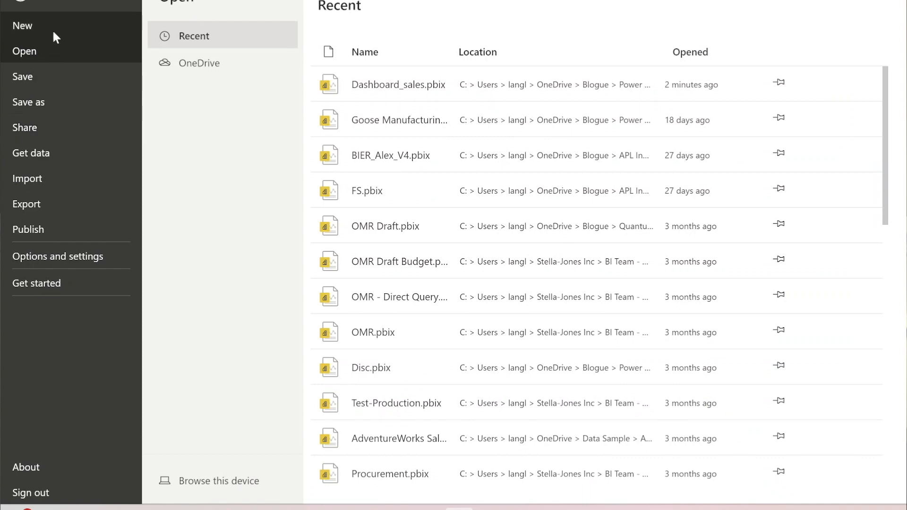
pyautogui.click(46, 24)
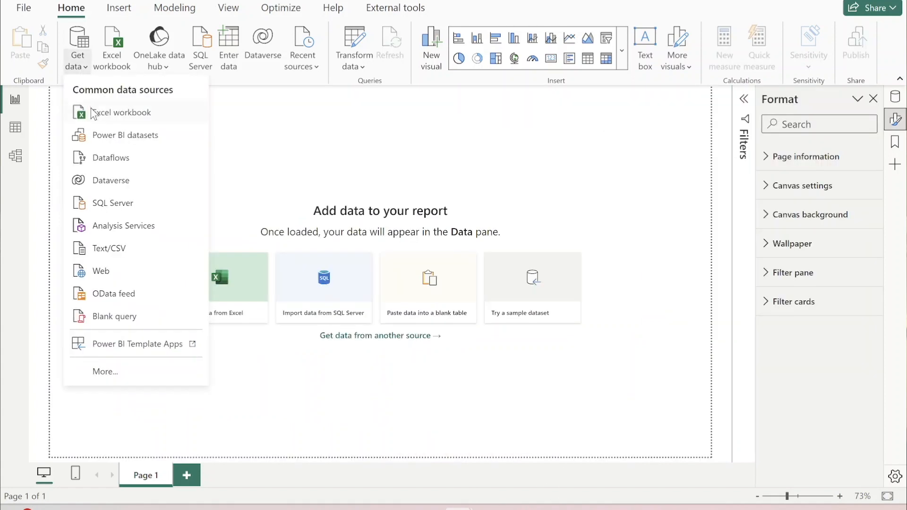
pyautogui.click(240, 160)
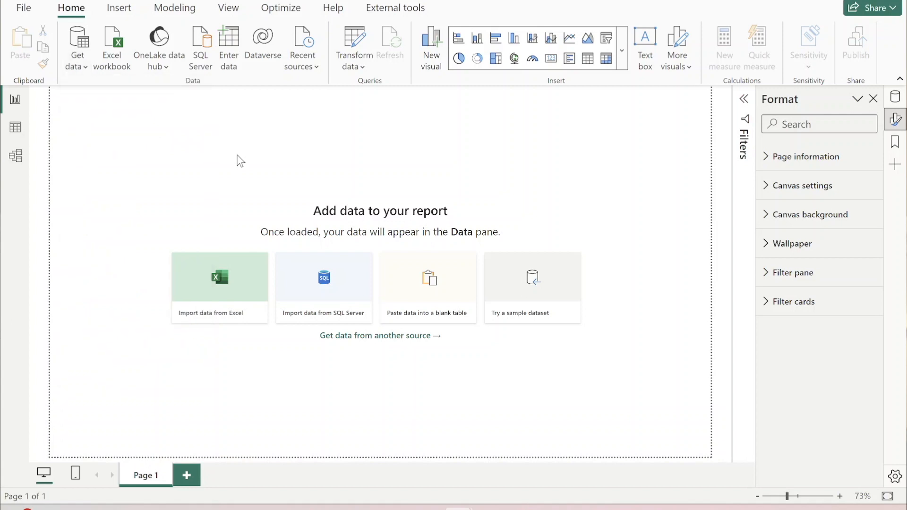
# - Import the Sale sheet from the Excel workbook Vente_Exemple_En.xlsx and load it into the report
pyautogui.click(219, 282)
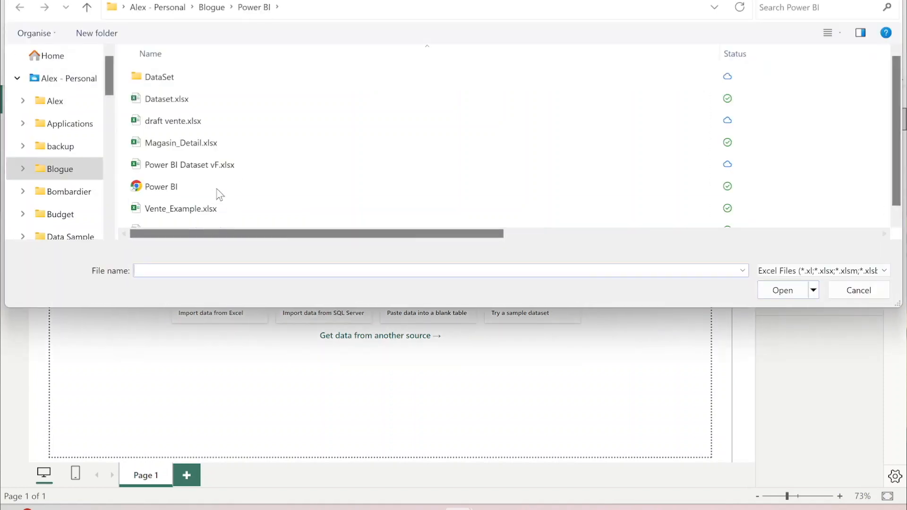
pyautogui.scroll(-1, 228, 171)
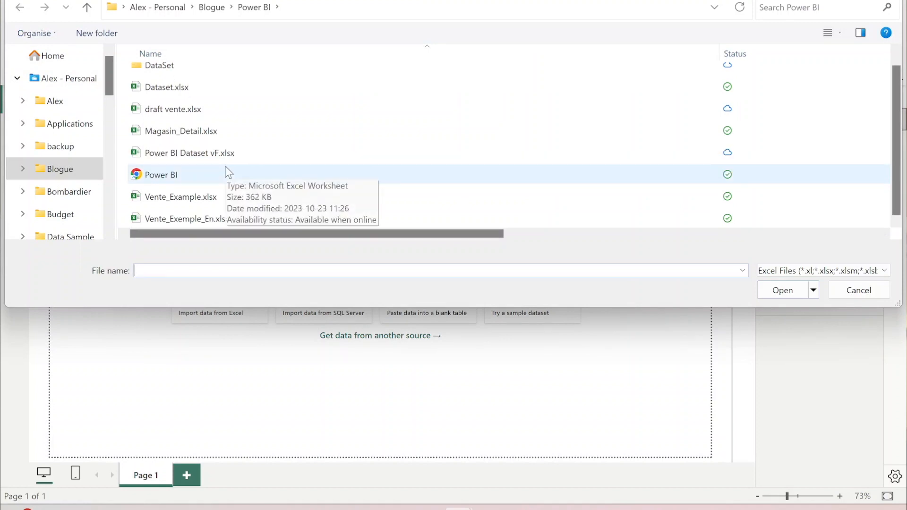
pyautogui.click(209, 219)
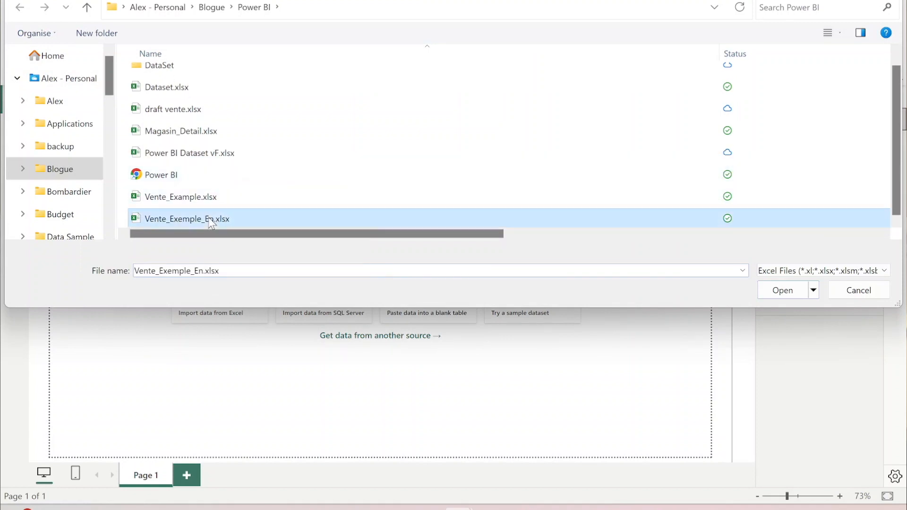
pyautogui.click(793, 295)
pyautogui.click(186, 107)
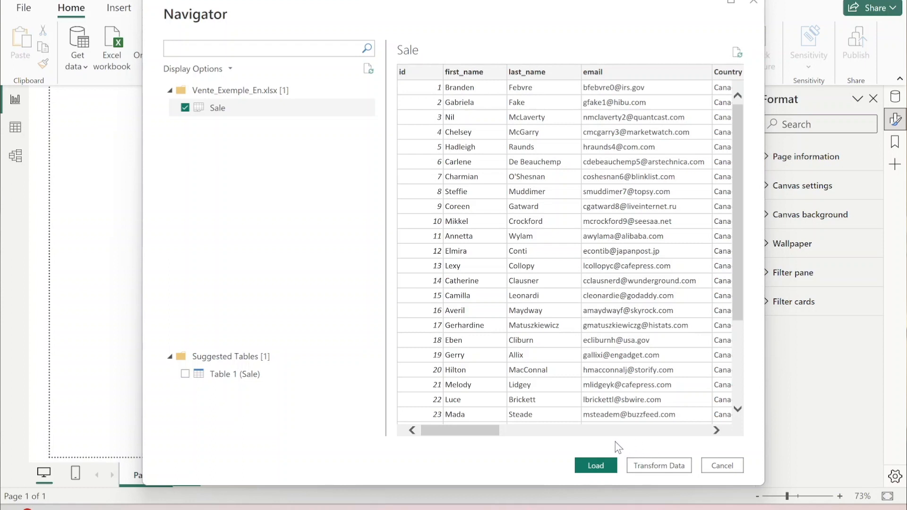
pyautogui.click(596, 465)
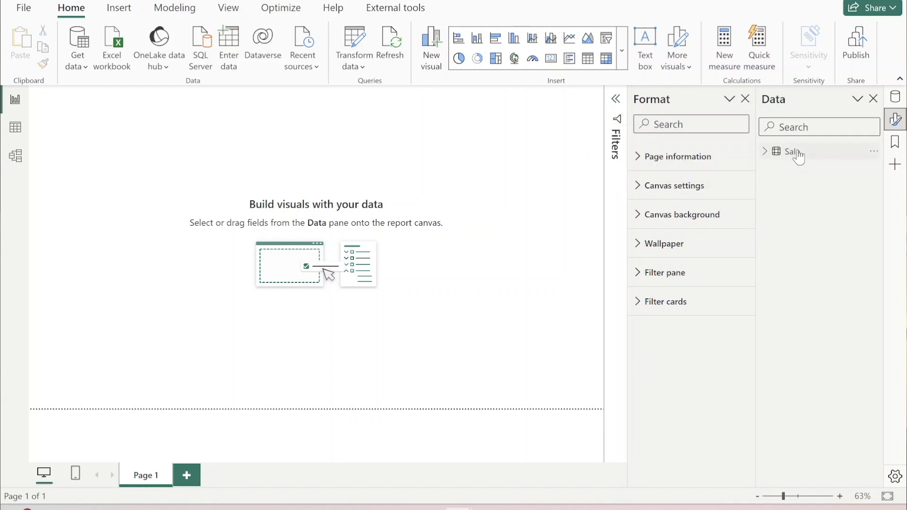
# - Examine the fields of the Sale table and its rows in the table view, and return to the report view
pyautogui.click(764, 152)
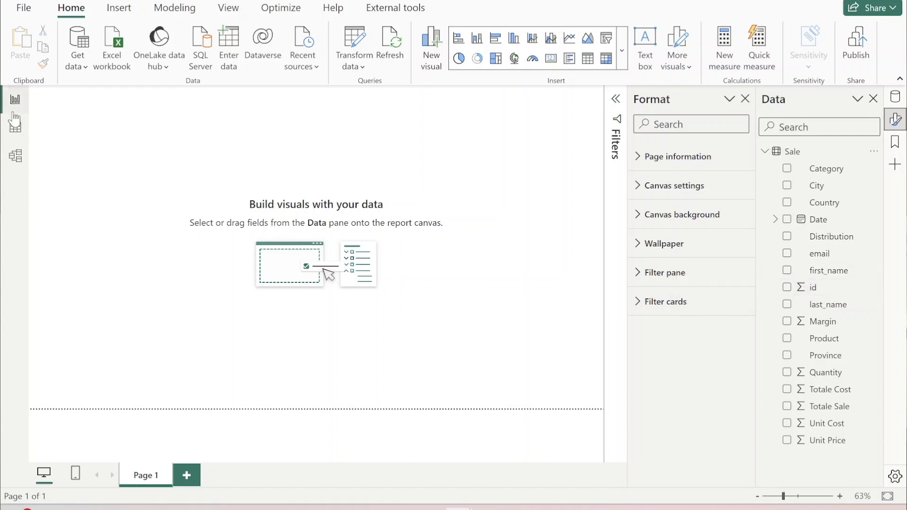
pyautogui.click(16, 133)
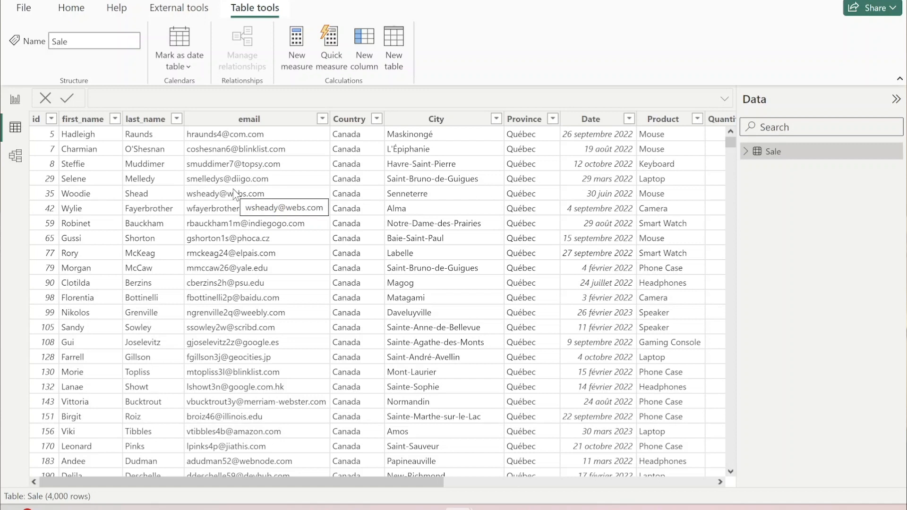
pyautogui.click(15, 102)
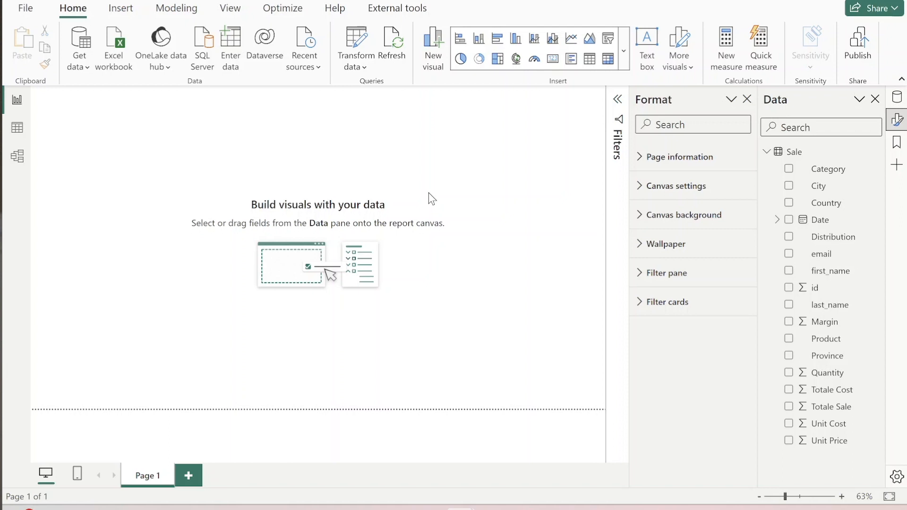
# - Add an empty matrix visual to the page, close the Format pane, and enlarge the matrix near the middle of the canvas
pyautogui.click(607, 61)
pyautogui.moveTo(90, 152); pyautogui.dragTo(318, 200)
pyautogui.click(616, 99)
pyautogui.click(745, 99)
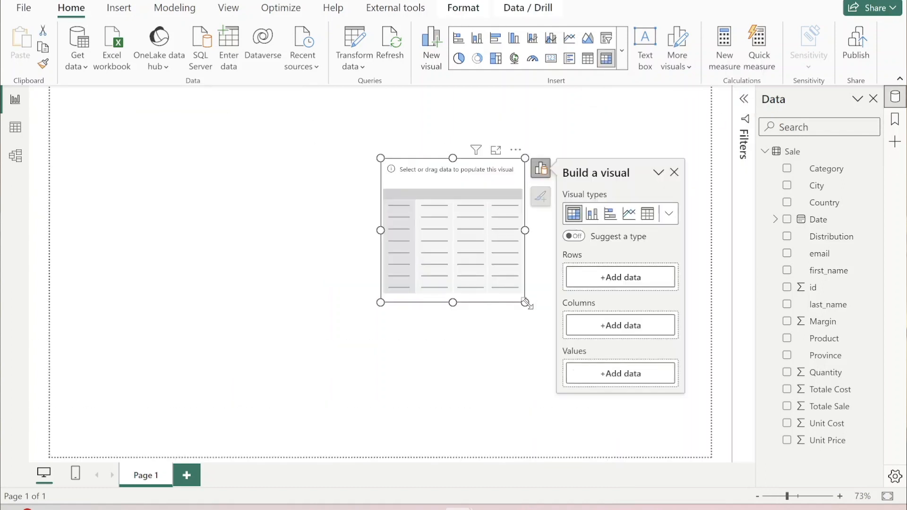
pyautogui.moveTo(525, 302); pyautogui.dragTo(598, 338)
pyautogui.moveTo(518, 166); pyautogui.dragTo(419, 178)
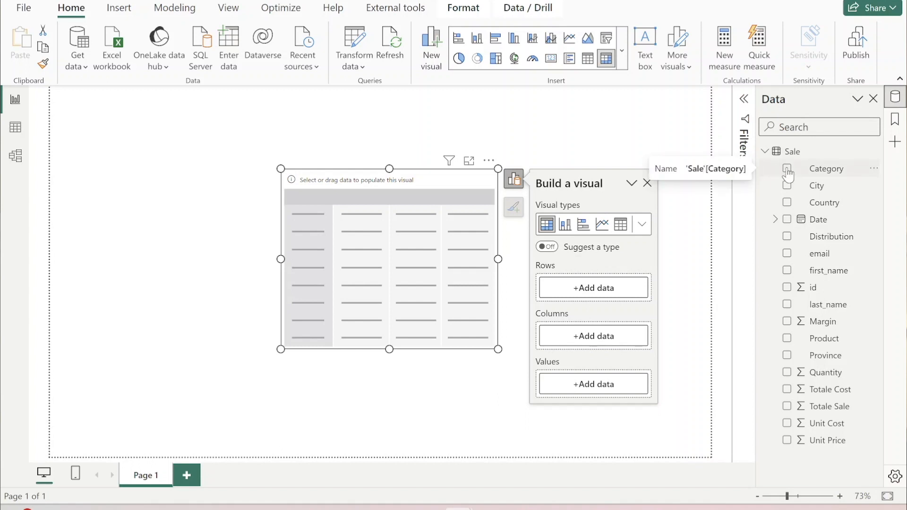
# - Add Category and Product to the matrix rows, with Product below Category
pyautogui.click(819, 170)
pyautogui.moveTo(820, 175); pyautogui.dragTo(593, 294)
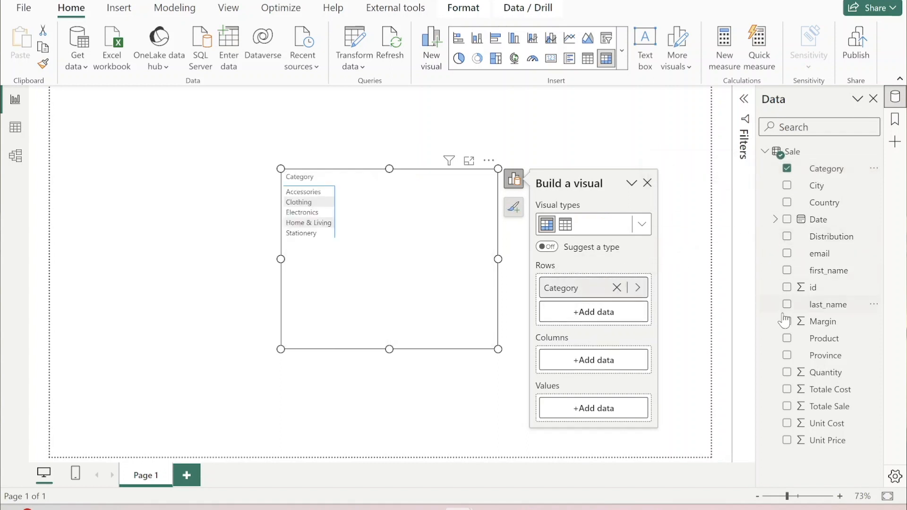
pyautogui.click(787, 339)
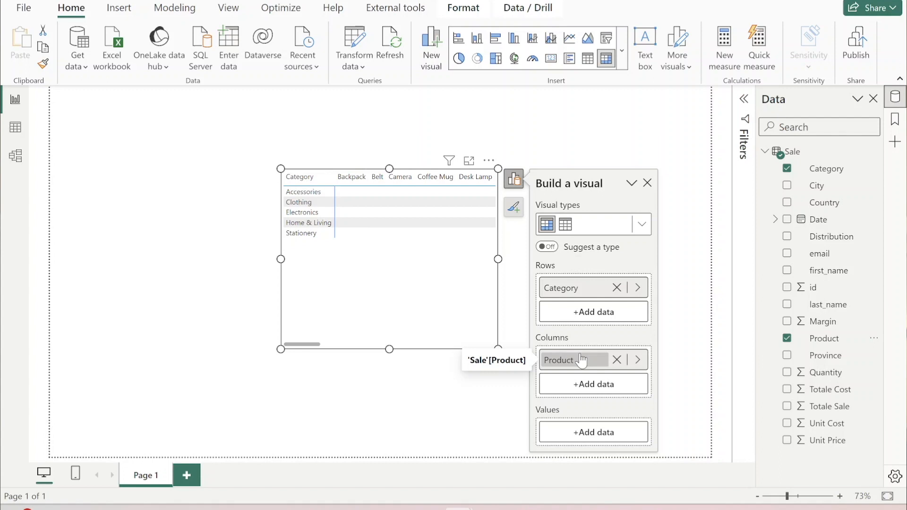
pyautogui.moveTo(581, 360); pyautogui.dragTo(580, 312)
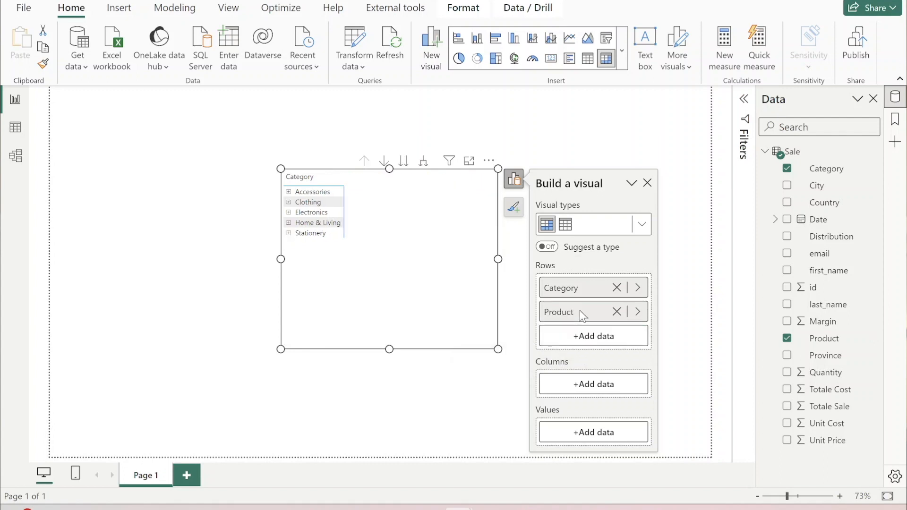
# - Add Totale Sale, Totale Cost, Margin and Quantity as values of the matrix
pyautogui.click(787, 407)
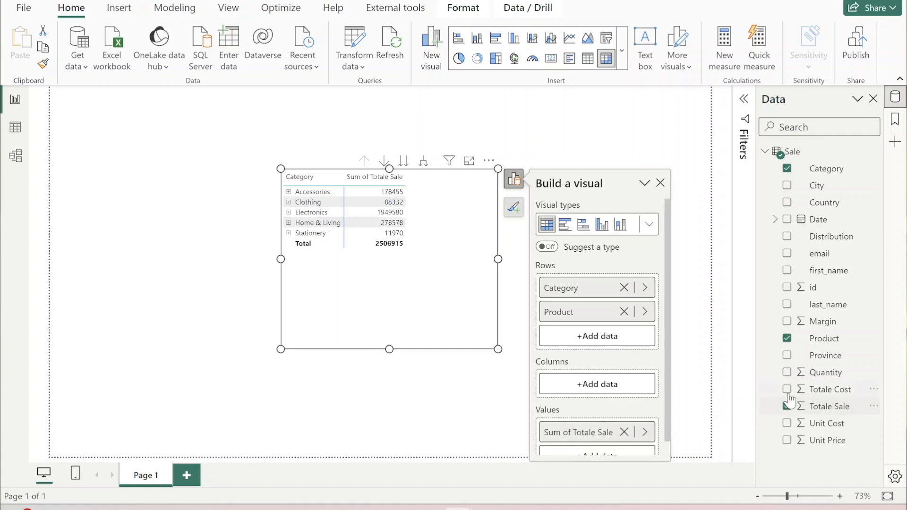
pyautogui.click(787, 391)
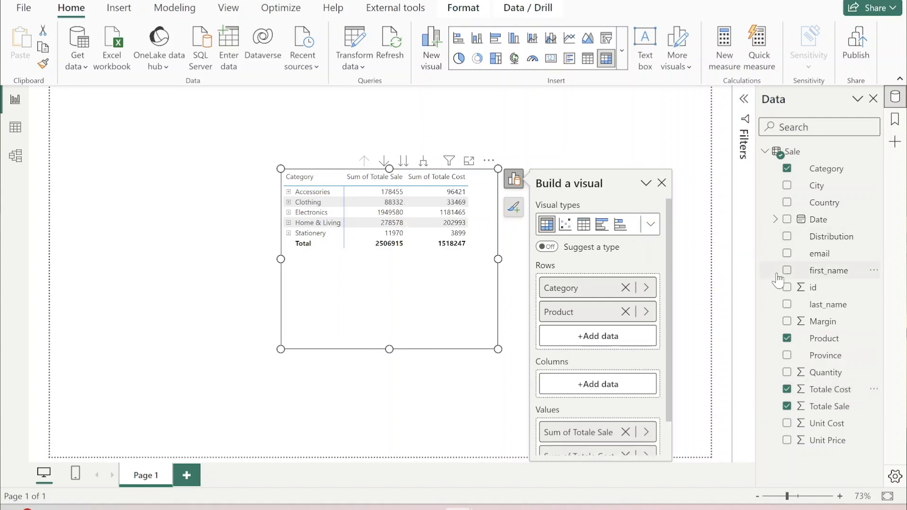
pyautogui.click(787, 323)
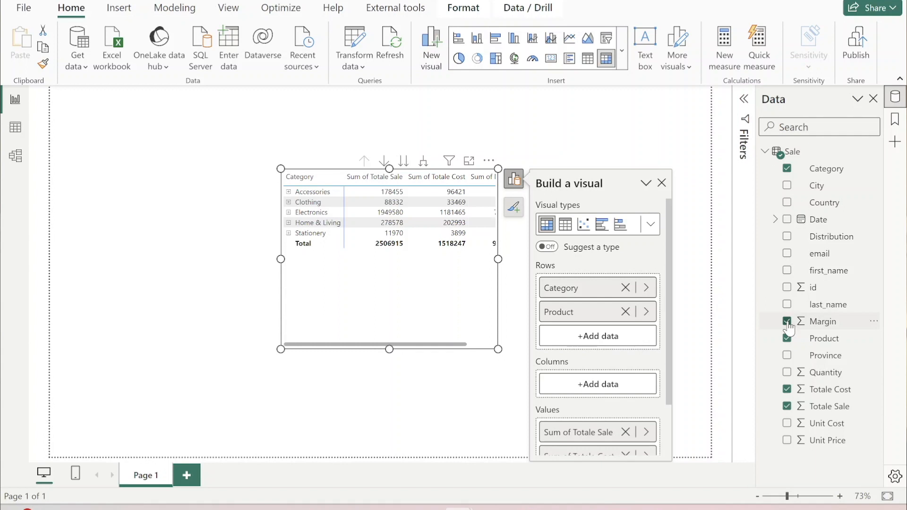
pyautogui.click(786, 373)
# - Move Sum of Quantity to the first place among the matrix values and widen the matrix to fit all columns
pyautogui.moveTo(668, 321); pyautogui.dragTo(670, 406)
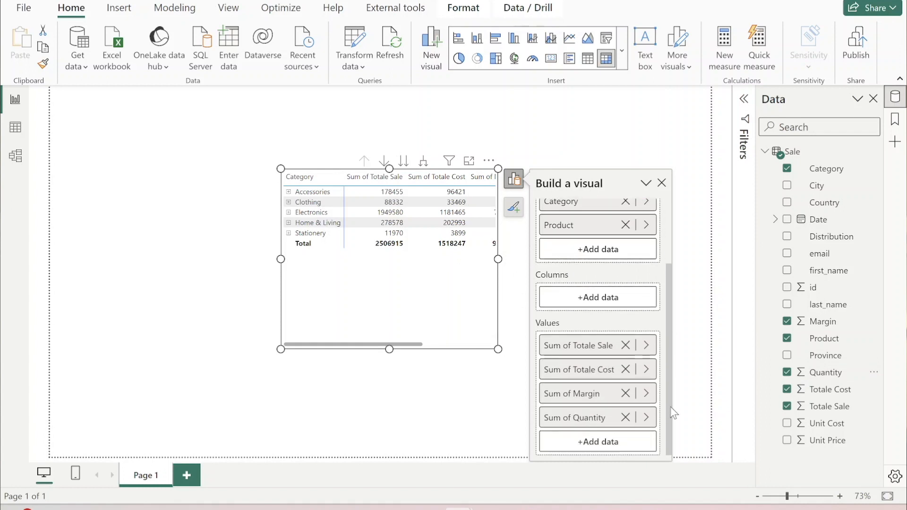
pyautogui.moveTo(604, 424); pyautogui.dragTo(594, 339)
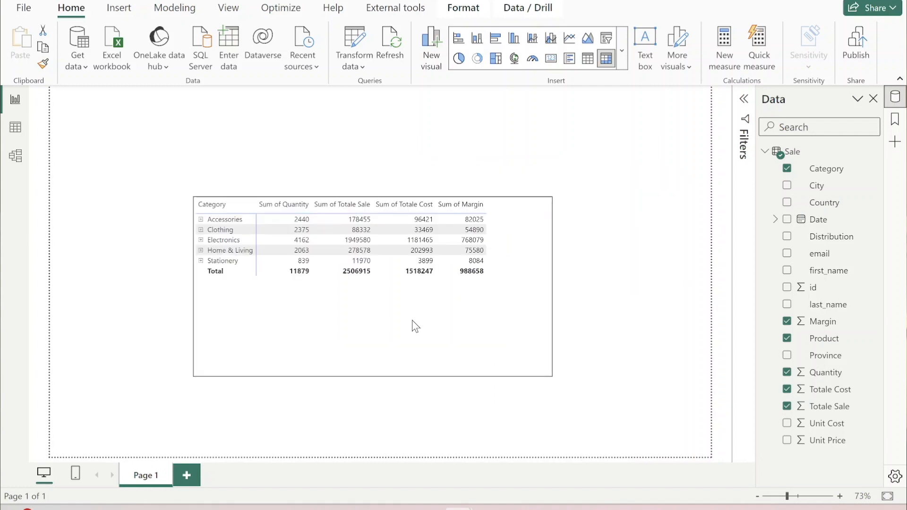
pyautogui.moveTo(416, 326); pyautogui.dragTo(444, 328)
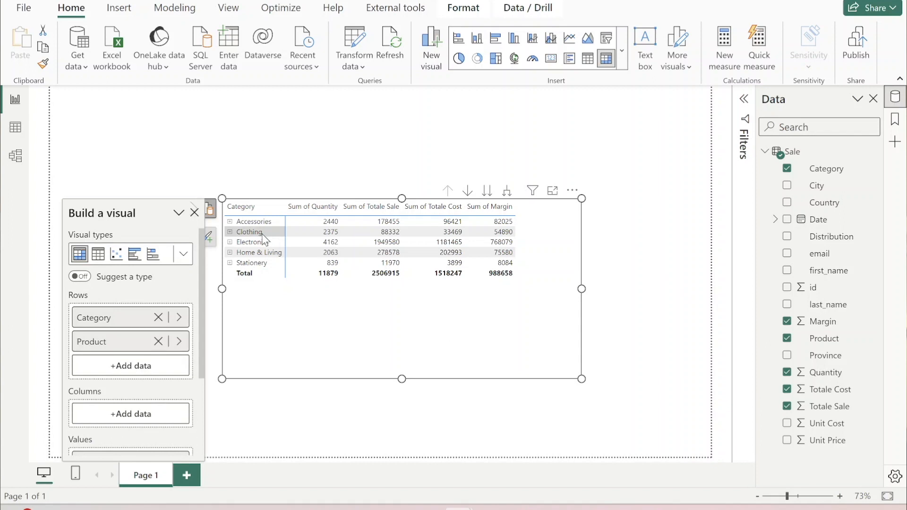
# - Expand the Accessories category in the matrix to view its products, and collapse it again
pyautogui.click(229, 222)
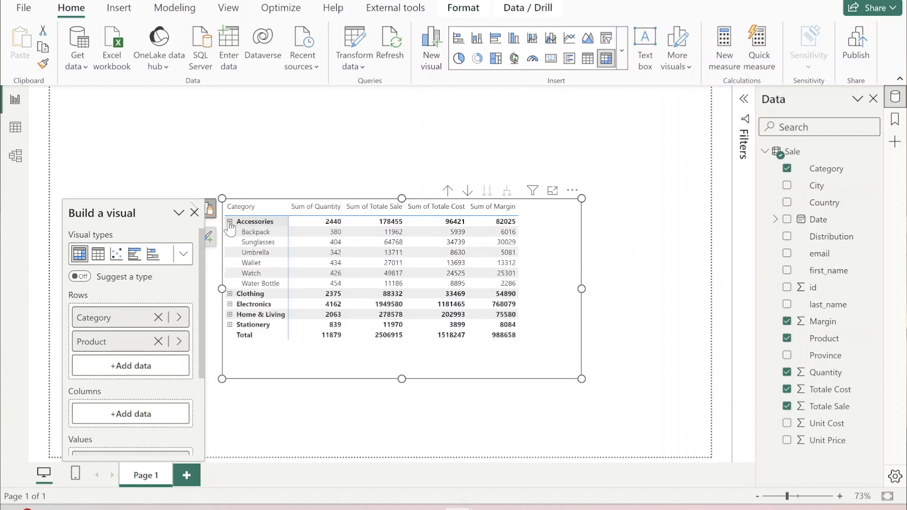
pyautogui.click(230, 222)
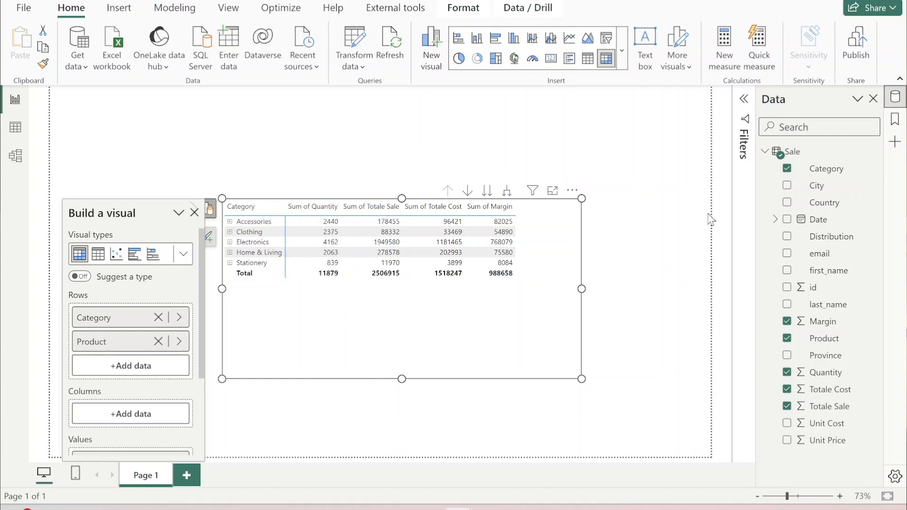
# - Format the Quantity, Totale Cost, Totale Sale and Margin columns with a thousands separator
pyautogui.click(826, 374)
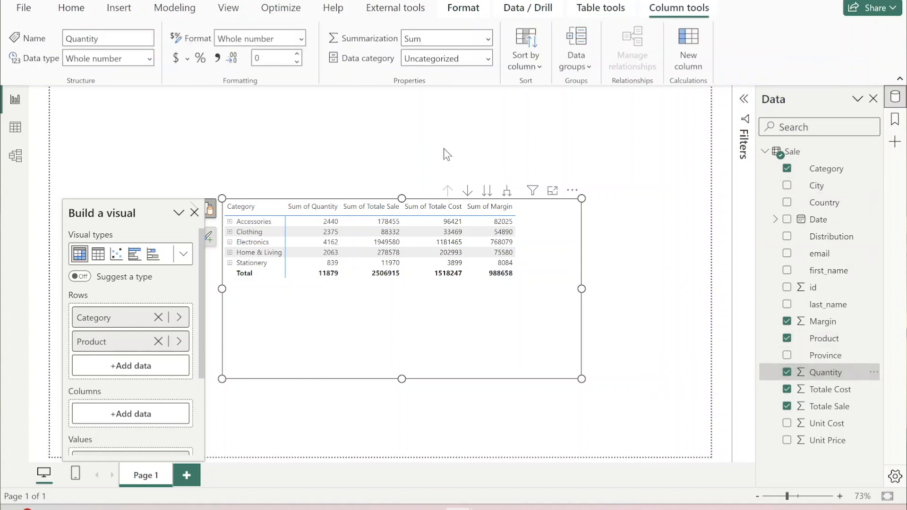
pyautogui.click(218, 57)
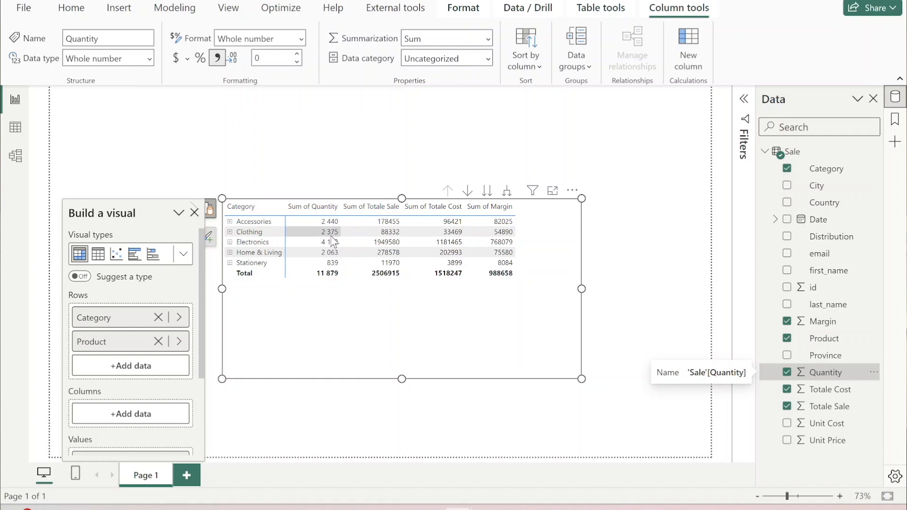
pyautogui.click(823, 391)
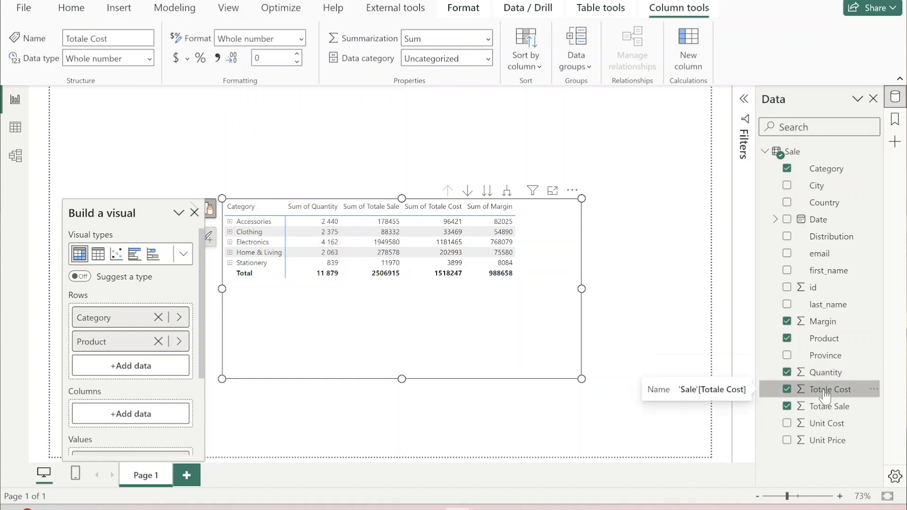
pyautogui.click(217, 58)
pyautogui.click(829, 408)
pyautogui.click(218, 58)
pyautogui.click(825, 322)
pyautogui.click(217, 58)
# - Resize the matrix to about 606 wide by 311 high and place it in the lower-left corner of the report page
pyautogui.moveTo(402, 379); pyautogui.dragTo(416, 301)
pyautogui.moveTo(557, 251); pyautogui.dragTo(375, 422)
pyautogui.moveTo(391, 389); pyautogui.dragTo(390, 323)
pyautogui.moveTo(230, 390); pyautogui.dragTo(224, 447)
pyautogui.moveTo(409, 367); pyautogui.dragTo(362, 369)
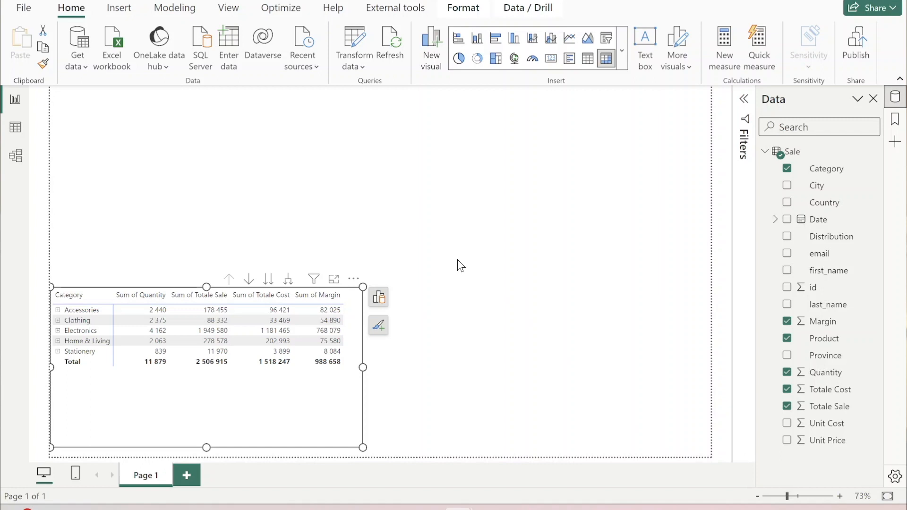
pyautogui.click(458, 260)
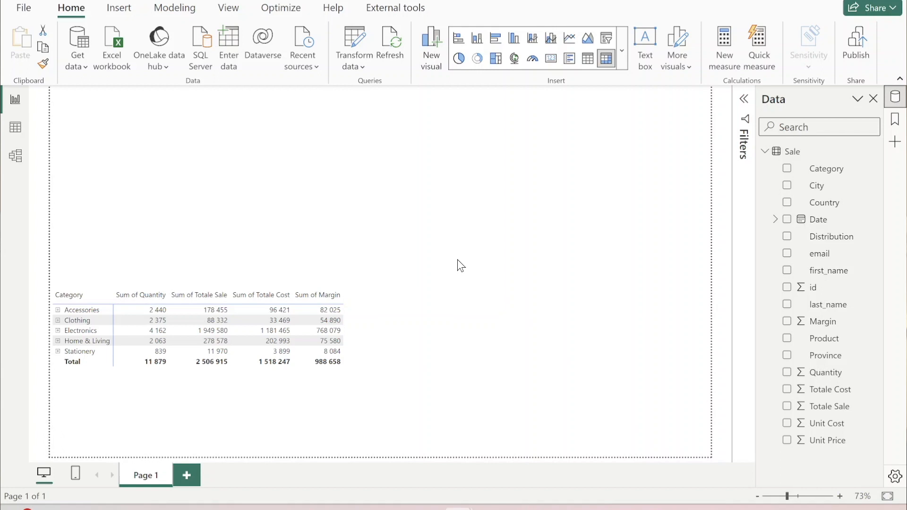
# - Show the Format pane for the matrix and turn on its visual border
pyautogui.click(342, 387)
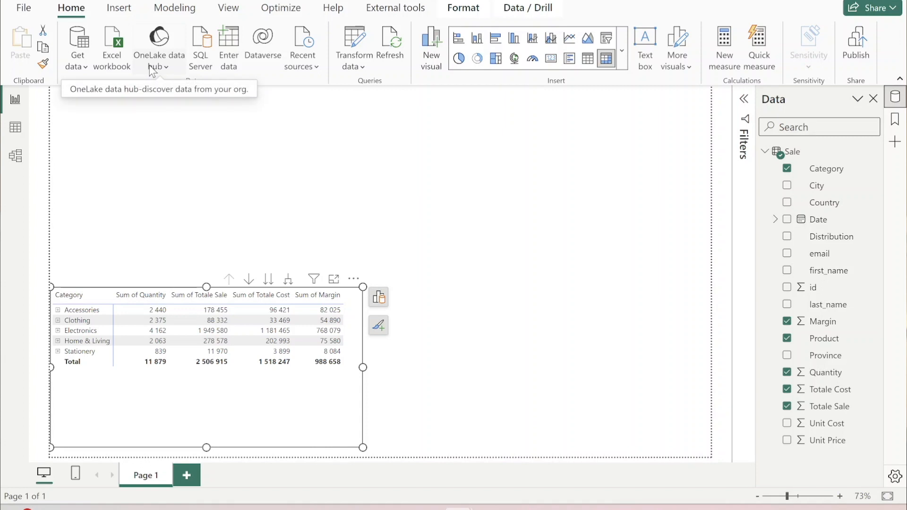
pyautogui.click(233, 9)
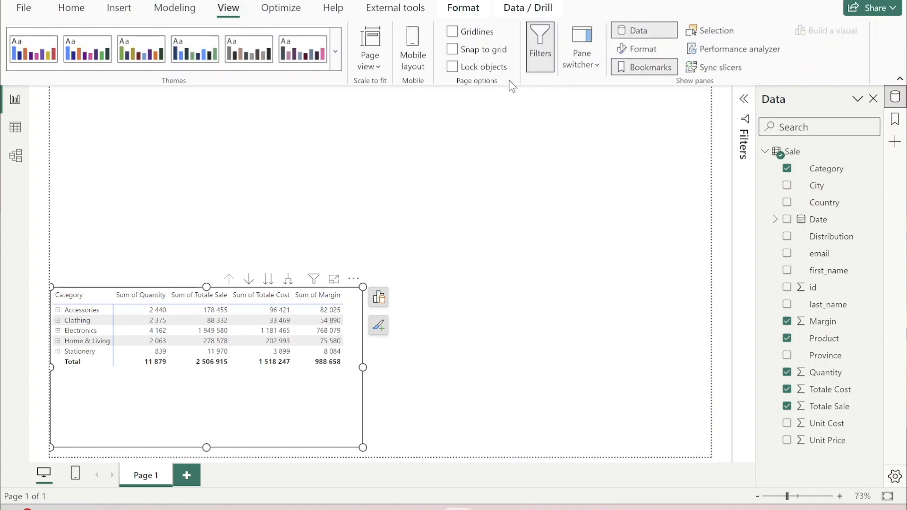
pyautogui.click(652, 51)
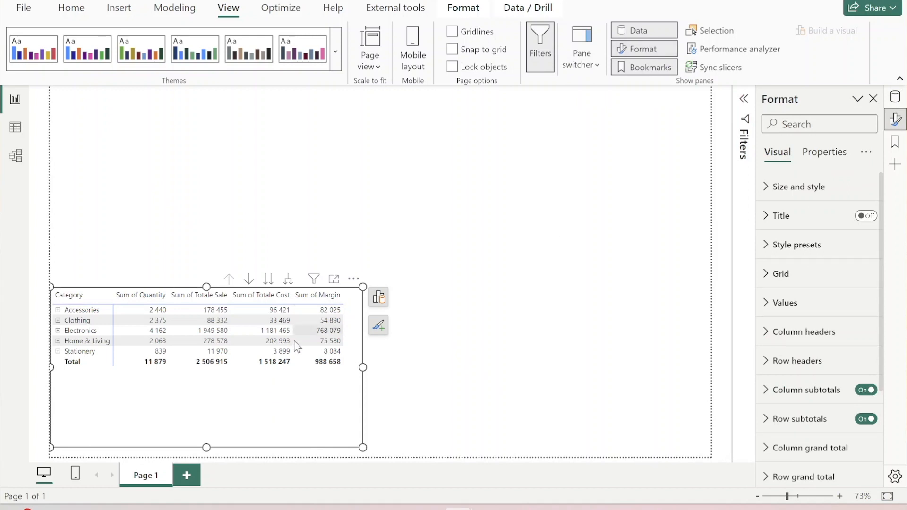
pyautogui.click(766, 188)
pyautogui.scroll(-5, 804, 321)
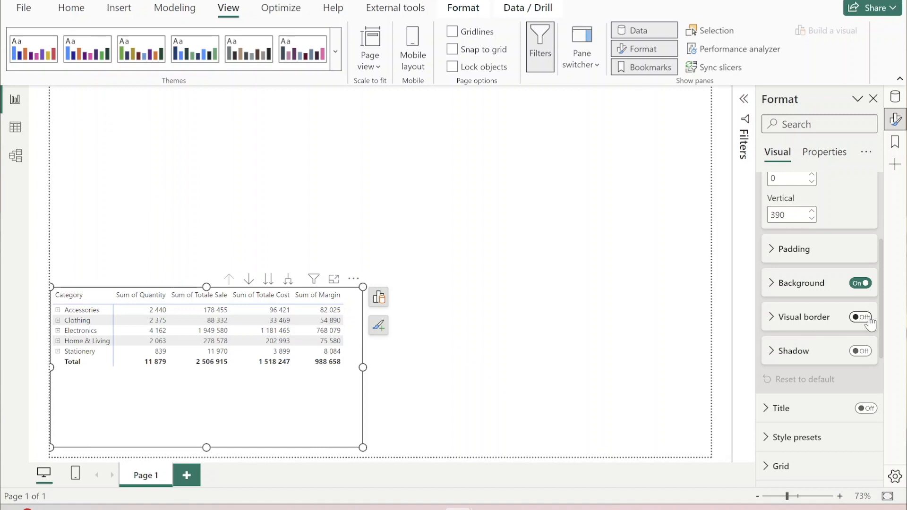
pyautogui.click(861, 317)
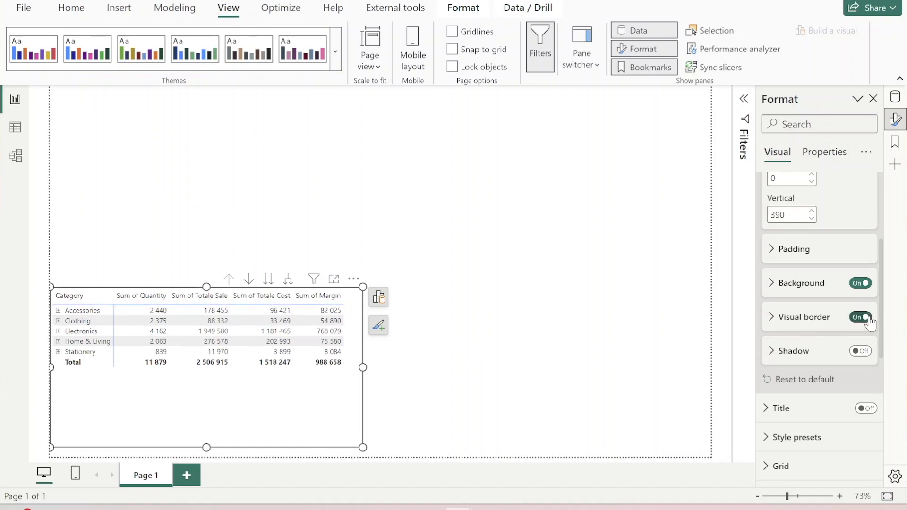
pyautogui.click(532, 348)
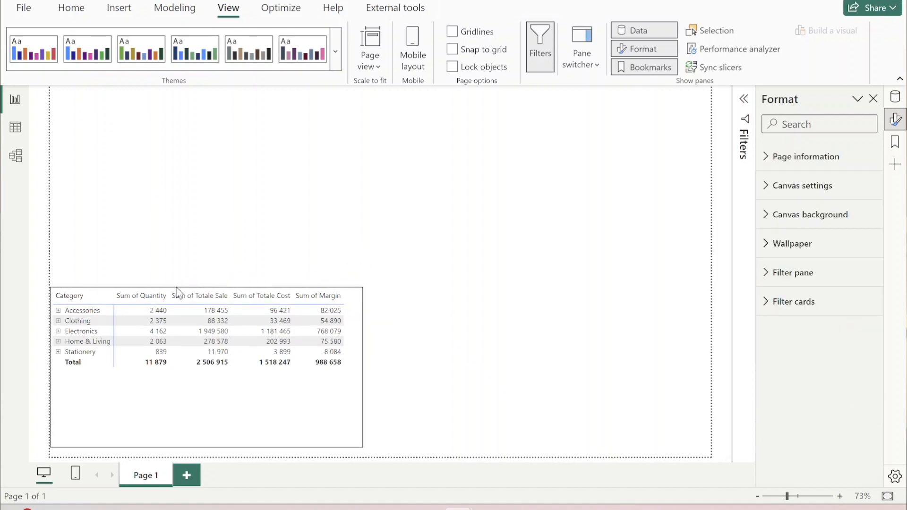
pyautogui.click(327, 400)
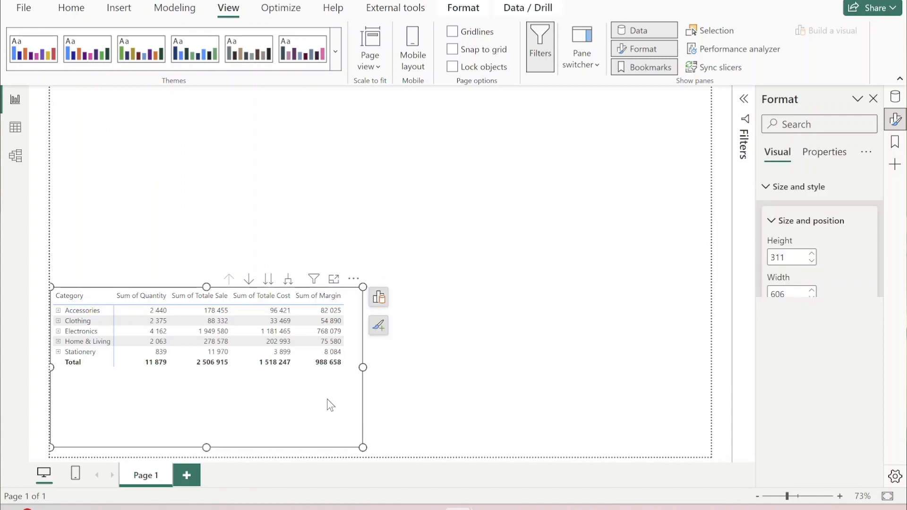
# - Turn on the shadow of the matrix and nudge the matrix slightly upward on the report page
pyautogui.scroll(-3, 828, 350)
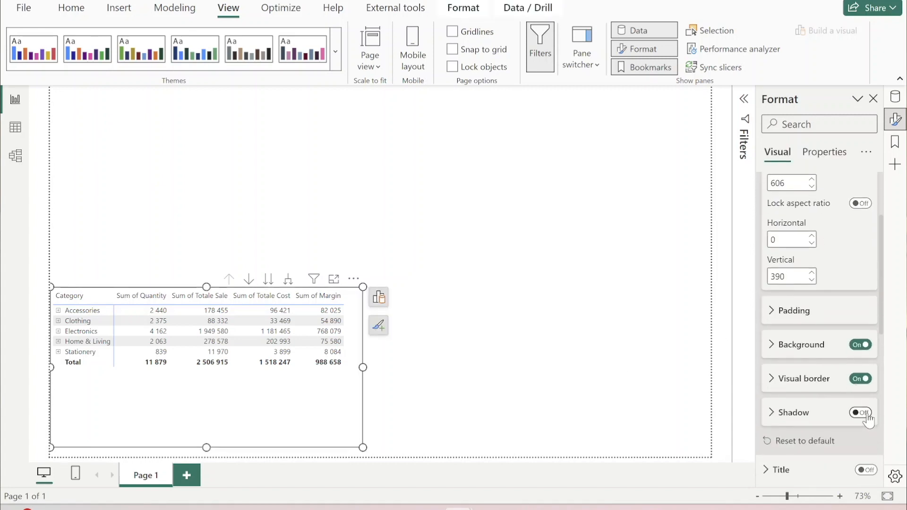
pyautogui.click(861, 413)
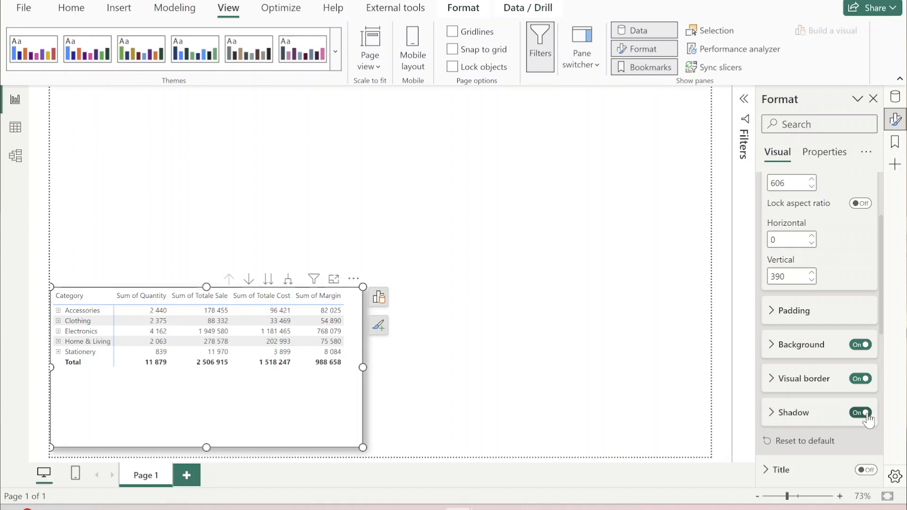
pyautogui.click(607, 373)
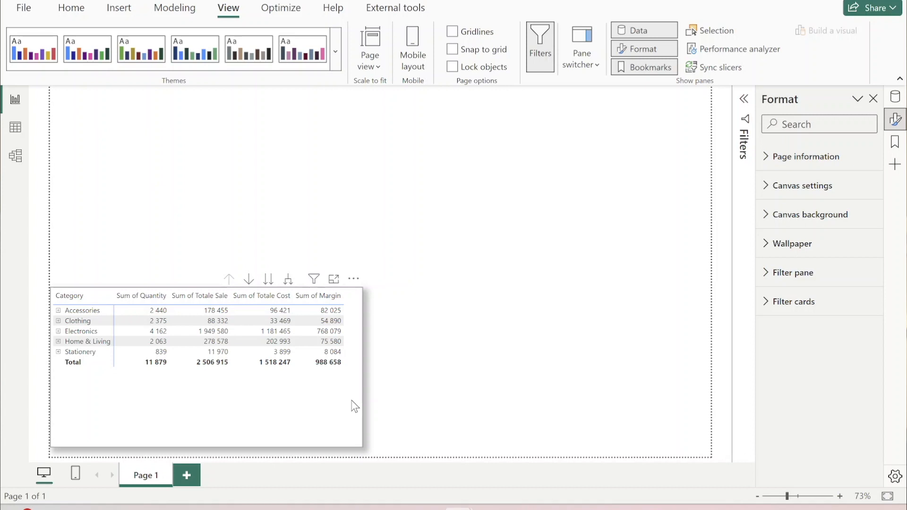
pyautogui.moveTo(354, 406); pyautogui.dragTo(286, 405)
pyautogui.click(440, 378)
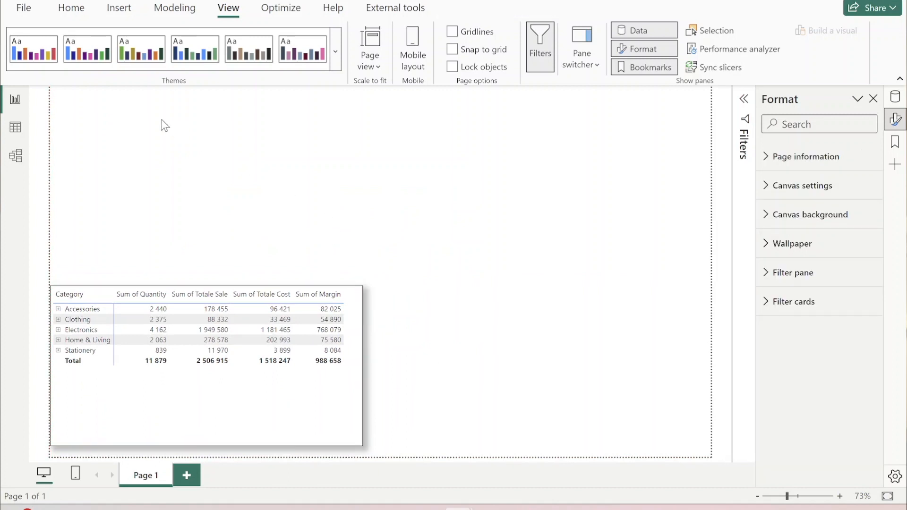
# - Insert a rectangle shape and place it directly above the matrix, about 606 wide by 86 high
pyautogui.click(72, 8)
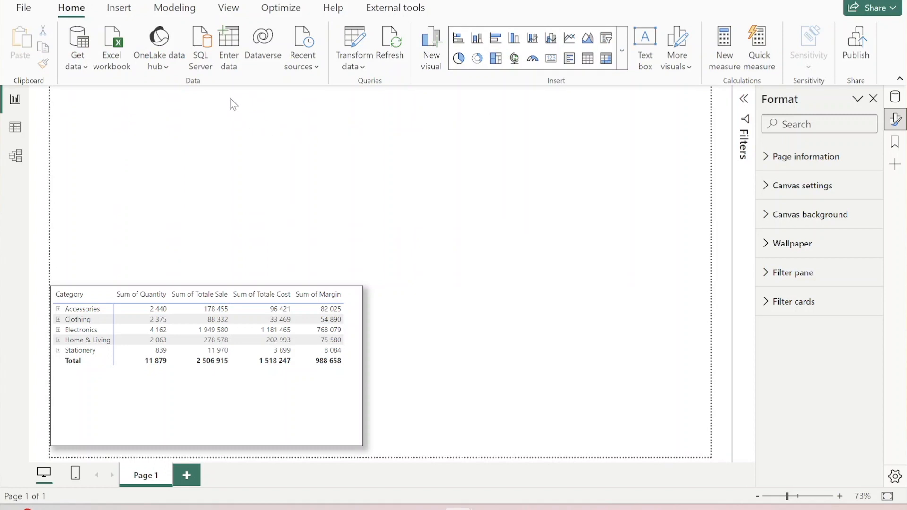
pyautogui.click(119, 8)
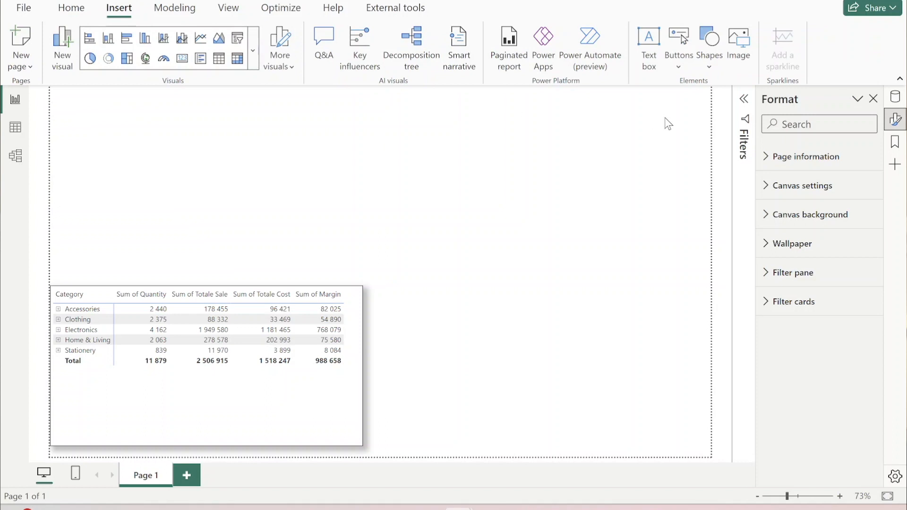
pyautogui.click(708, 64)
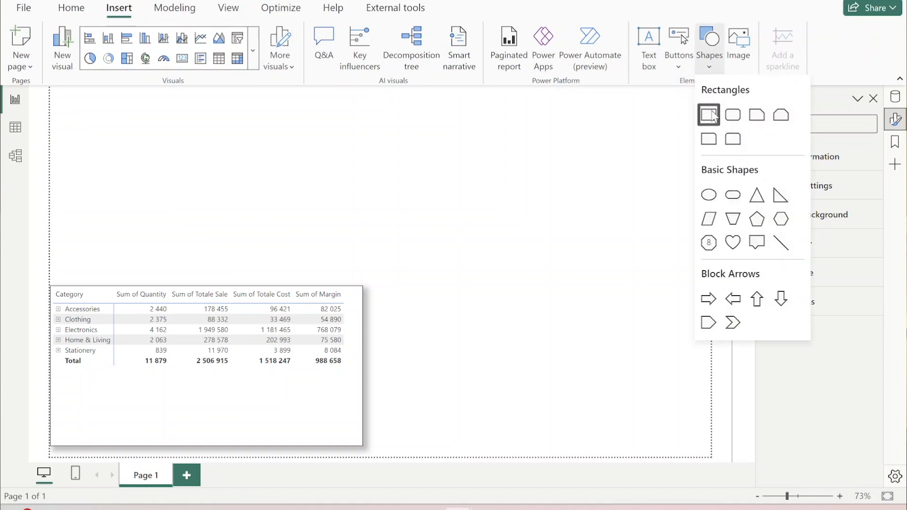
pyautogui.click(710, 115)
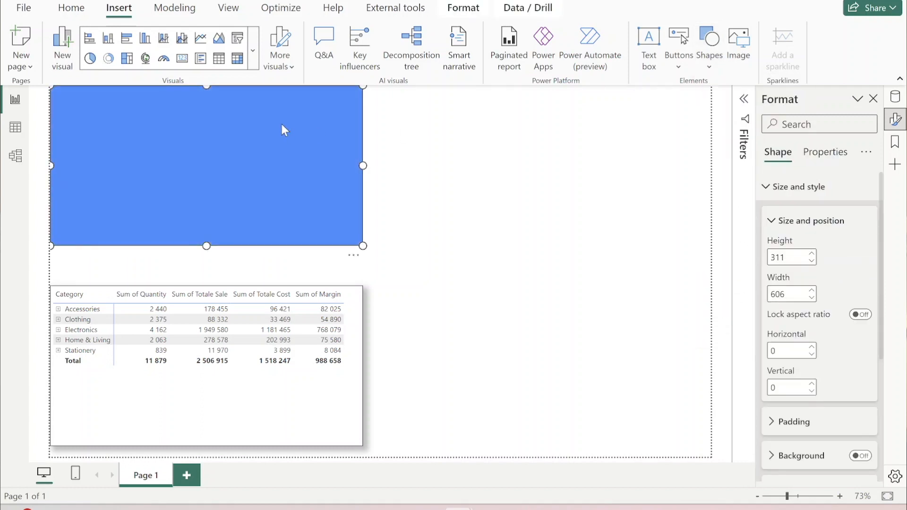
pyautogui.moveTo(359, 100); pyautogui.dragTo(361, 283)
# - Add the text "Sales & Margins by Category" to the rectangle and increase its font size
pyautogui.scroll(-4, 803, 355)
pyautogui.click(764, 414)
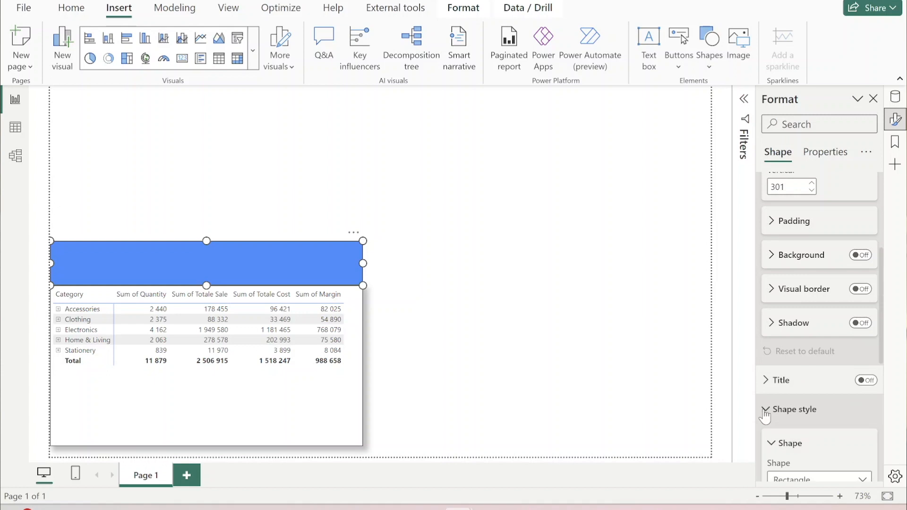
pyautogui.scroll(-3, 797, 416)
pyautogui.scroll(-5, 799, 416)
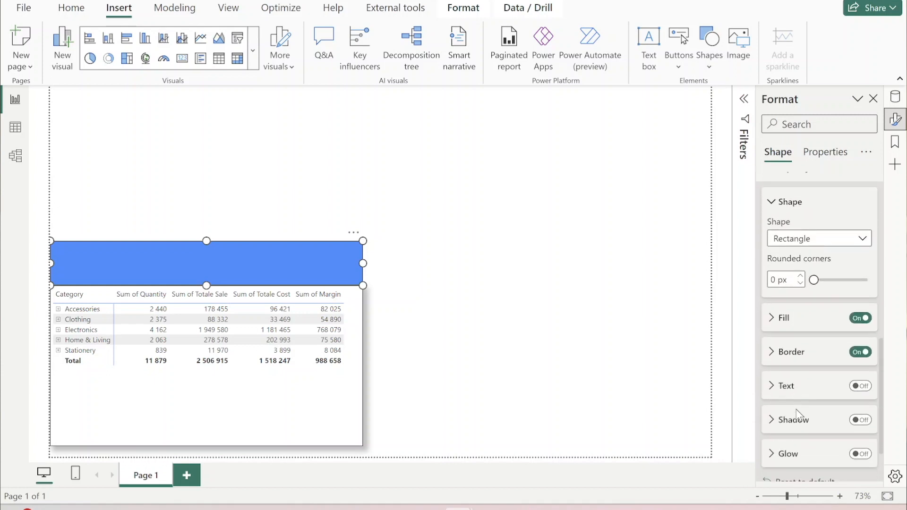
pyautogui.click(770, 326)
pyautogui.write('Sales &')
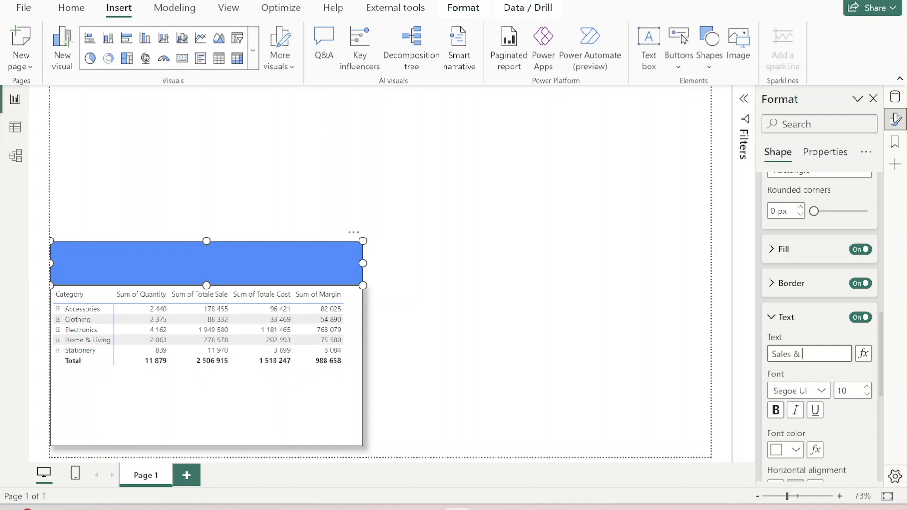
pyautogui.write(' Margins by Category')
pyautogui.click(868, 387)
pyautogui.click(867, 386)
pyautogui.click(868, 387)
pyautogui.click(868, 387)
pyautogui.click(868, 387)
pyautogui.click(868, 387)
# - Fill the rectangle banner with dark blue (#12239E) and move it to the upper-left corner of the report page
pyautogui.scroll(3, 774, 384)
pyautogui.click(772, 383)
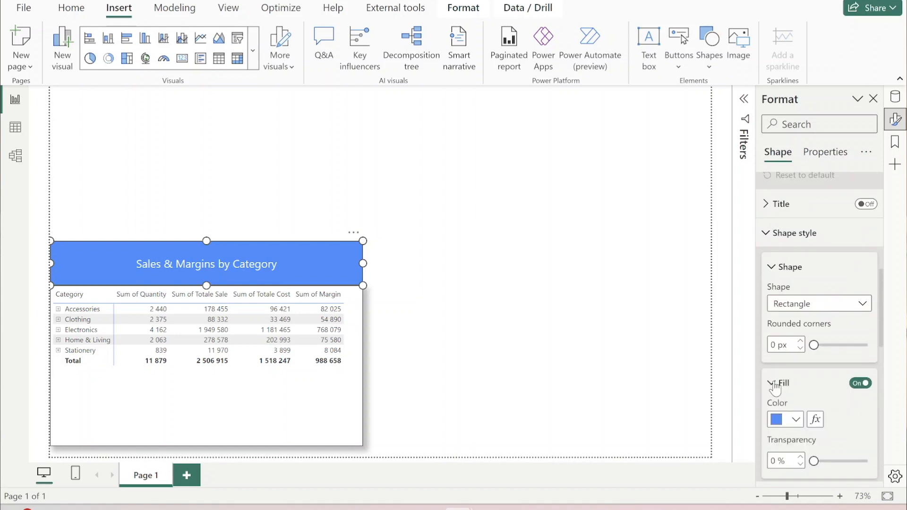
pyautogui.click(796, 420)
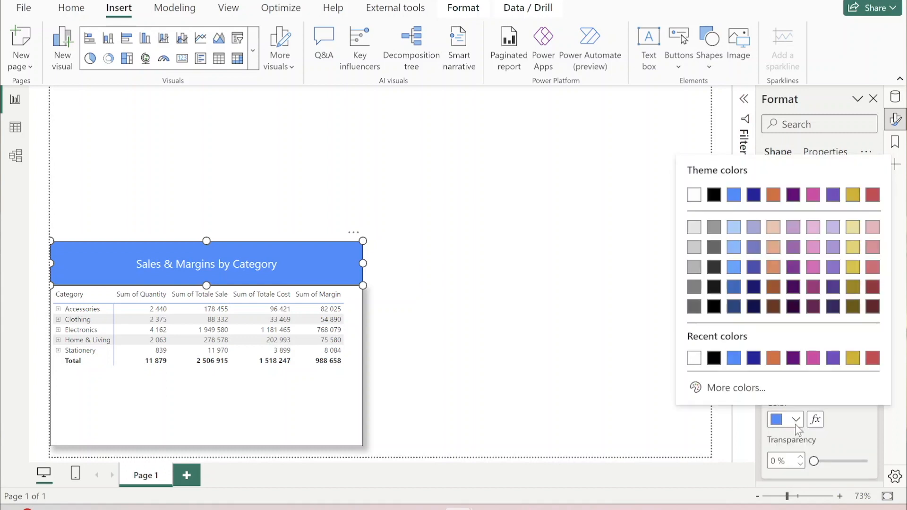
pyautogui.click(753, 358)
pyautogui.click(405, 293)
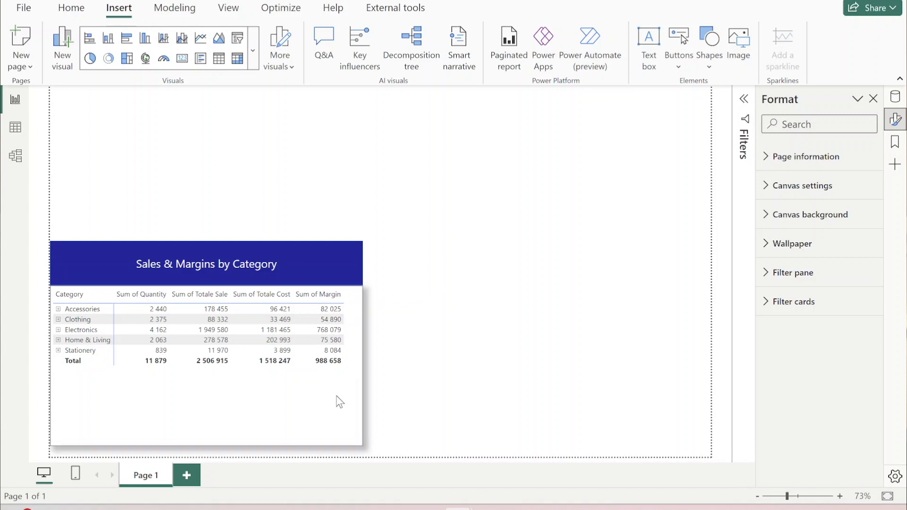
pyautogui.moveTo(336, 397)
pyautogui.mouseDown()
pyautogui.moveTo(478, 329)
pyautogui.moveTo(517, 285)
pyautogui.moveTo(580, 422)
pyautogui.moveTo(405, 434)
pyautogui.moveTo(348, 422)
pyautogui.moveTo(329, 397)
pyautogui.moveTo(331, 405)
pyautogui.mouseUp()
pyautogui.moveTo(314, 251); pyautogui.dragTo(312, 95)
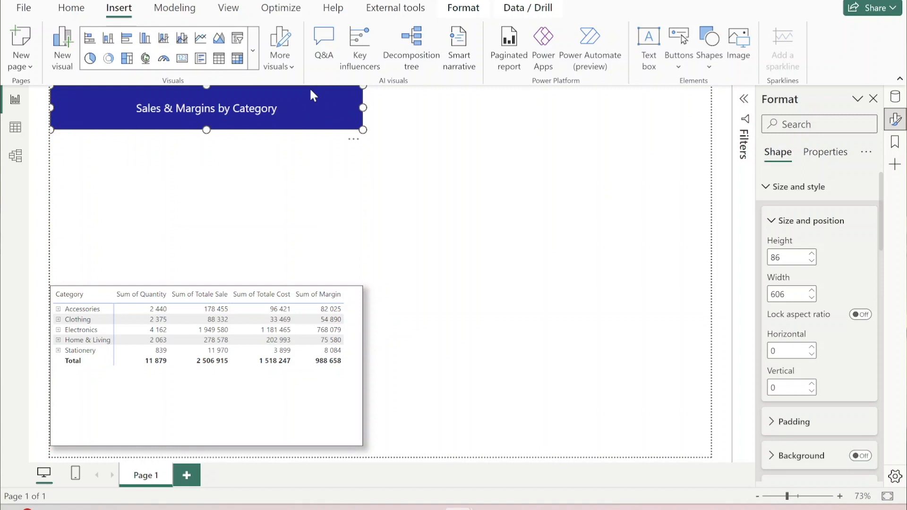
# - Turn on the title of the matrix, with the text "Sales & Margins" at font size 16
pyautogui.click(279, 409)
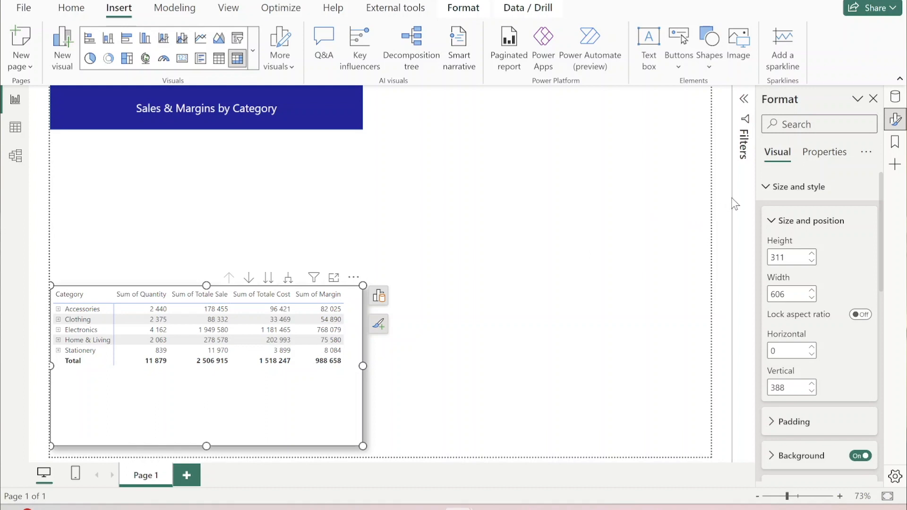
pyautogui.click(798, 186)
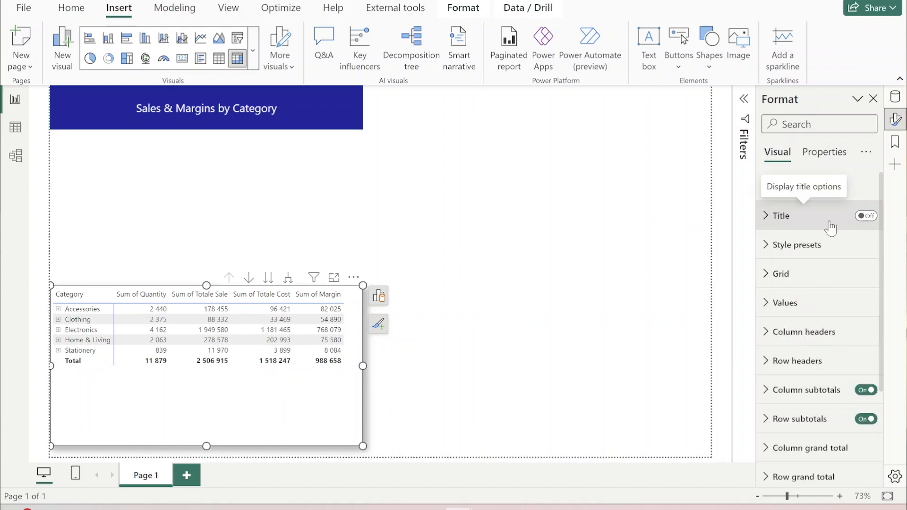
pyautogui.click(873, 219)
pyautogui.click(766, 215)
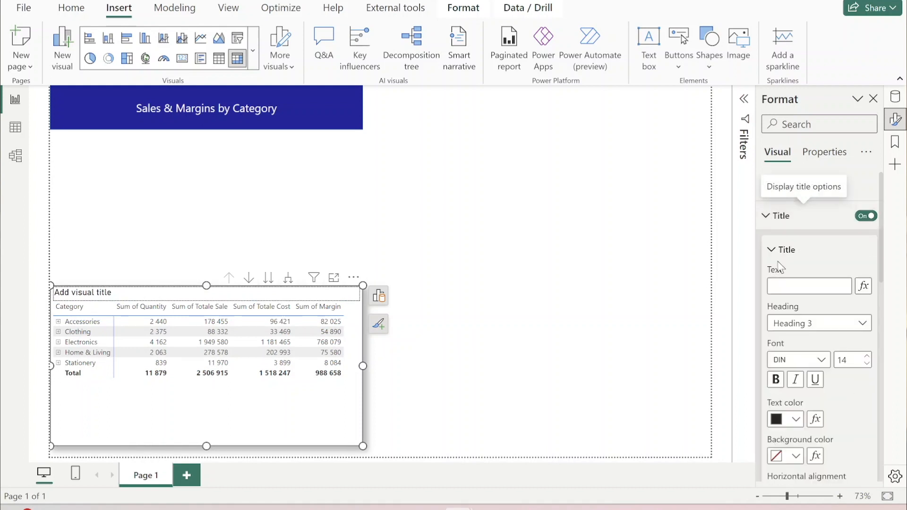
pyautogui.write('Sa')
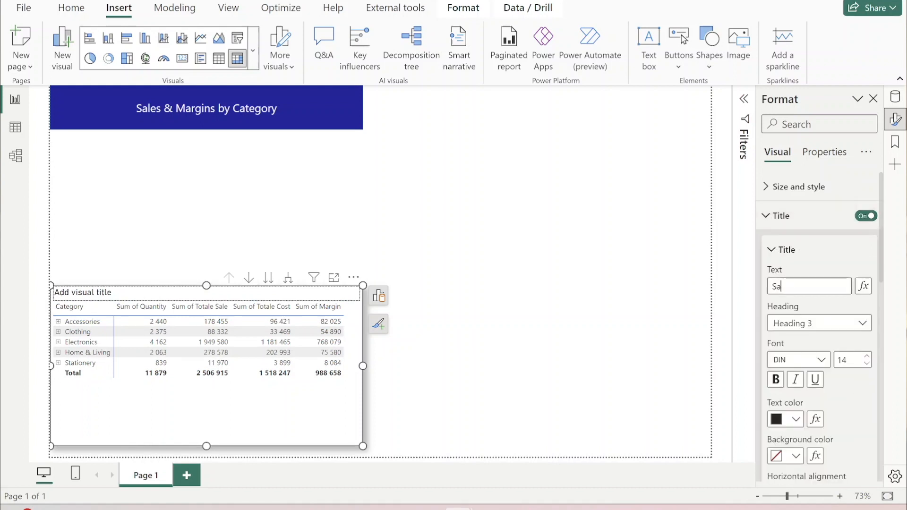
pyautogui.write('les &')
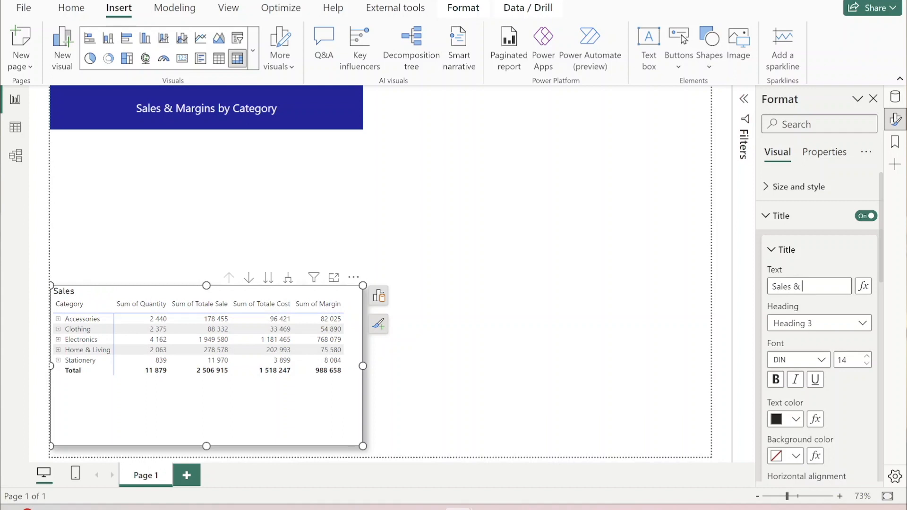
pyautogui.write(' Margins')
pyautogui.click(867, 356)
pyautogui.click(868, 356)
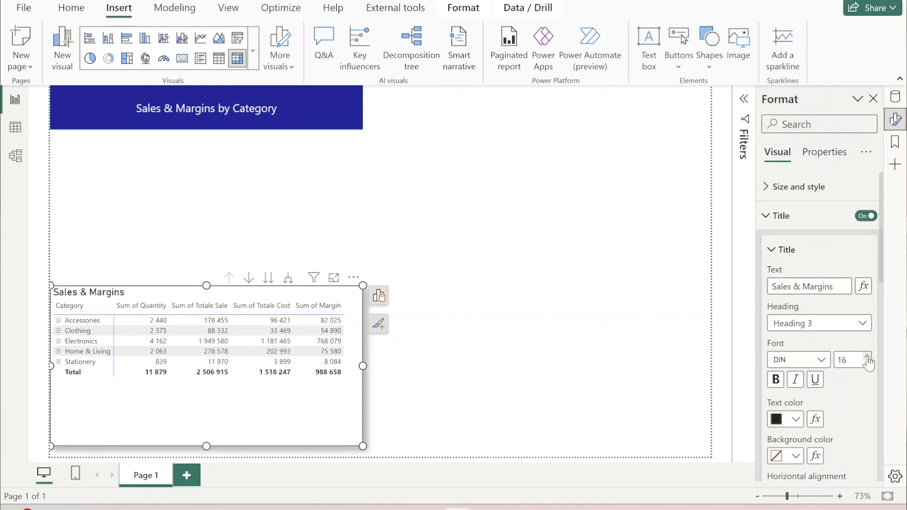
# - Give the matrix title white text on a dark blue background
pyautogui.click(796, 419)
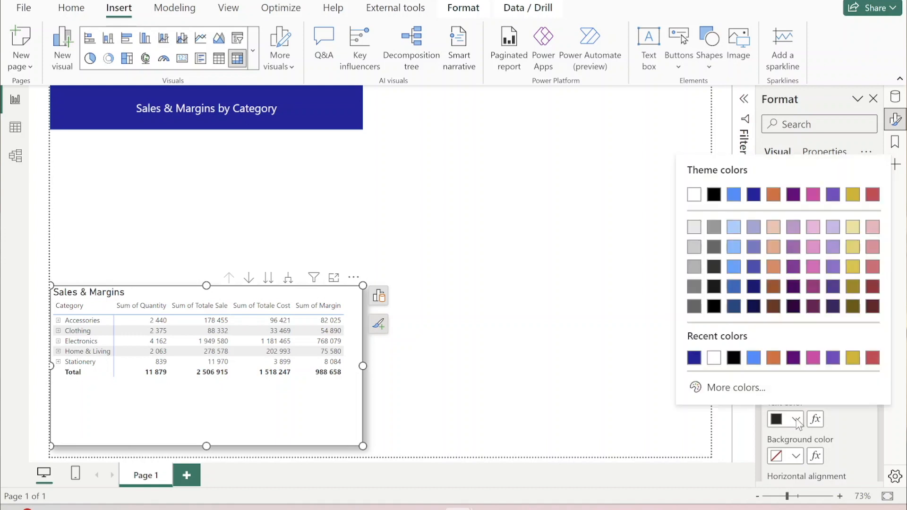
pyautogui.click(713, 363)
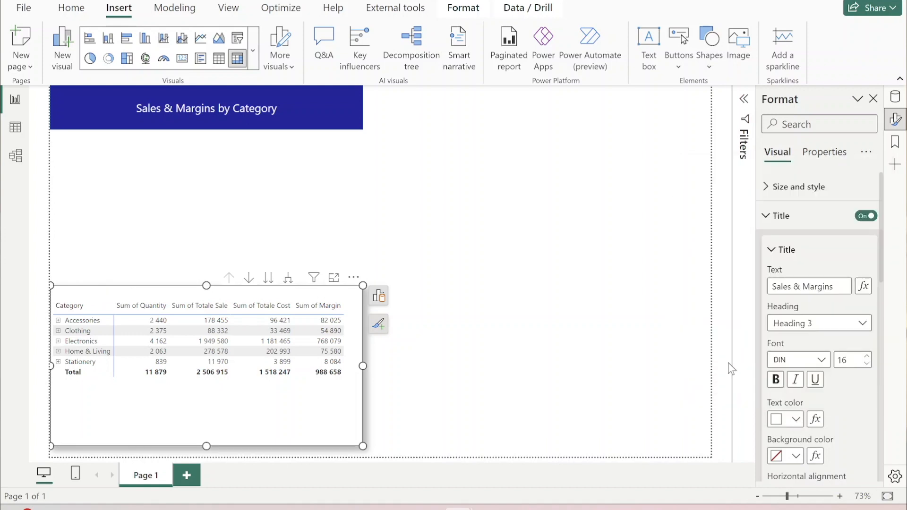
pyautogui.scroll(-3, 837, 419)
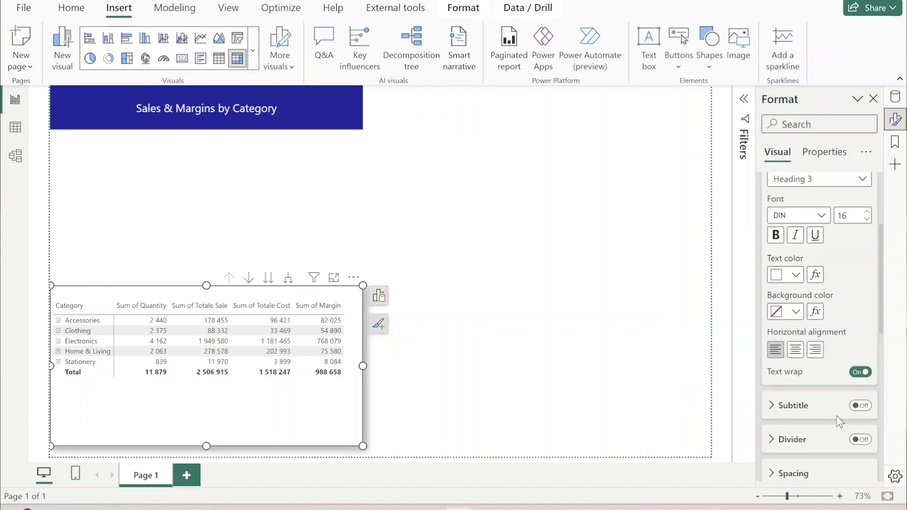
pyautogui.click(796, 312)
pyautogui.click(714, 215)
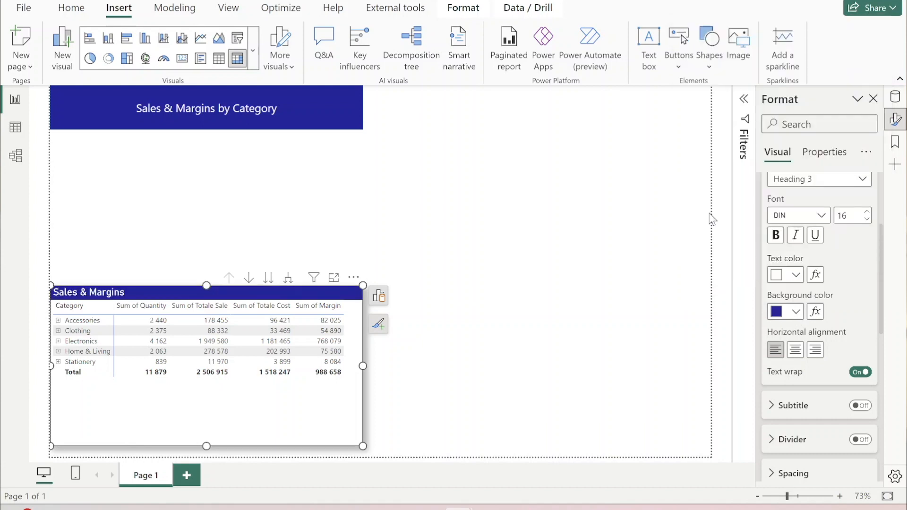
# - Center the "Sales & Margins" title horizontally above the matrix
pyautogui.click(350, 413)
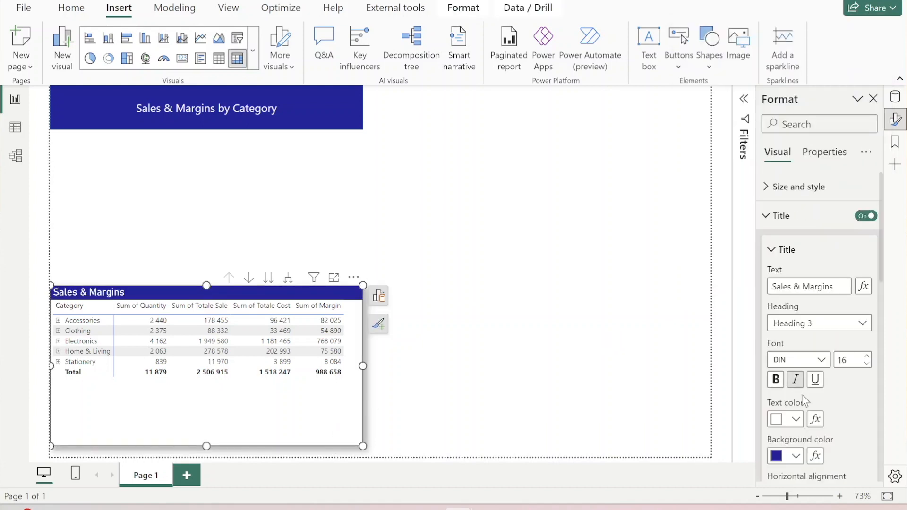
pyautogui.scroll(-3, 817, 422)
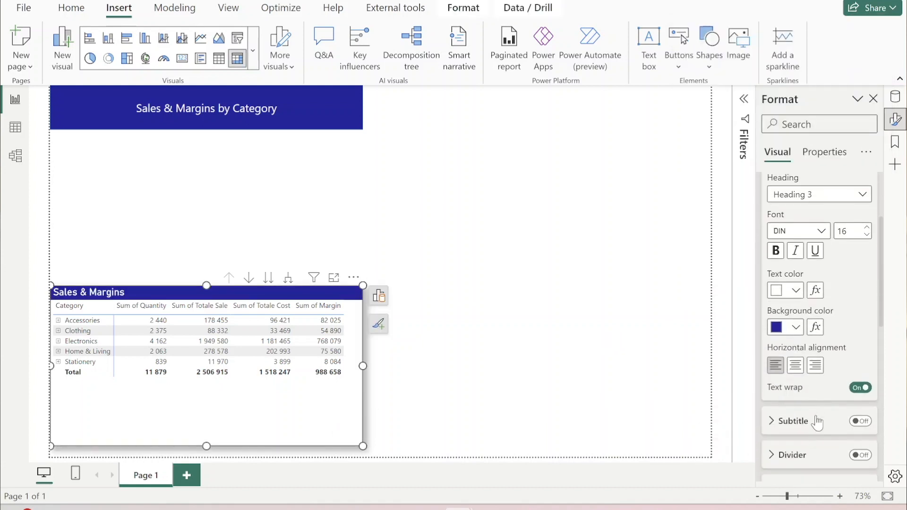
pyautogui.click(794, 355)
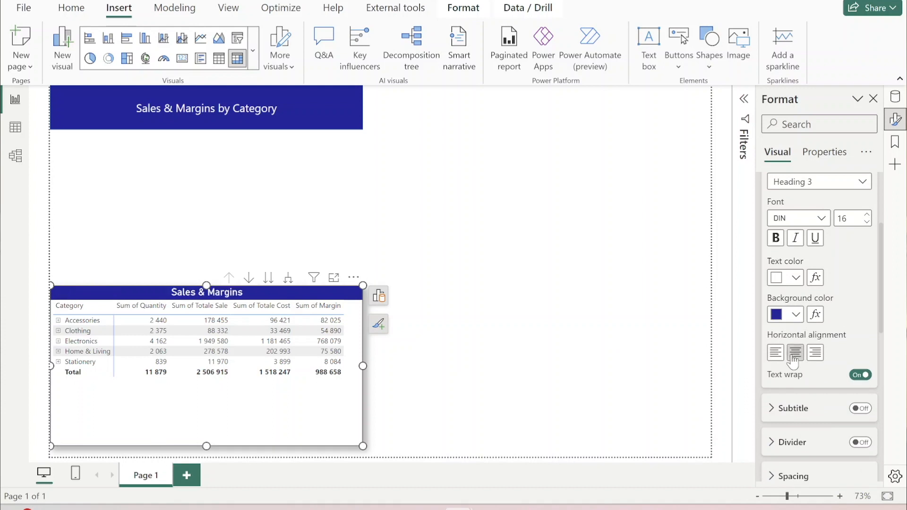
pyautogui.click(495, 337)
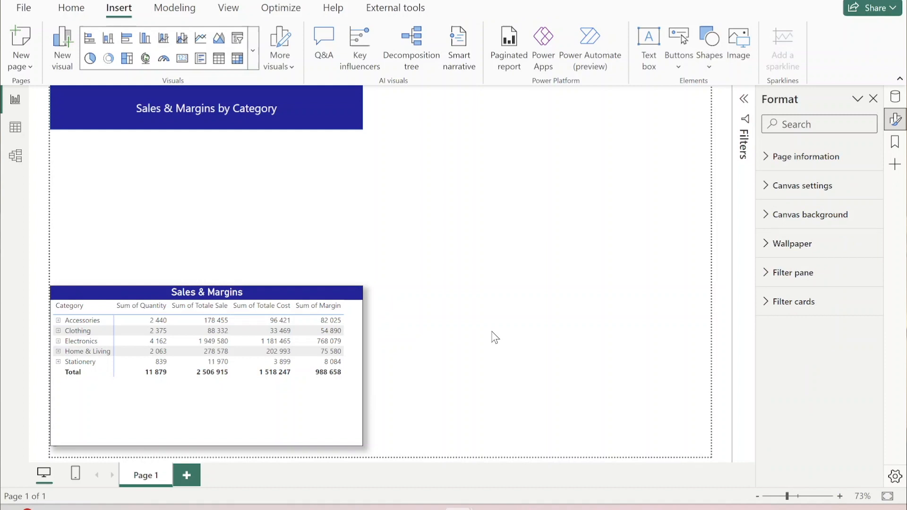
# - Duplicate the matrix and place the copy beside the original in the lower-right part of the report page
pyautogui.click(313, 408)
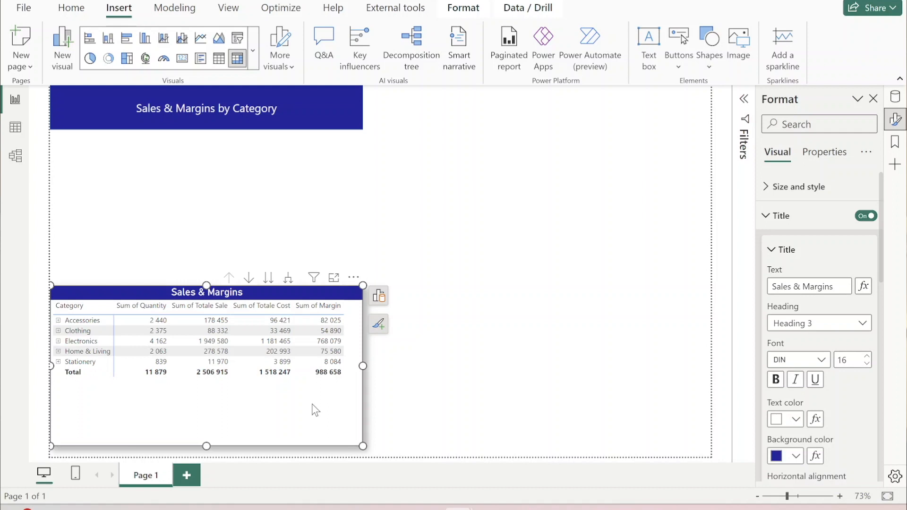
pyautogui.hotkey('ctrl', 'v')
pyautogui.moveTo(315, 411); pyautogui.dragTo(643, 396)
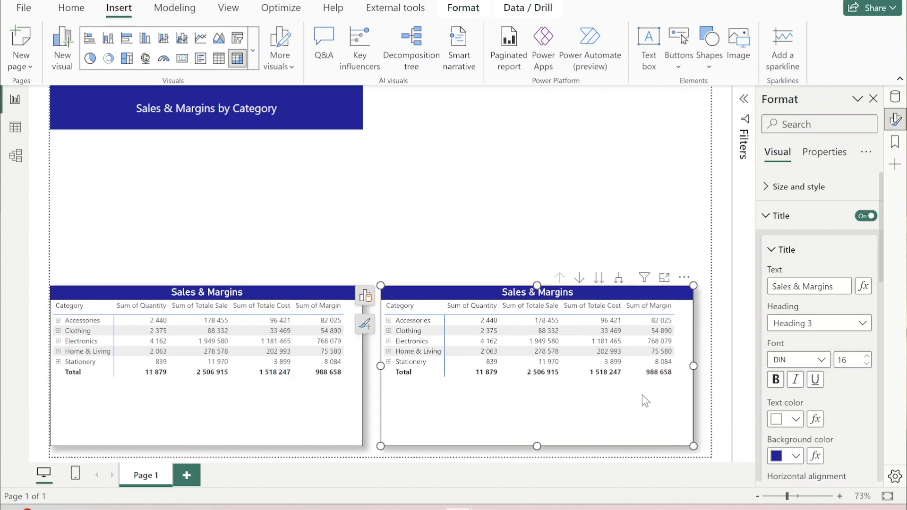
# - Remove Category and Product from the rows, and Quantity and Totale Cost from the values, of the copied matrix
pyautogui.click(366, 296)
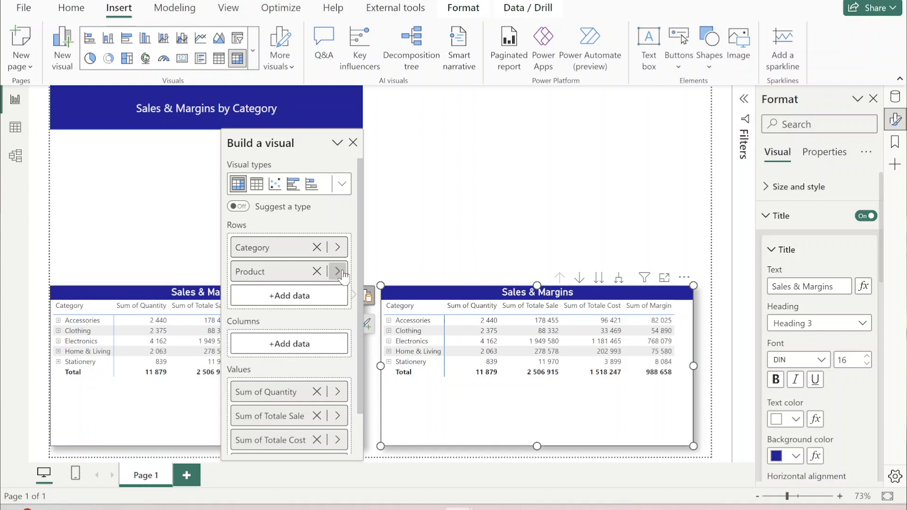
pyautogui.click(316, 247)
pyautogui.click(317, 247)
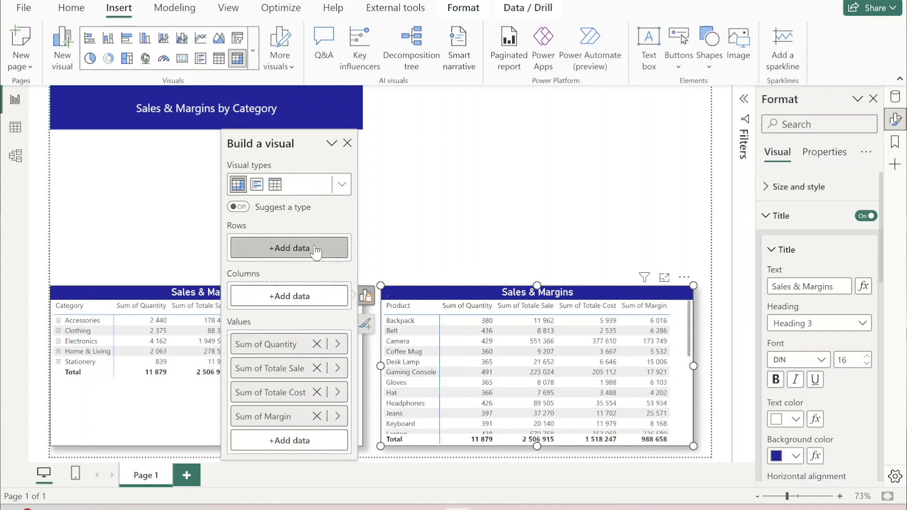
pyautogui.click(317, 344)
pyautogui.click(317, 368)
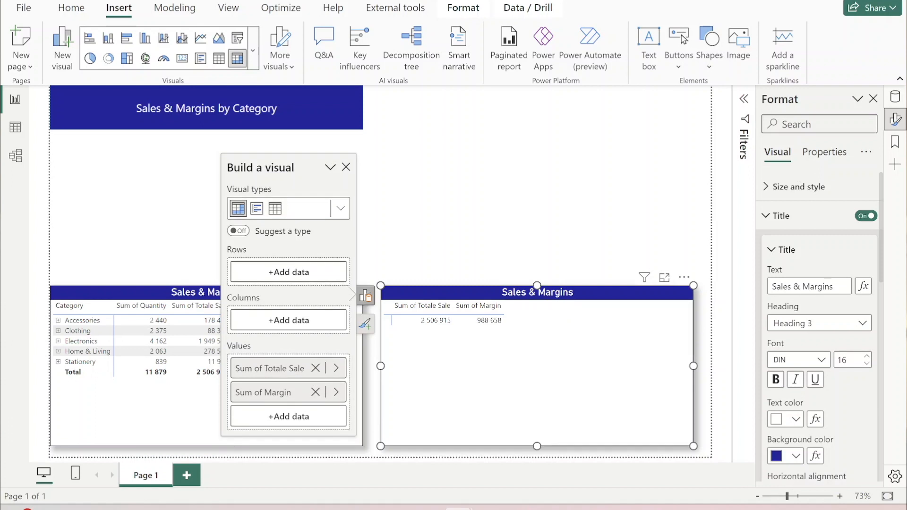
# - Add only the Month level of the Date hierarchy to the rows of the copied matrix
pyautogui.click(895, 97)
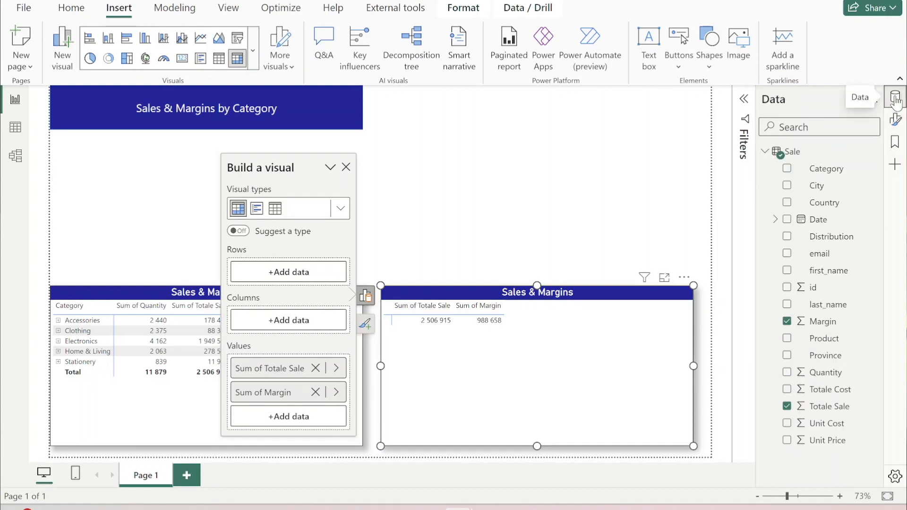
pyautogui.click(775, 221)
pyautogui.click(787, 237)
pyautogui.moveTo(788, 236); pyautogui.dragTo(796, 257)
pyautogui.click(808, 288)
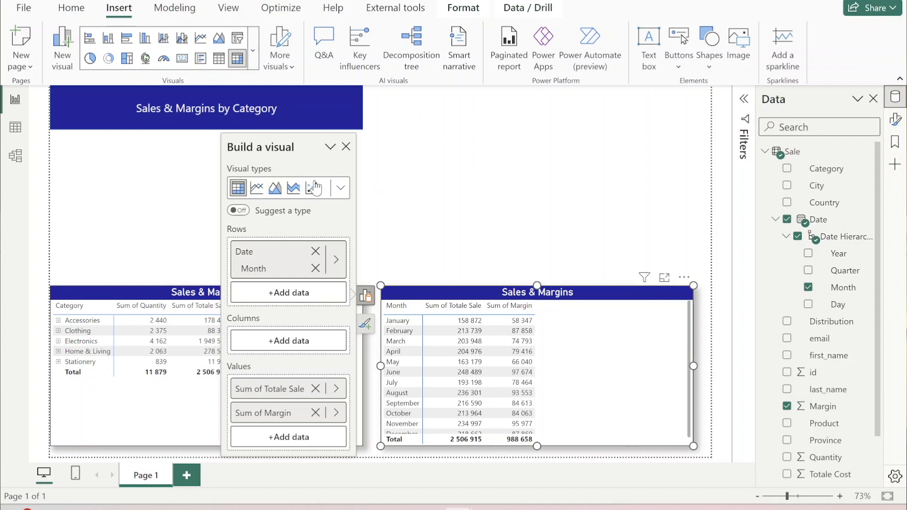
# - Convert the monthly matrix into a line and stacked column chart and move Sum of Margin to the line y-axis
pyautogui.click(339, 187)
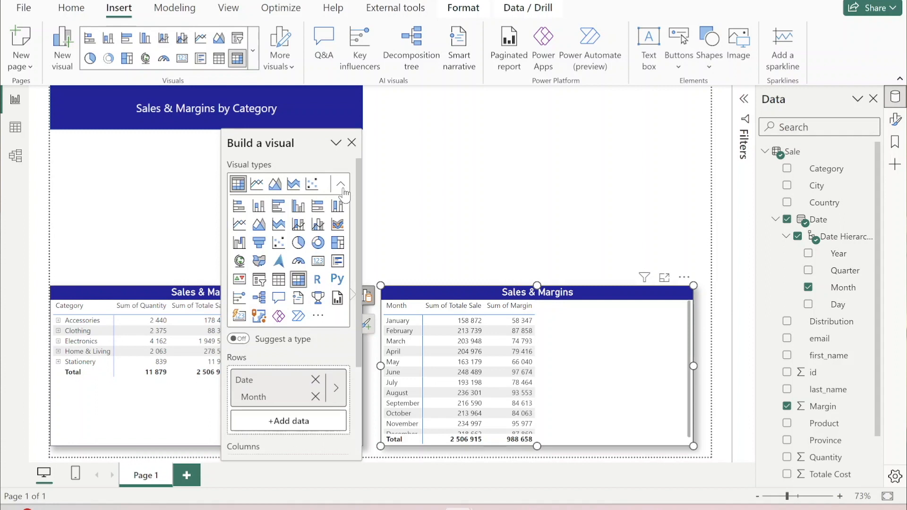
pyautogui.click(342, 189)
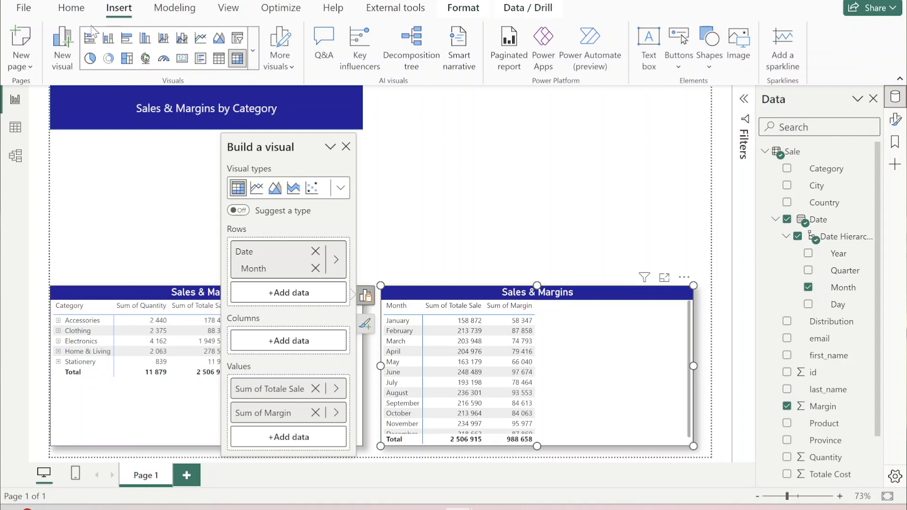
pyautogui.click(73, 10)
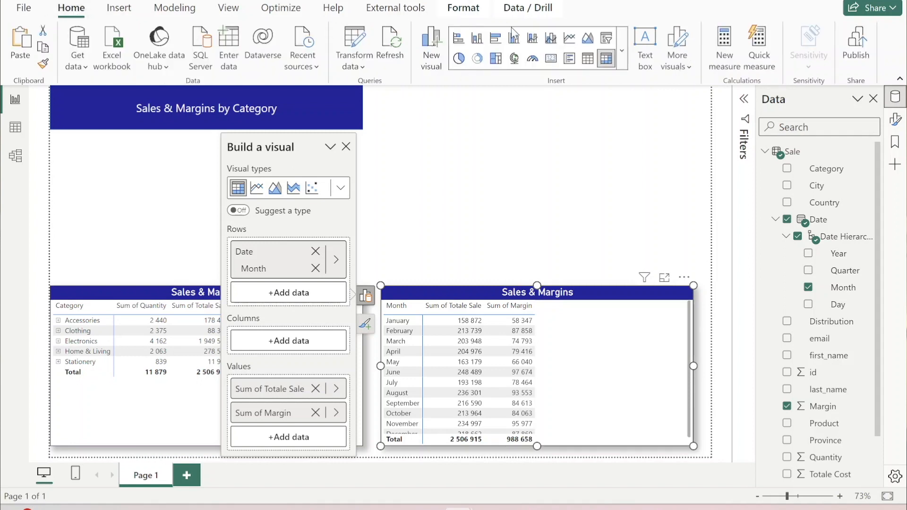
pyautogui.click(532, 39)
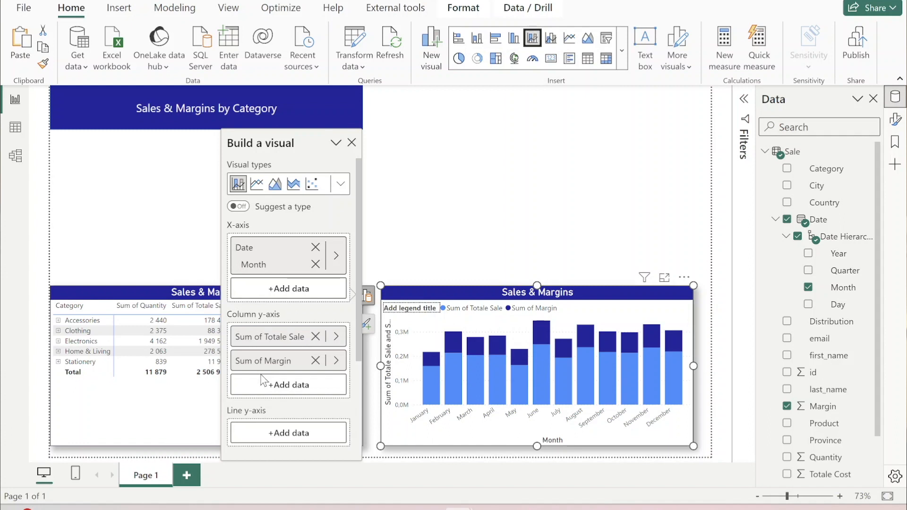
pyautogui.scroll(-3, 272, 372)
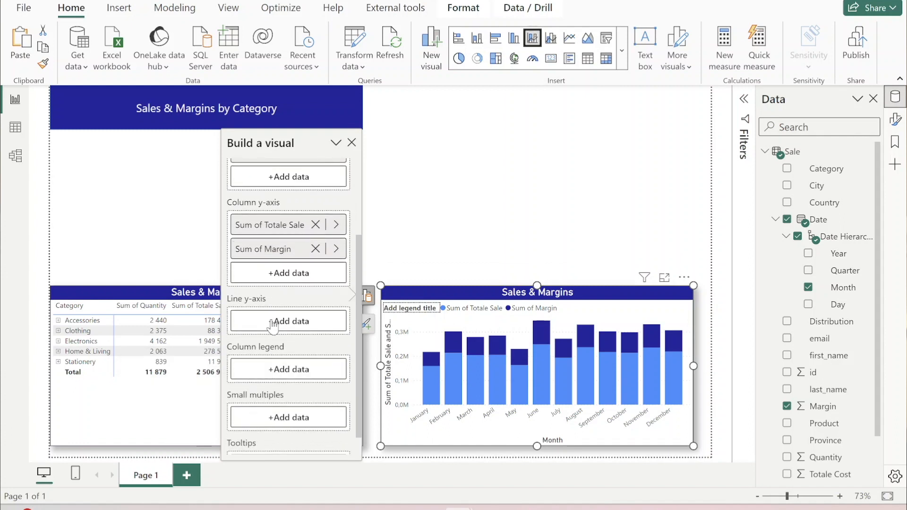
pyautogui.moveTo(278, 254); pyautogui.dragTo(273, 326)
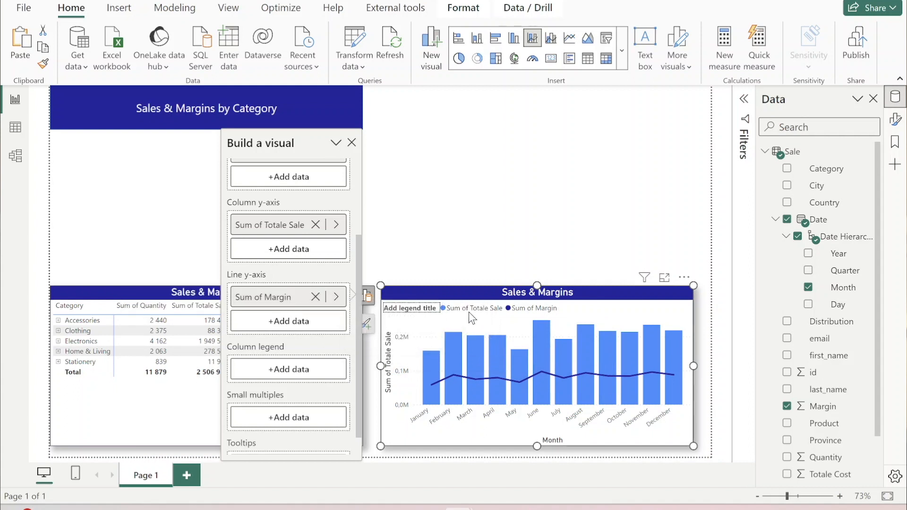
# - Rename the Sum of Quantity value in the category matrix to Quantity
pyautogui.click(152, 394)
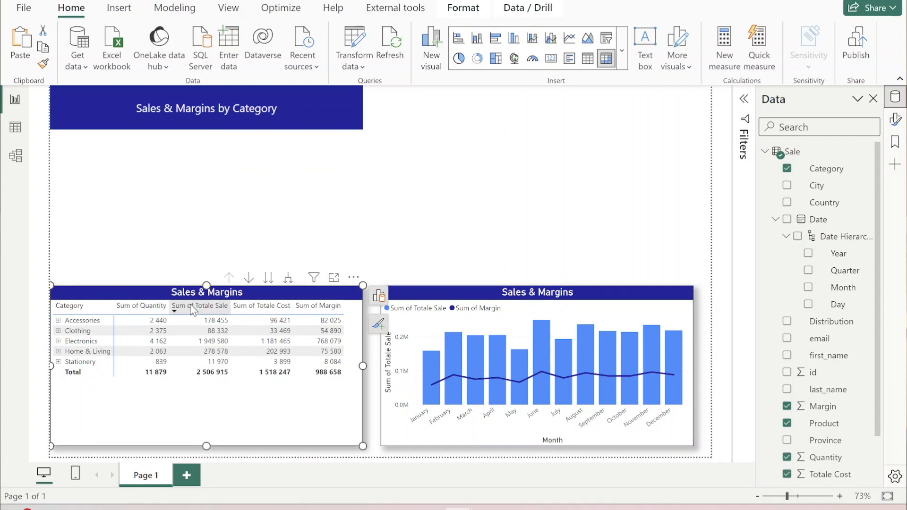
pyautogui.click(379, 296)
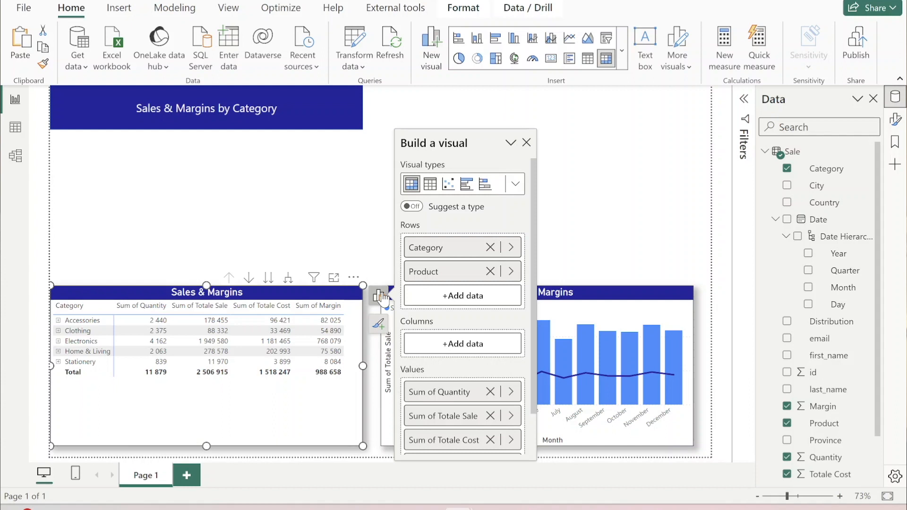
pyautogui.doubleClick(439, 392)
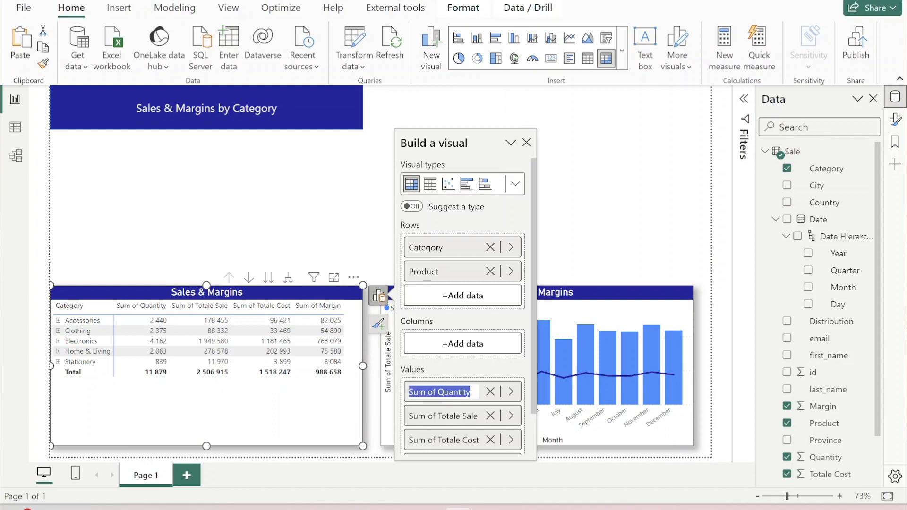
pyautogui.press('Home')
pyautogui.press('Delete')
pyautogui.press('Delete')
pyautogui.press('Delete')
pyautogui.press('Delete')
pyautogui.press('Delete')
pyautogui.press('Delete')
pyautogui.press('Delete')
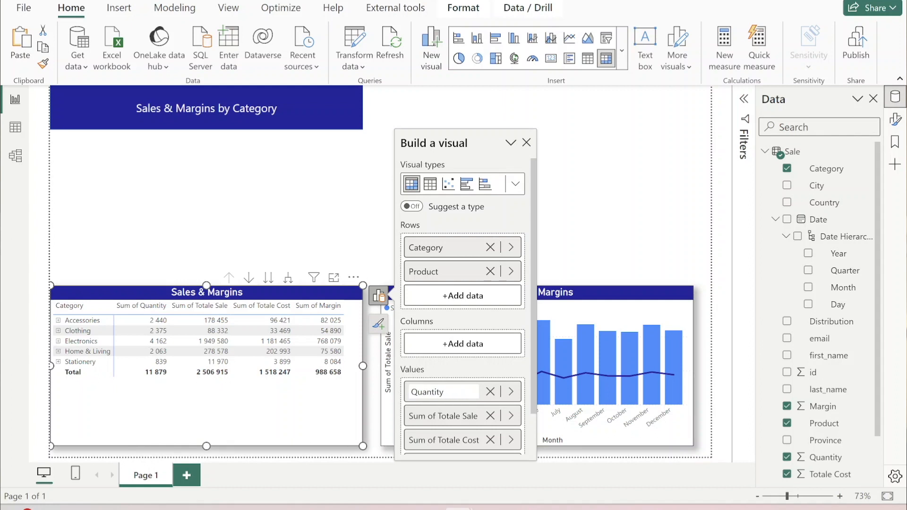
pyautogui.press('Delete')
pyautogui.press('Return')
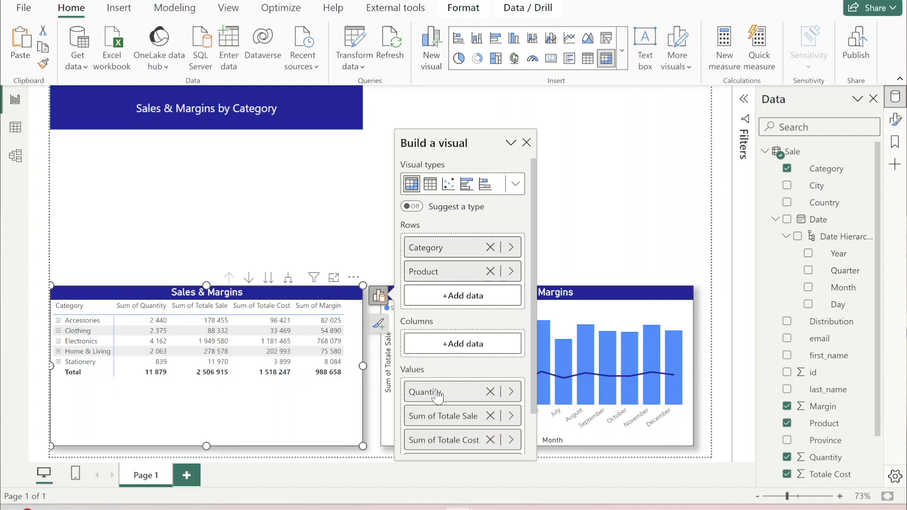
# - Remove the "Sum of" prefix from the category matrix's sale and cost values, leaving Totale Sale and Totale Cost
pyautogui.doubleClick(442, 417)
pyautogui.press('Home')
pyautogui.press('Delete')
pyautogui.press('Delete')
pyautogui.press('Delete')
pyautogui.press('Delete')
pyautogui.press('Delete')
pyautogui.press('Delete')
pyautogui.press('Delete')
pyautogui.press('Return')
pyautogui.doubleClick(442, 440)
pyautogui.press('Home')
pyautogui.press('Delete')
pyautogui.press('Delete')
pyautogui.press('Delete')
pyautogui.press('Delete')
pyautogui.press('Delete')
pyautogui.press('Delete')
pyautogui.press('Delete')
pyautogui.press('Return')
# - Rename the Sum of Margin value in the category matrix to Margin
pyautogui.scroll(-2, 435, 423)
pyautogui.doubleClick(435, 418)
pyautogui.press('Home')
pyautogui.press('Delete')
pyautogui.press('Delete')
pyautogui.press('Delete')
pyautogui.press('Delete')
pyautogui.press('Delete')
pyautogui.press('Delete')
pyautogui.press('Delete')
pyautogui.press('Return')
pyautogui.click(598, 253)
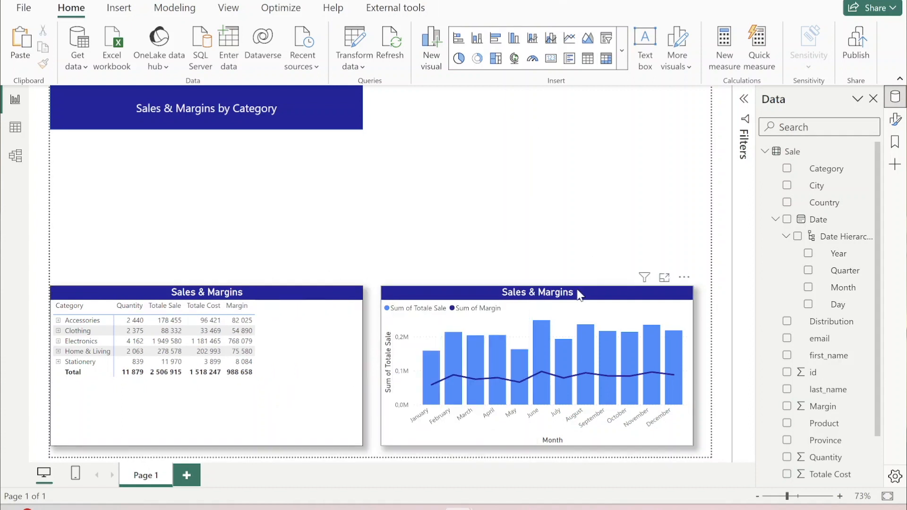
# - Rename the monthly chart's column and line values to Totale Sale and Margin
pyautogui.click(579, 296)
pyautogui.click(365, 296)
pyautogui.press('Delete')
pyautogui.press('Delete')
pyautogui.press('Delete')
pyautogui.press('Delete')
pyautogui.press('Delete')
pyautogui.press('Return')
pyautogui.doubleClick(264, 409)
pyautogui.press('Home')
pyautogui.press('Delete')
pyautogui.press('Delete')
pyautogui.press('Delete')
pyautogui.press('Delete')
pyautogui.press('Delete')
pyautogui.press('Delete')
pyautogui.press('Delete')
pyautogui.press('Return')
pyautogui.click(626, 301)
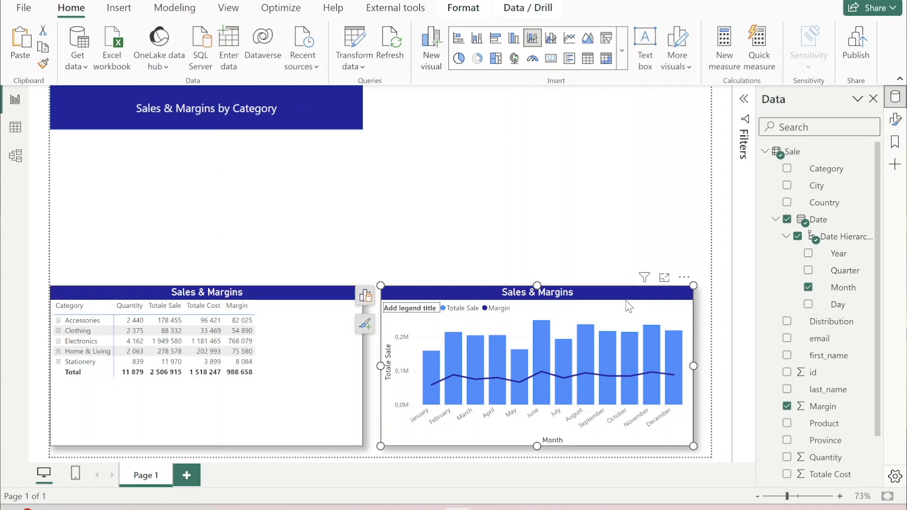
# - Change the monthly chart's title to "Sales & Margins by Month"
pyautogui.click(895, 125)
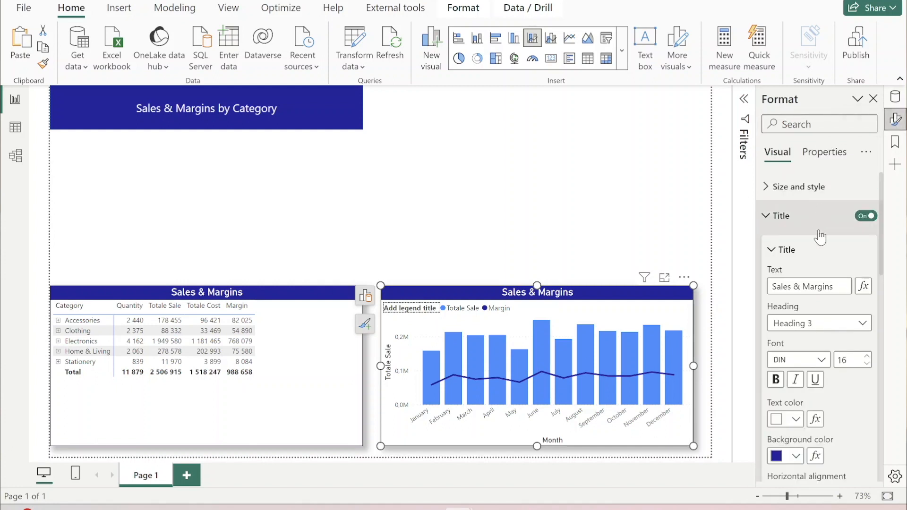
pyautogui.click(833, 286)
pyautogui.write('by Month')
pyautogui.click(198, 214)
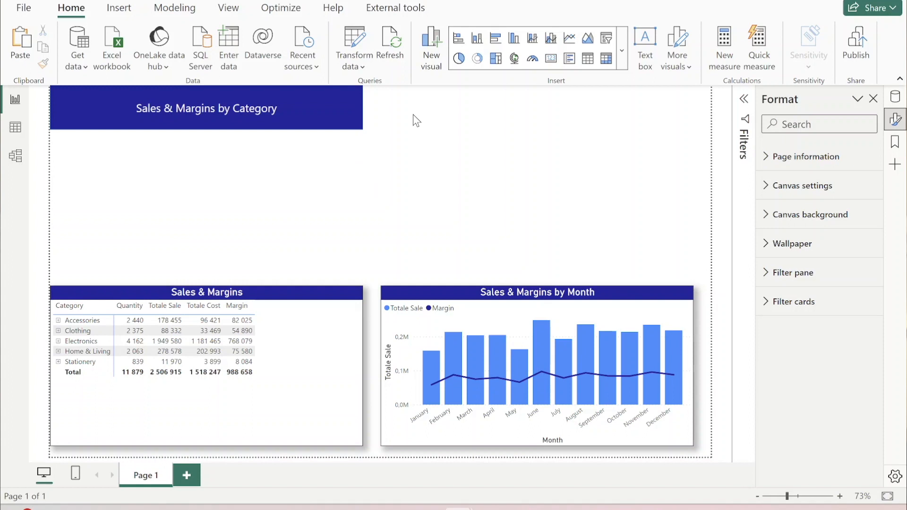
# - Insert a donut chart above the category matrix with Totale Sale as its values and Distribution as its legend
pyautogui.click(477, 58)
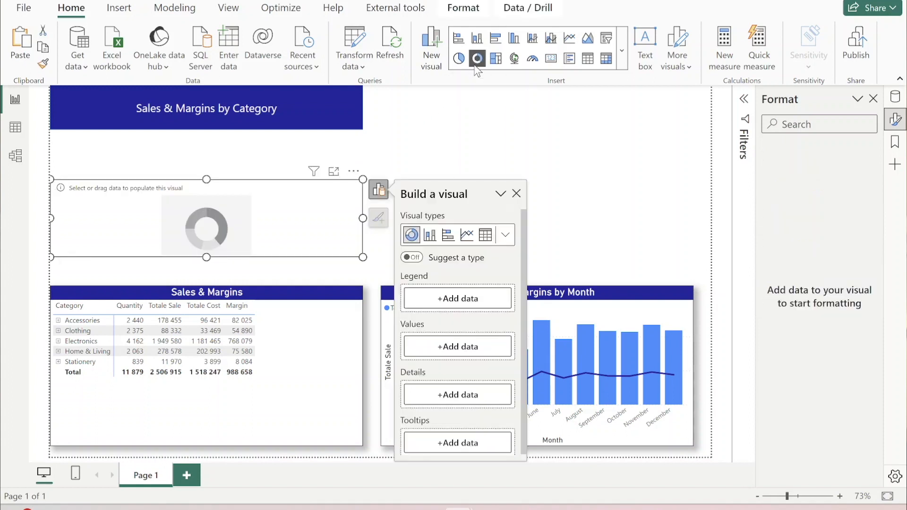
pyautogui.click(895, 98)
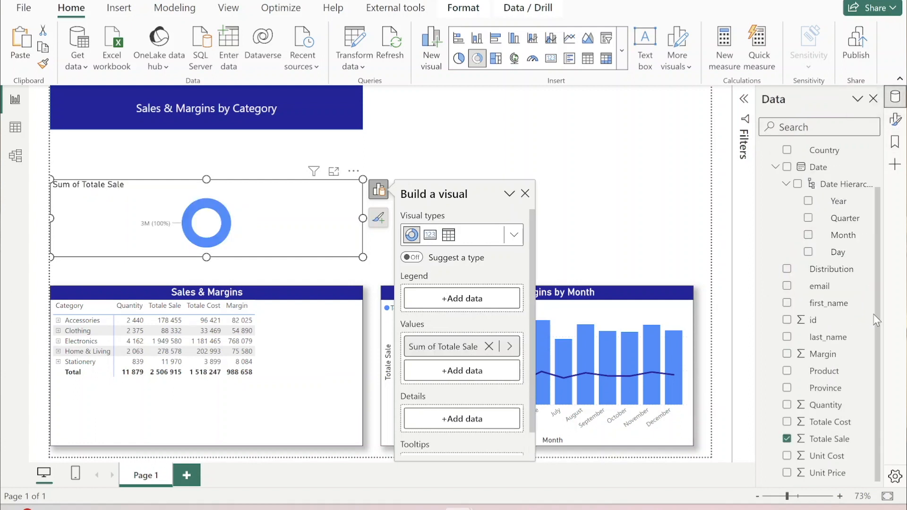
pyautogui.click(828, 269)
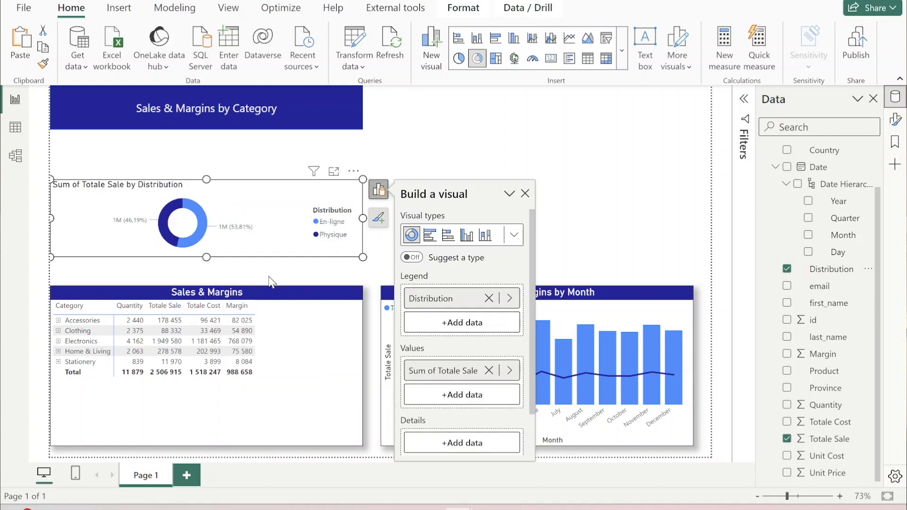
pyautogui.click(311, 278)
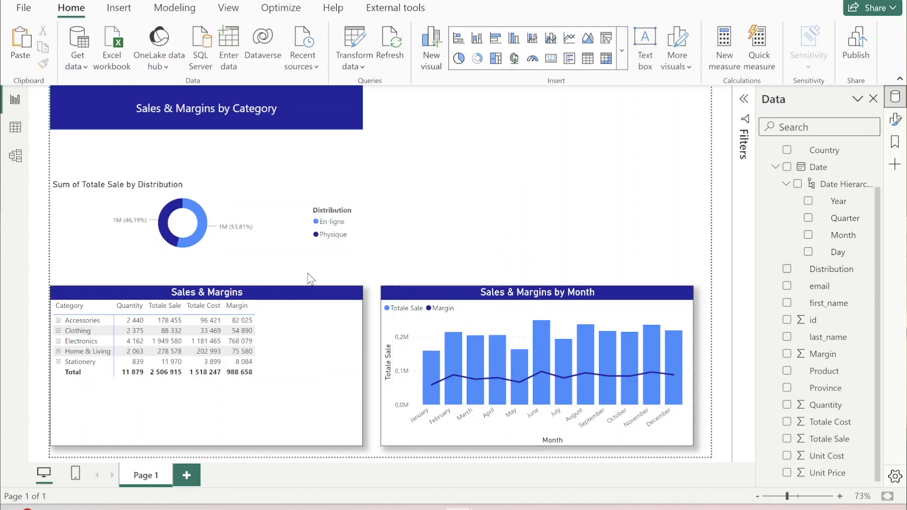
# - Copy the category matrix's formatting onto the donut chart with the format painter
pyautogui.click(320, 335)
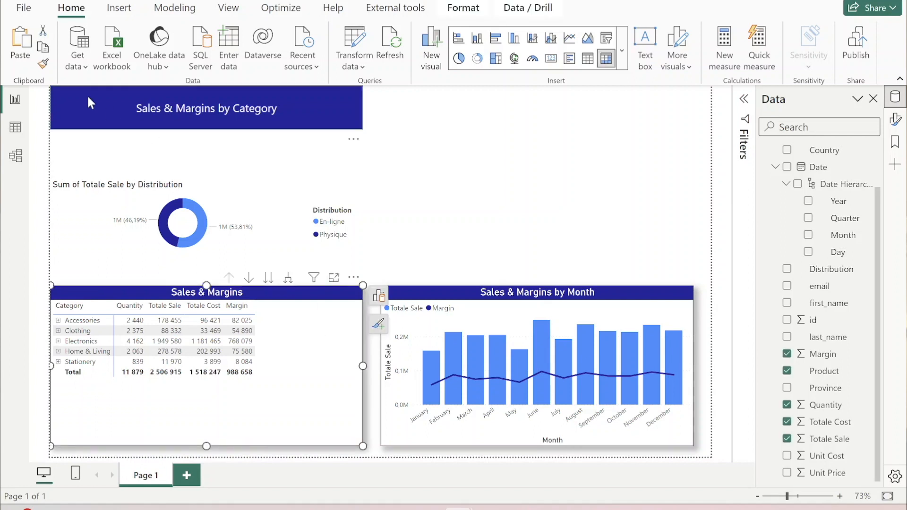
pyautogui.click(48, 67)
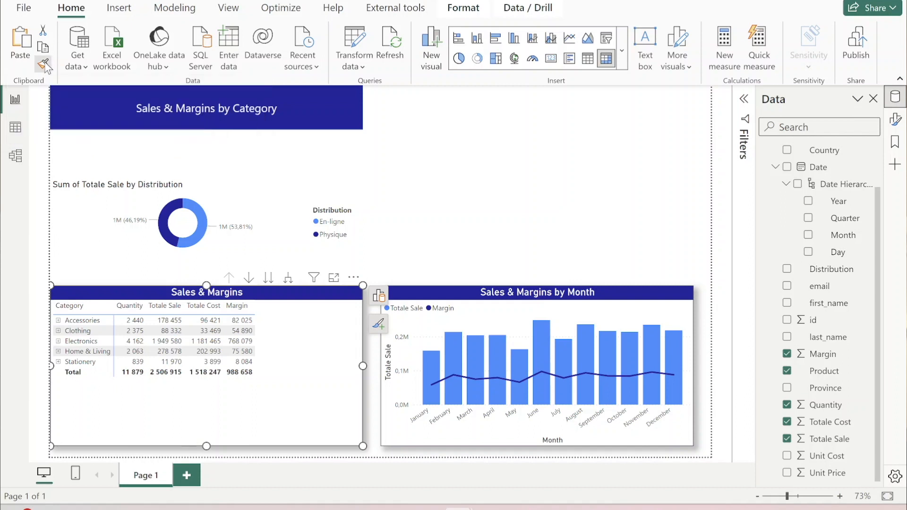
pyautogui.click(95, 209)
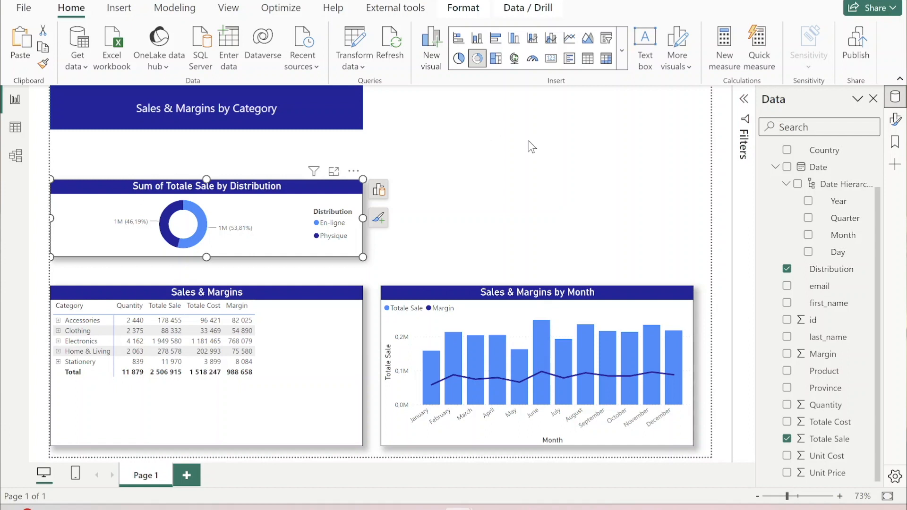
# - Shorten the donut chart's title to "Totale Sale by Distribution"
pyautogui.click(895, 124)
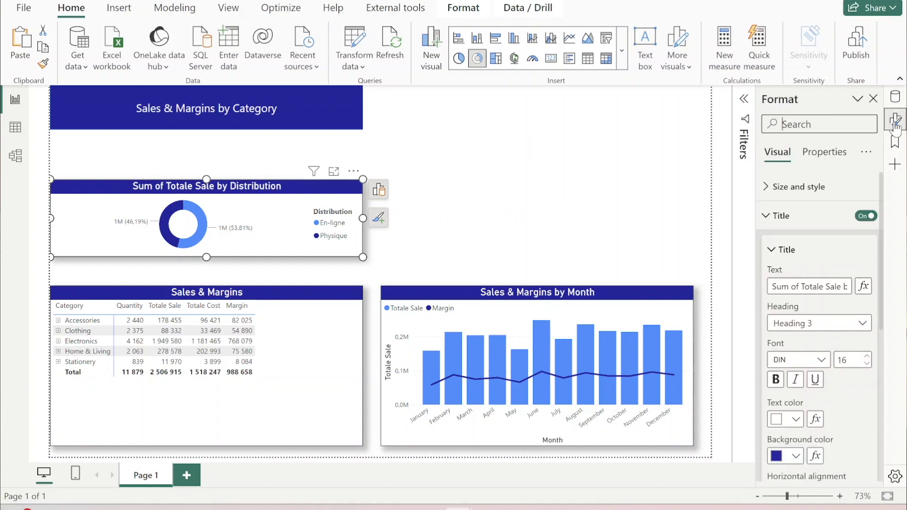
pyautogui.click(804, 287)
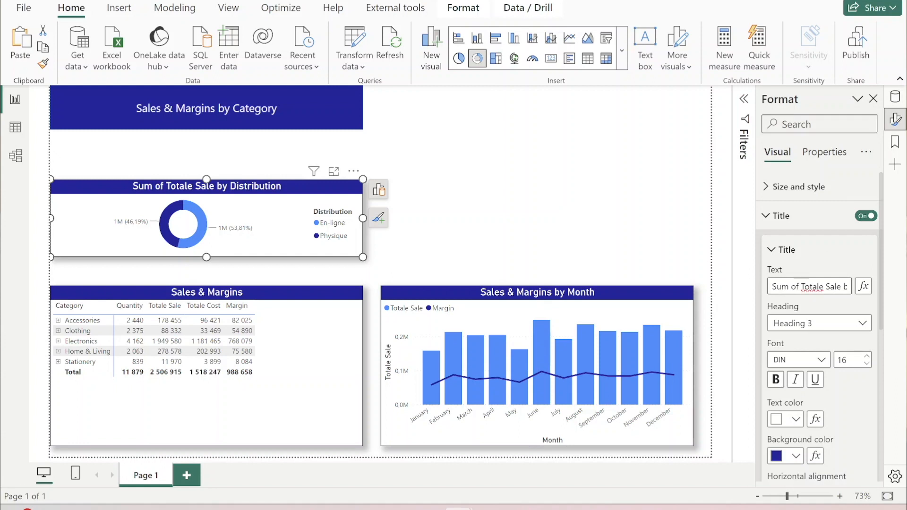
pyautogui.press('BackSpace')
pyautogui.press('BackSpace')
pyautogui.press('BackSpace')
pyautogui.press('BackSpace')
pyautogui.press('BackSpace')
pyautogui.press('BackSpace')
pyautogui.press('BackSpace')
pyautogui.click(478, 175)
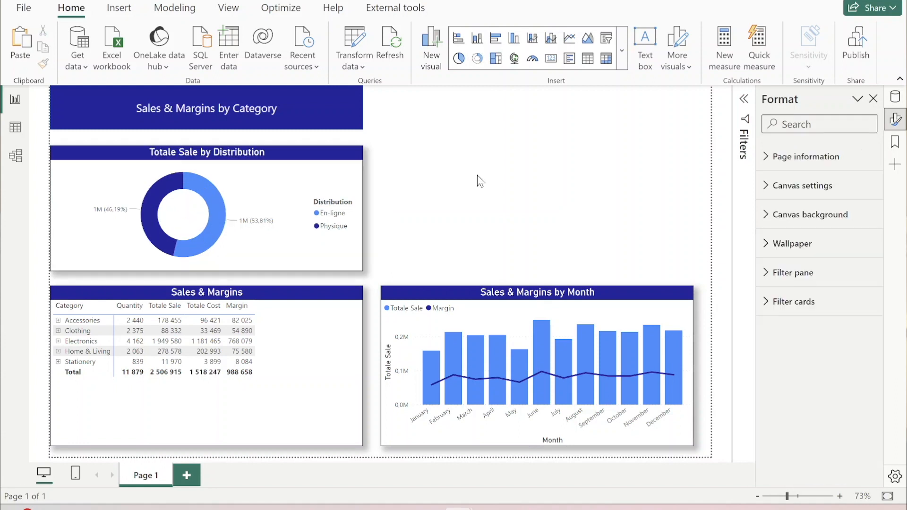
# - Insert a map above the monthly chart with Province as the location and Totale Sale as the bubble size
pyautogui.click(514, 55)
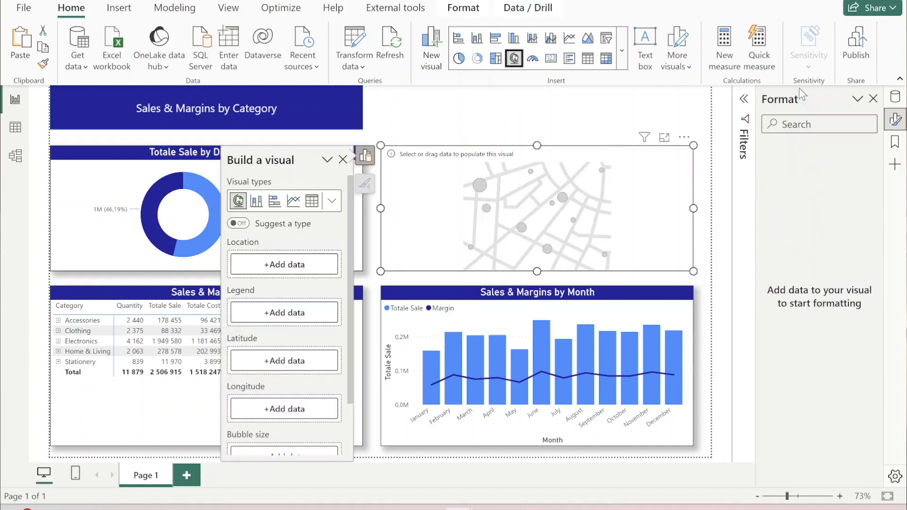
pyautogui.click(896, 99)
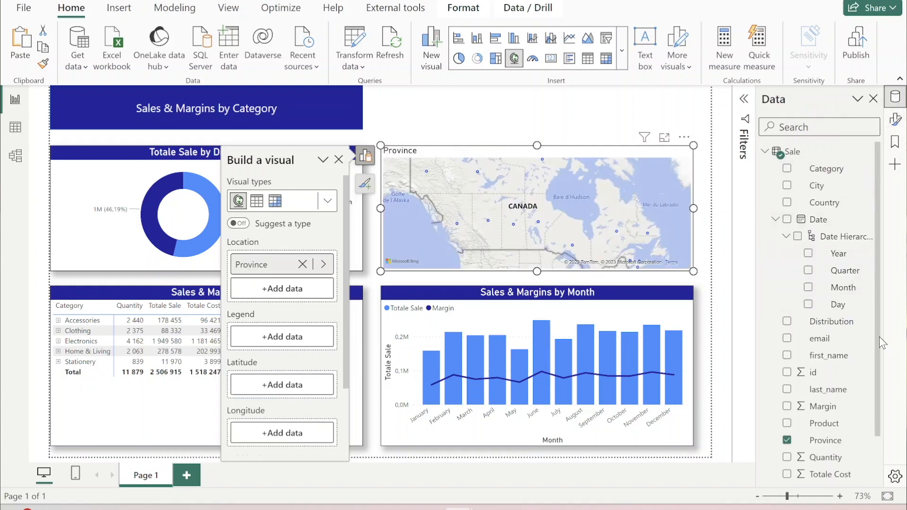
pyautogui.scroll(-1, 877, 359)
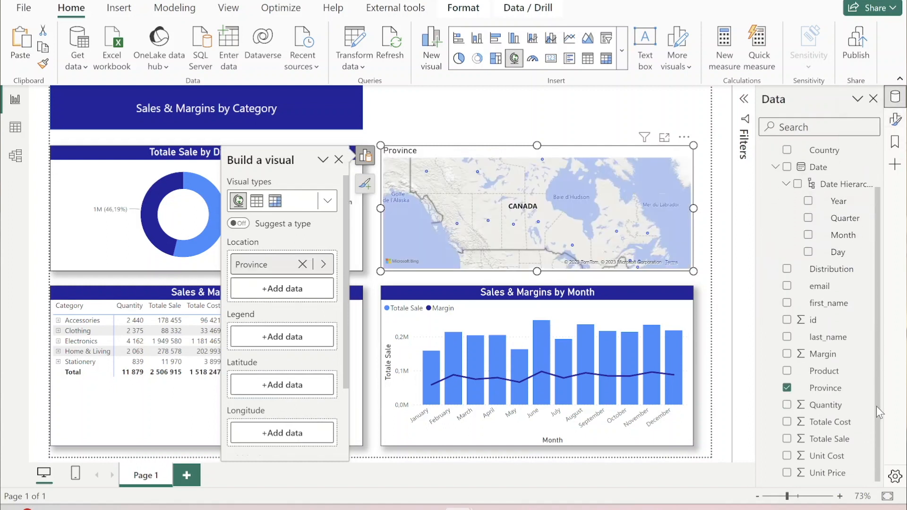
pyautogui.click(787, 439)
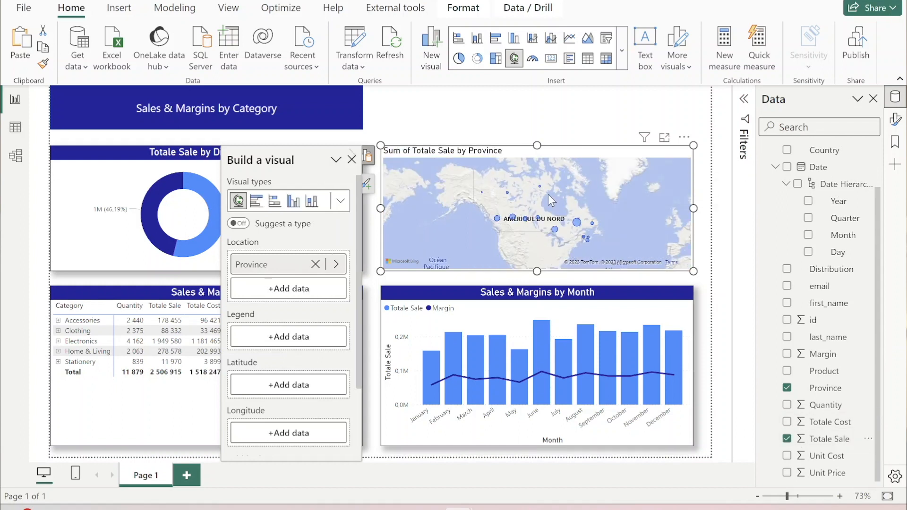
# - Shorten the map's title to "Totale Sale by Province"
pyautogui.click(895, 119)
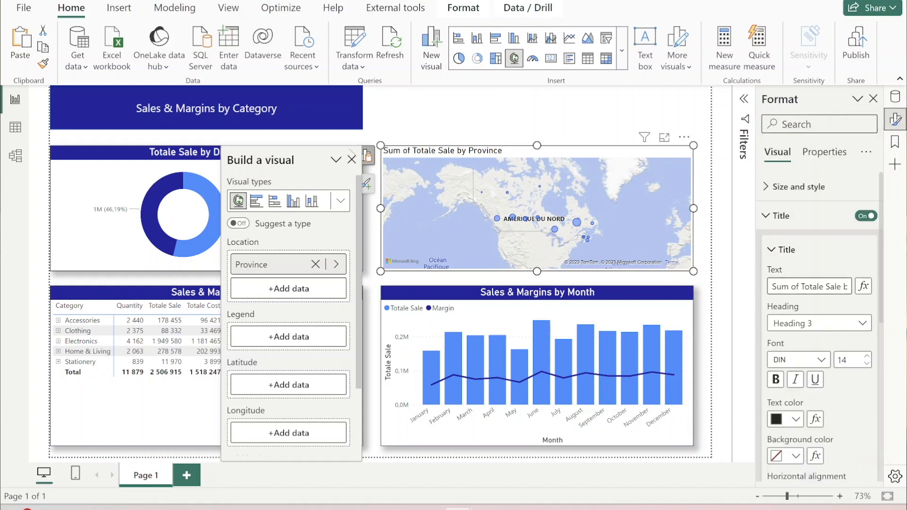
pyautogui.moveTo(799, 286); pyautogui.dragTo(752, 290)
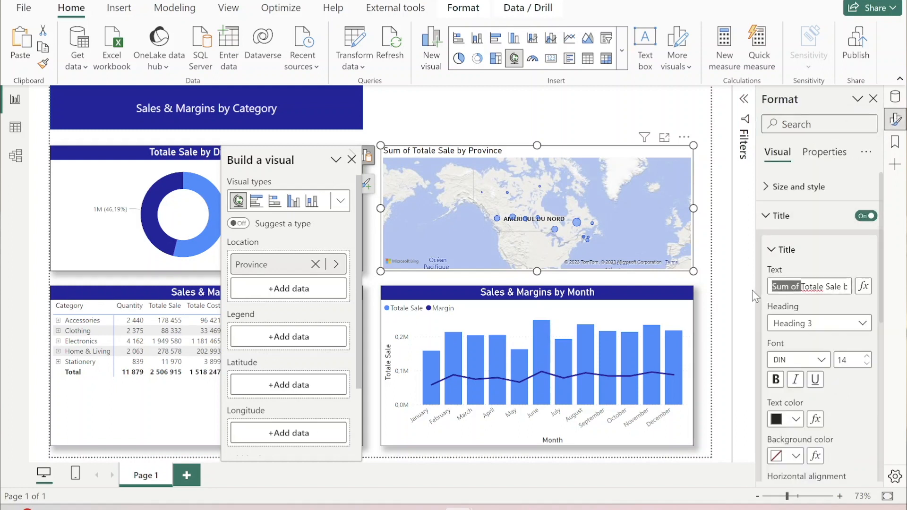
pyautogui.press('BackSpace')
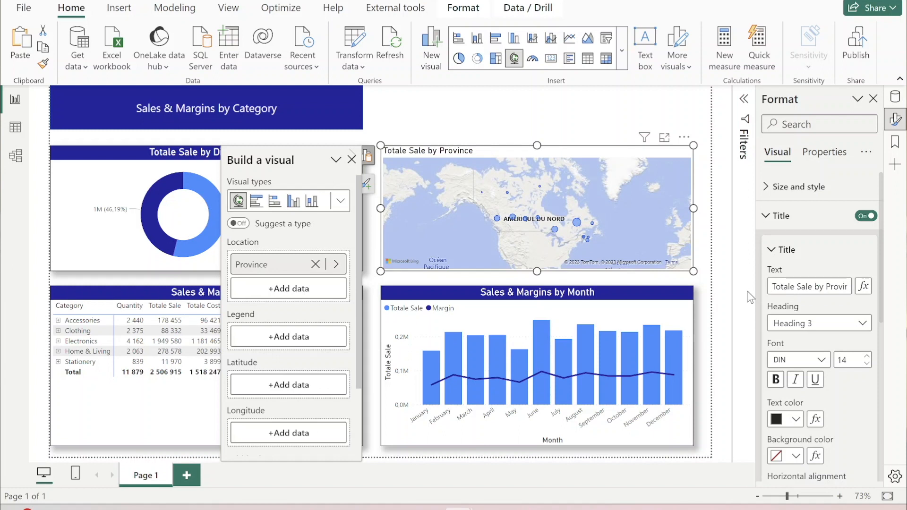
# - Copy the monthly chart's formatting onto the province map with the format painter
pyautogui.click(672, 316)
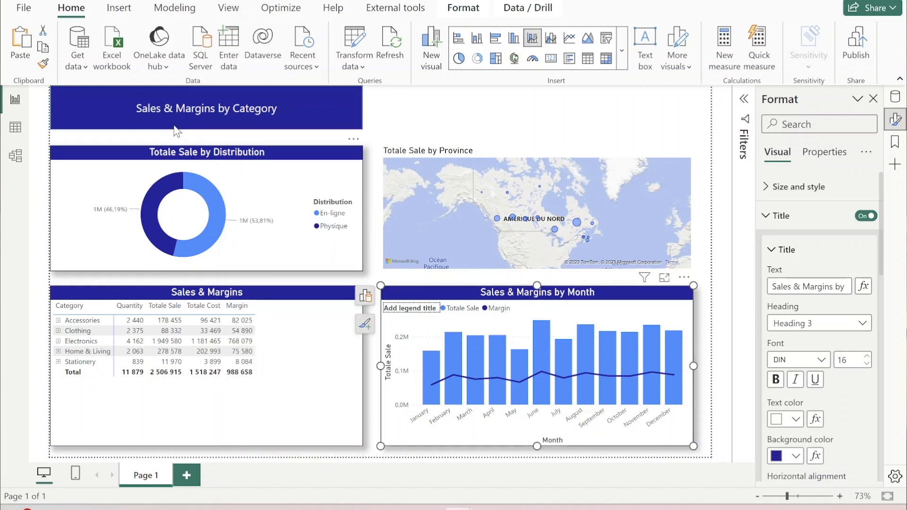
pyautogui.click(43, 67)
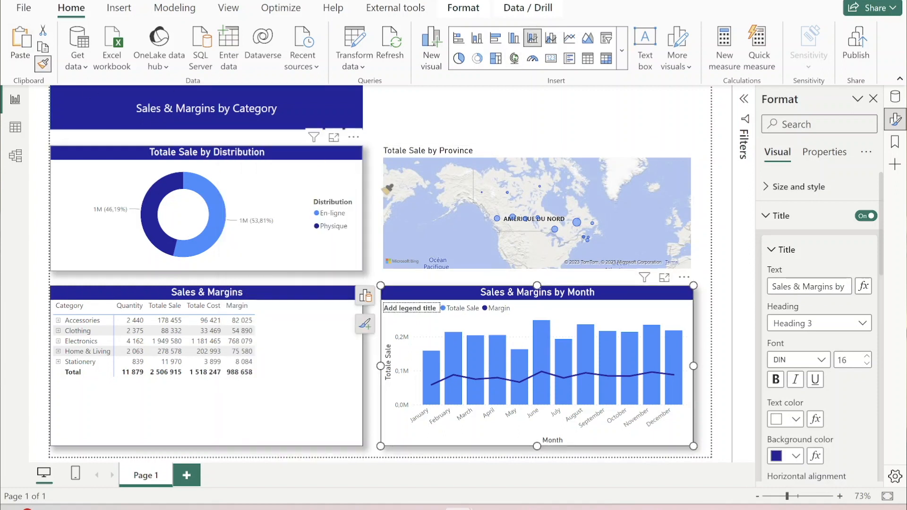
pyautogui.click(463, 208)
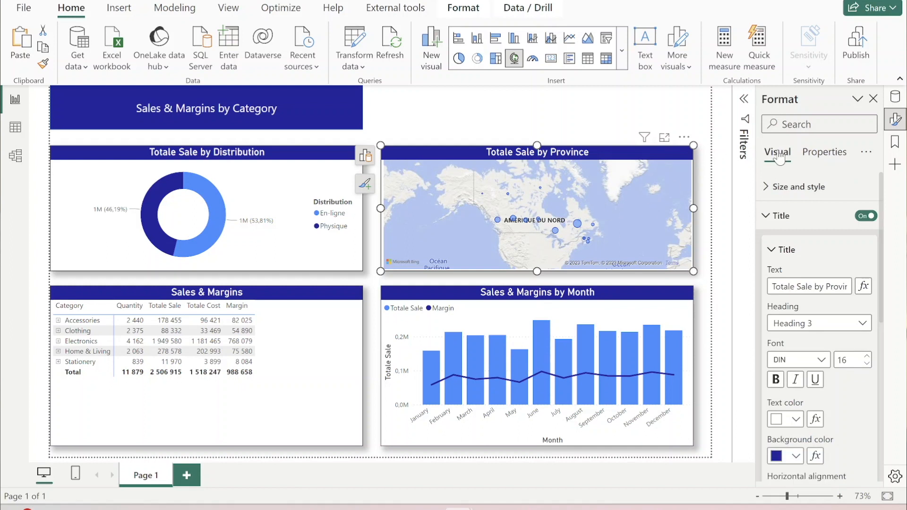
# - Set the bubble size on the province map to 10
pyautogui.click(779, 215)
pyautogui.click(767, 307)
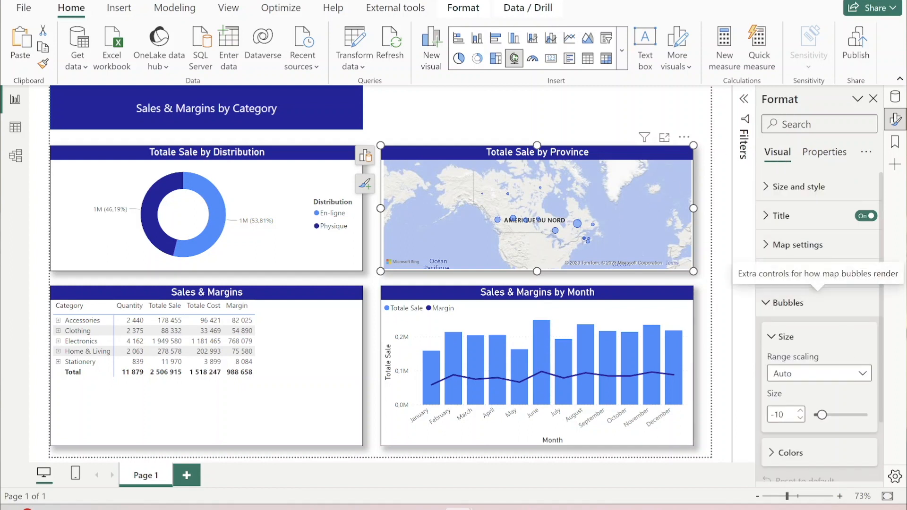
pyautogui.click(778, 415)
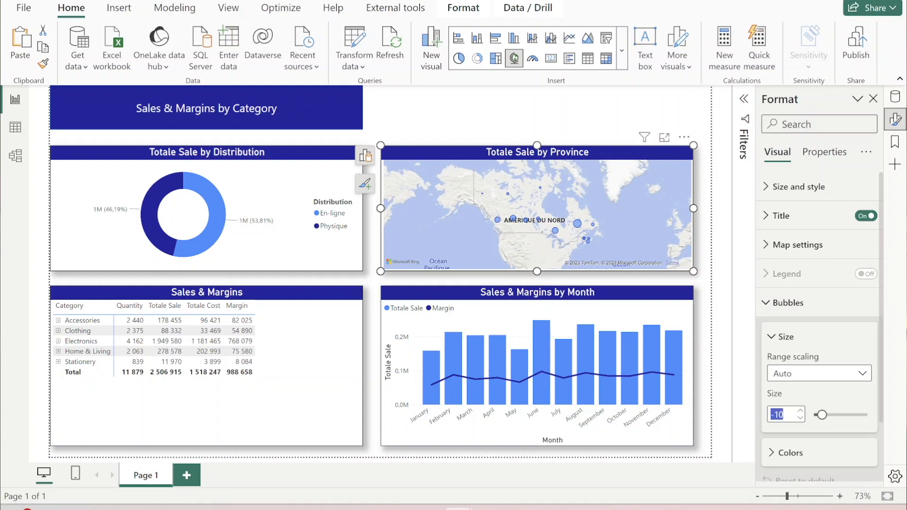
pyautogui.write('10')
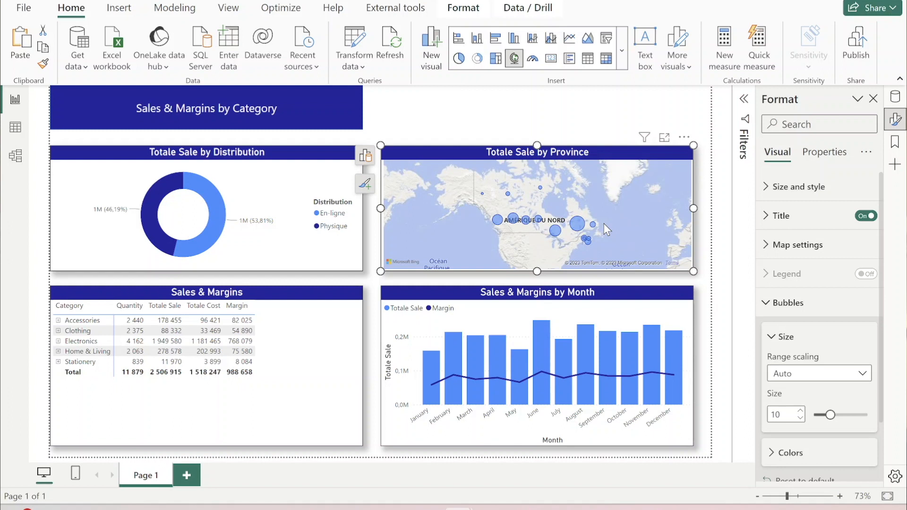
pyautogui.click(766, 303)
# - Turn on the zoom buttons in the province map's controls
pyautogui.click(765, 246)
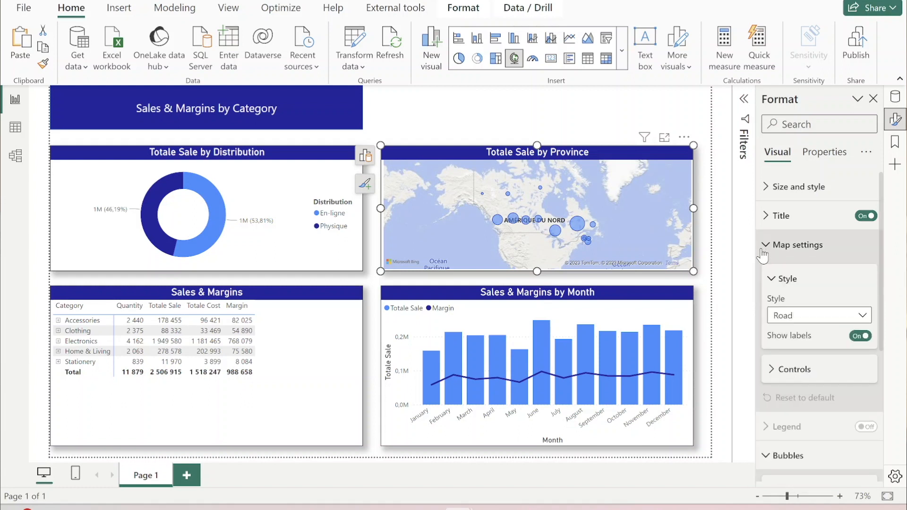
pyautogui.click(773, 371)
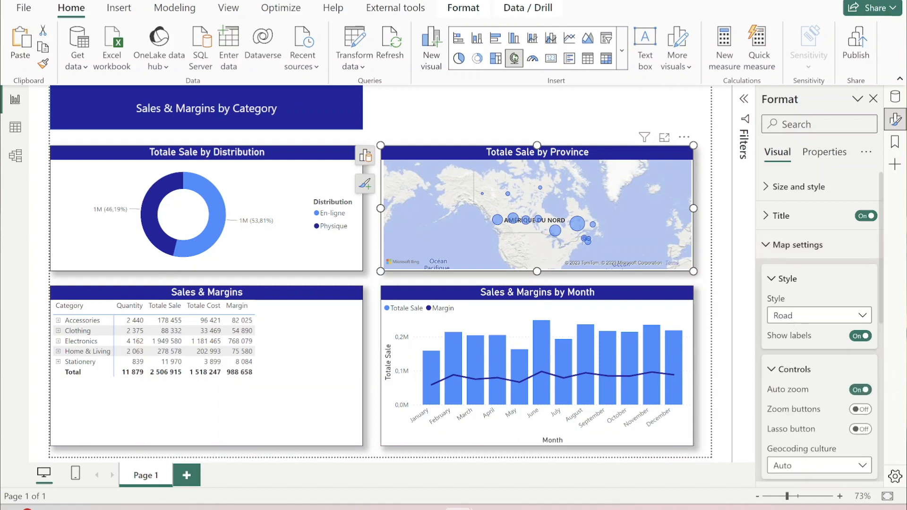
pyautogui.click(861, 409)
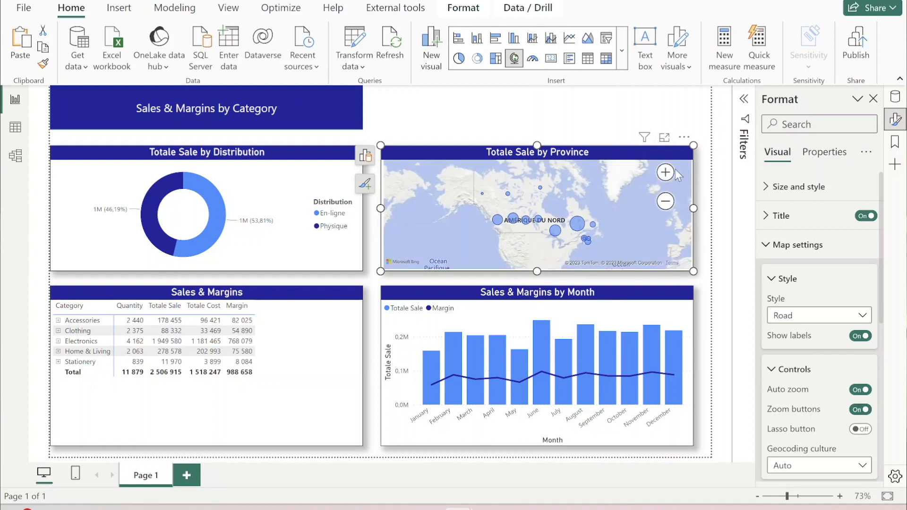
# - Test the map's zoom controls by zooming in on Canada, panning and zooming back out
pyautogui.click(665, 173)
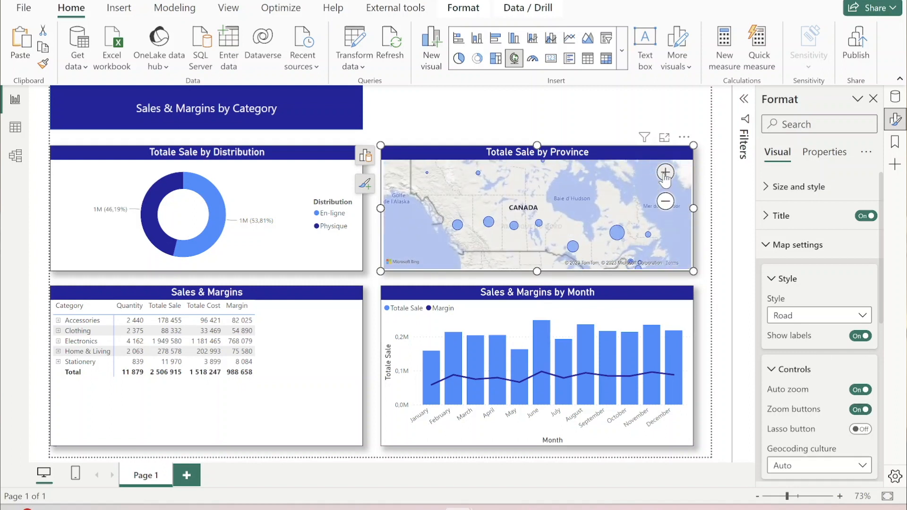
pyautogui.click(665, 173)
pyautogui.moveTo(596, 229); pyautogui.dragTo(485, 165)
pyautogui.click(665, 201)
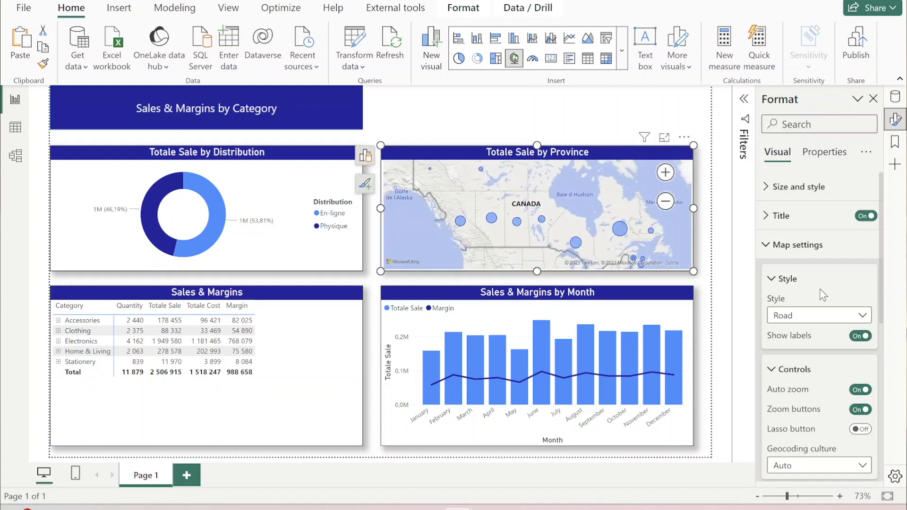
# - Try the Dark style on the province map and return it to Road
pyautogui.click(830, 323)
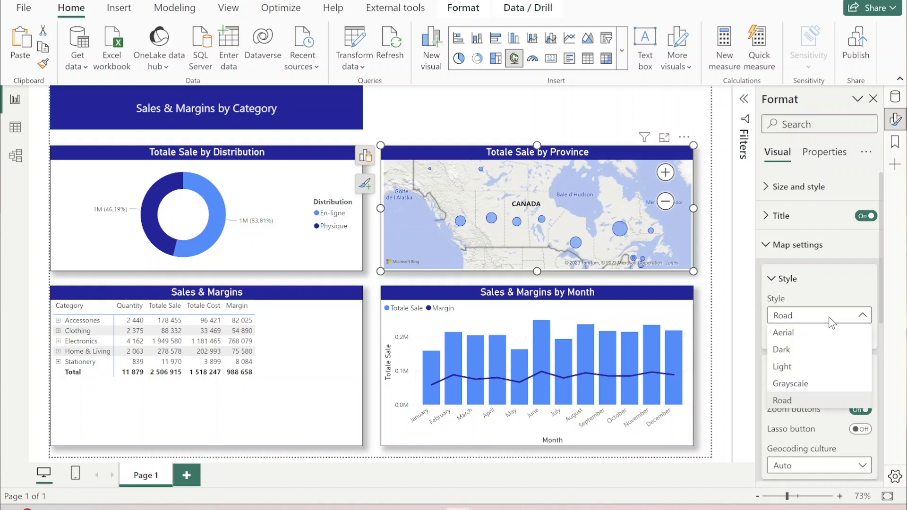
pyautogui.click(805, 351)
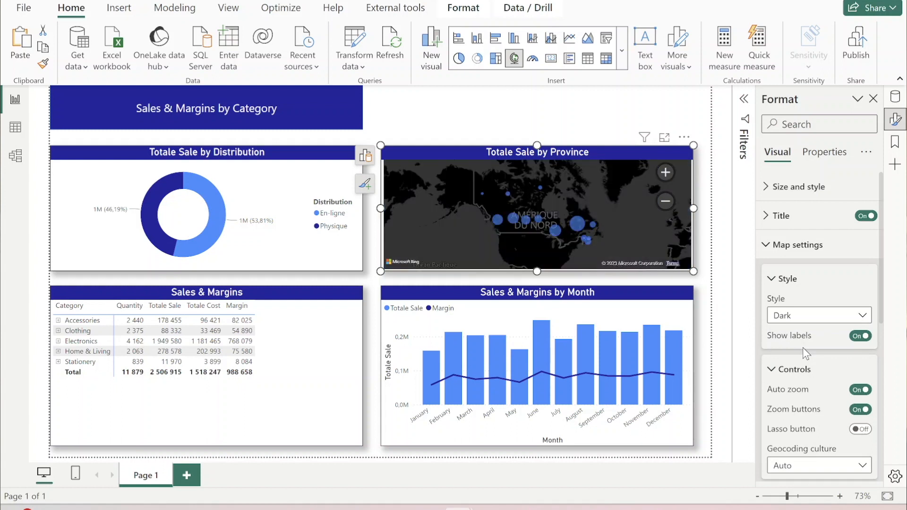
pyautogui.click(815, 317)
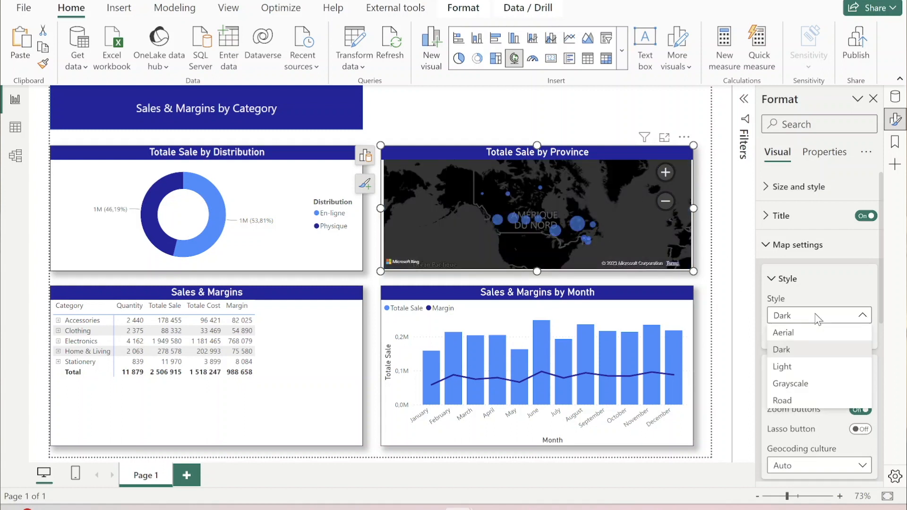
pyautogui.click(795, 399)
pyautogui.click(402, 119)
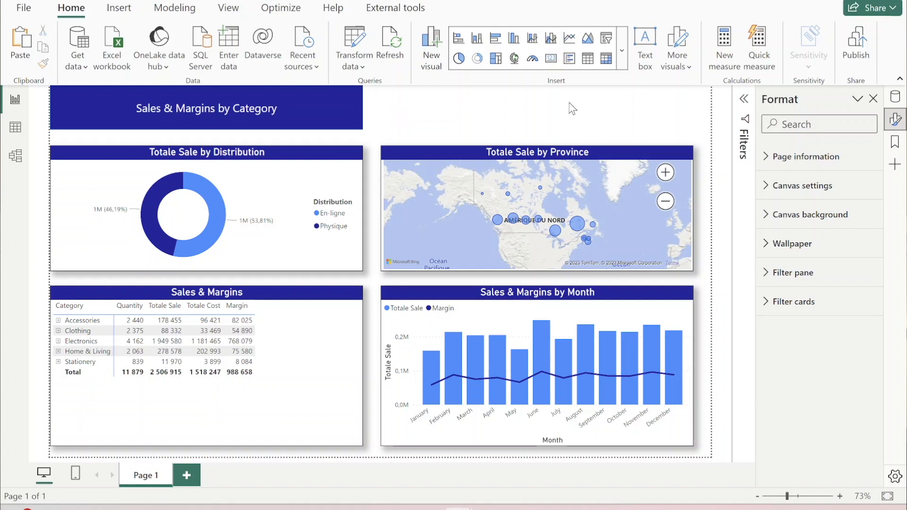
# - Insert a slicer on the page with Category as its field
pyautogui.click(606, 39)
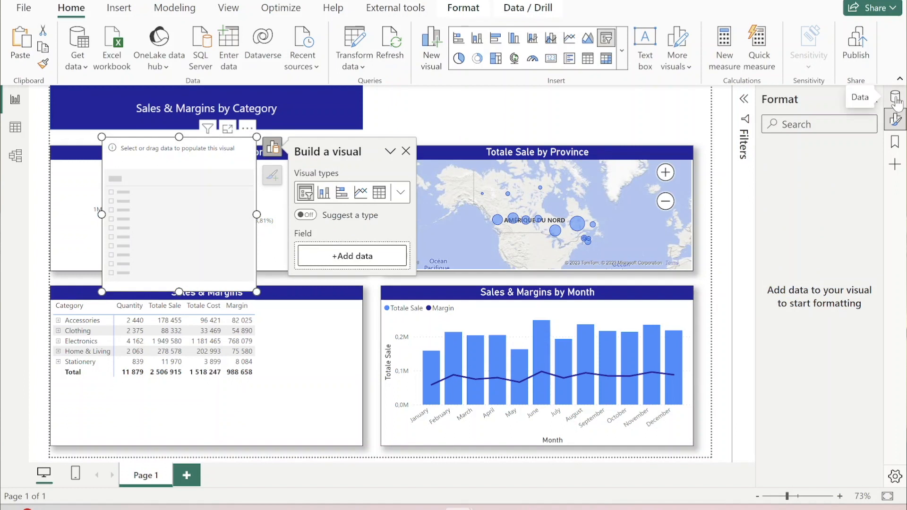
pyautogui.click(895, 97)
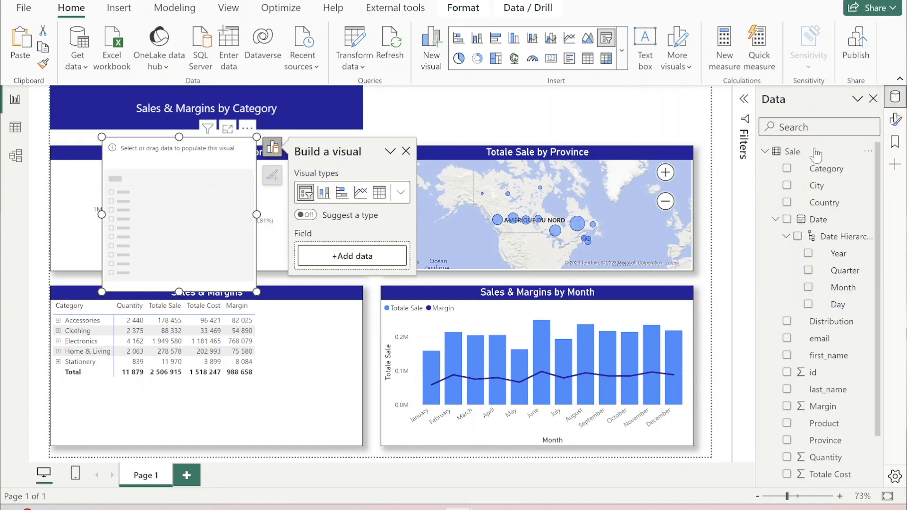
pyautogui.click(787, 168)
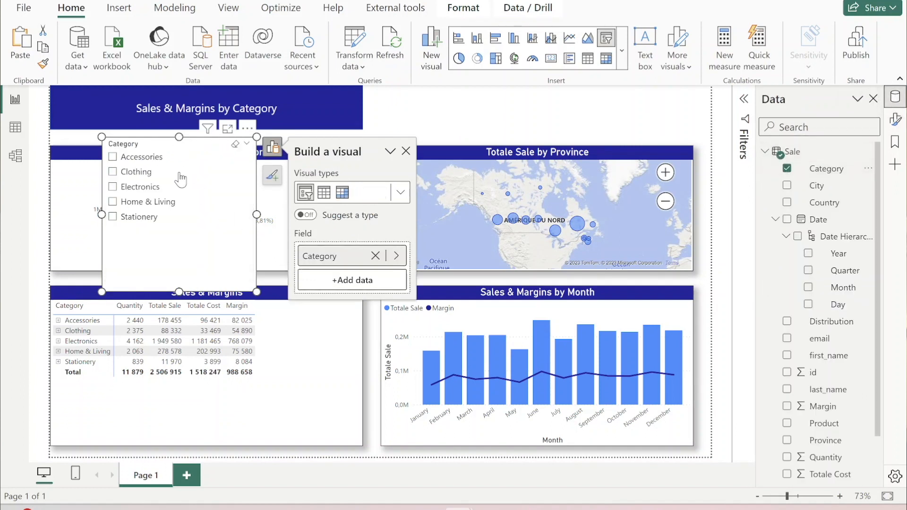
# - Filter the page to Clothing, Electronics and Home & Living with the slicer, and move it to the space beside the banner
pyautogui.click(112, 172)
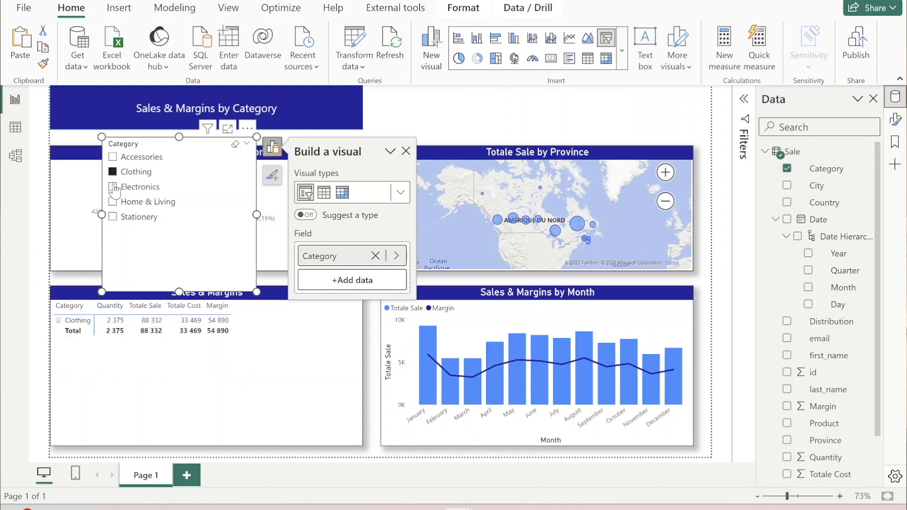
pyautogui.click(113, 187)
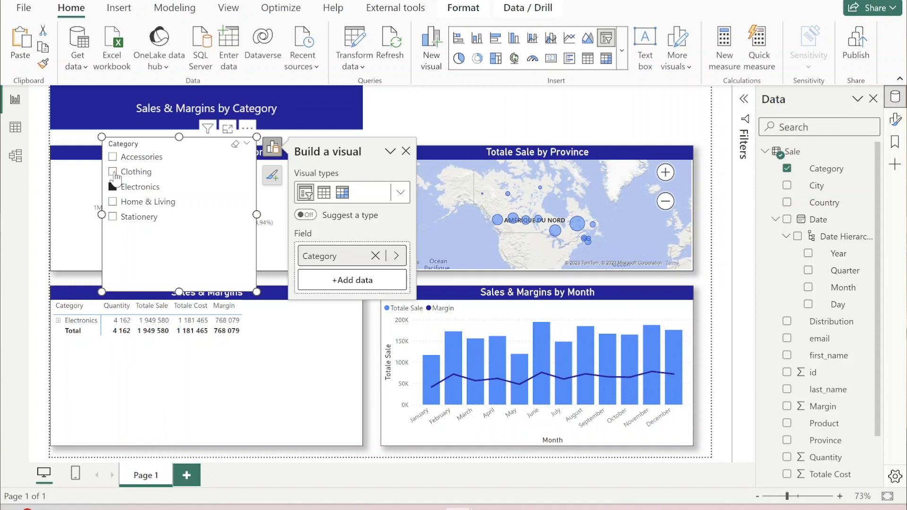
pyautogui.click(114, 173)
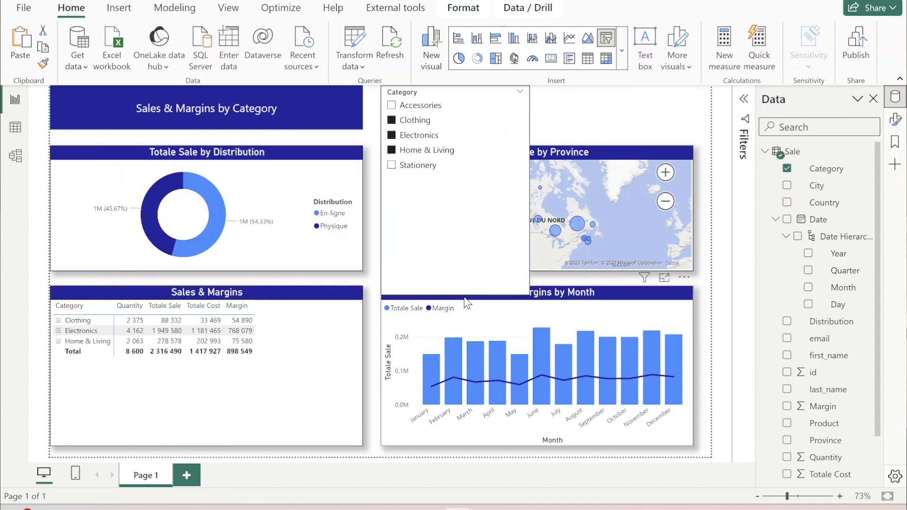
pyautogui.click(464, 297)
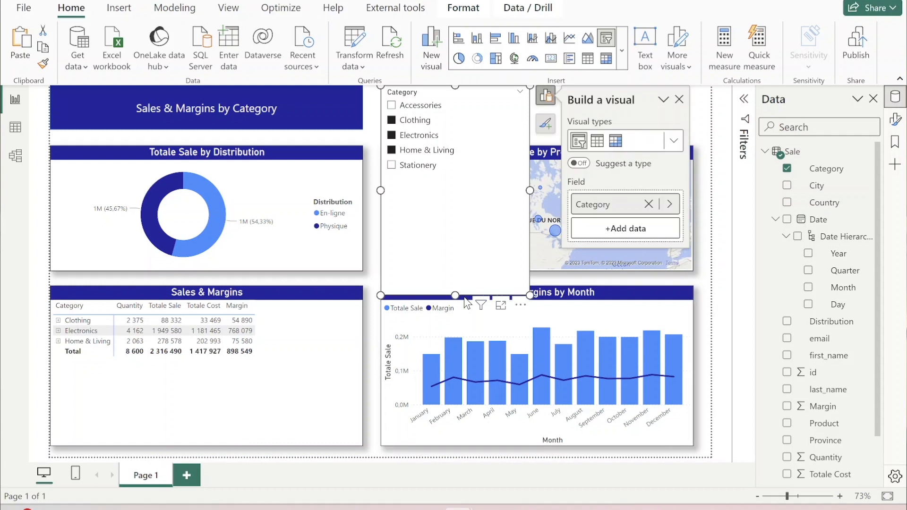
# - Preview the Category slicer in Tile style and set its style to Dropdown
pyautogui.click(894, 121)
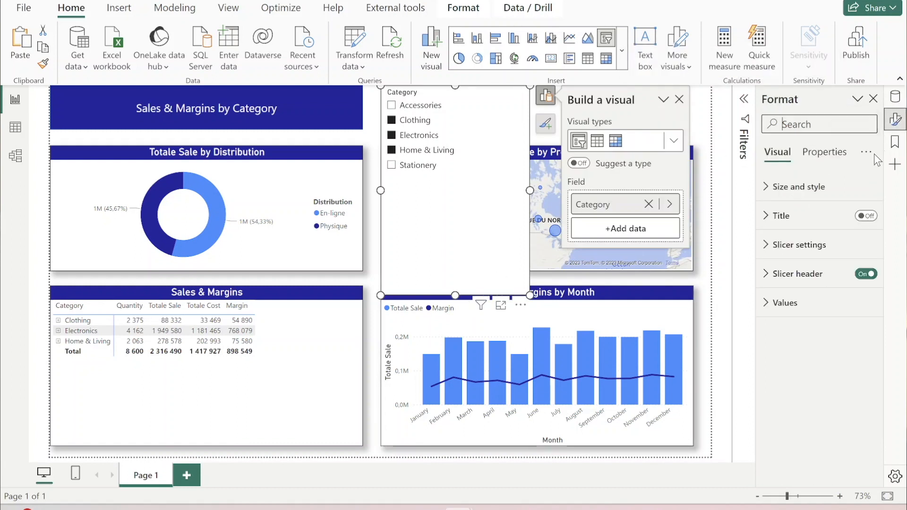
pyautogui.click(766, 247)
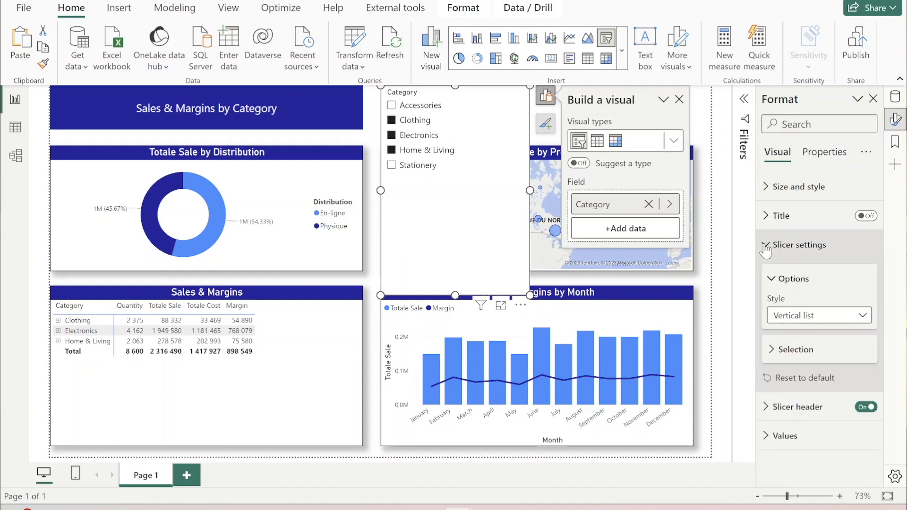
pyautogui.click(826, 318)
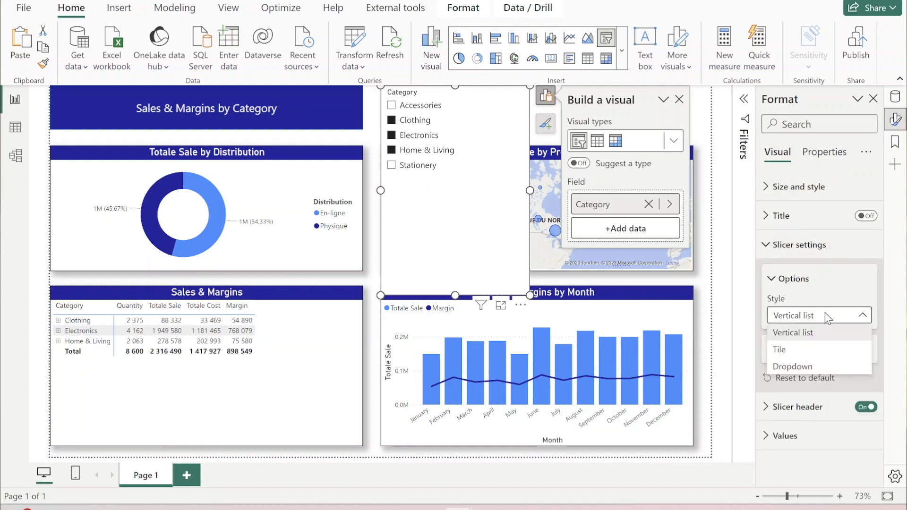
pyautogui.click(816, 354)
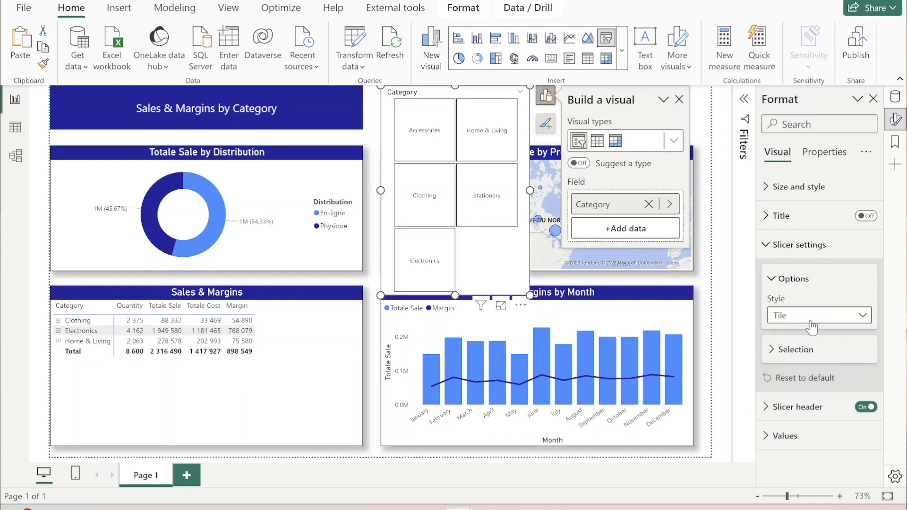
pyautogui.click(814, 317)
pyautogui.click(814, 368)
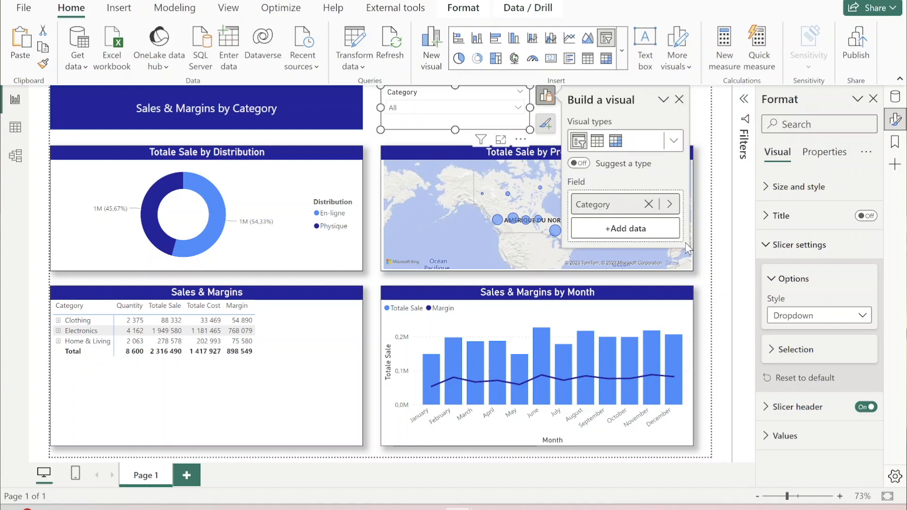
# - Enable the "Select all" option for the Category slicer and choose it in the slicer's list
pyautogui.click(781, 355)
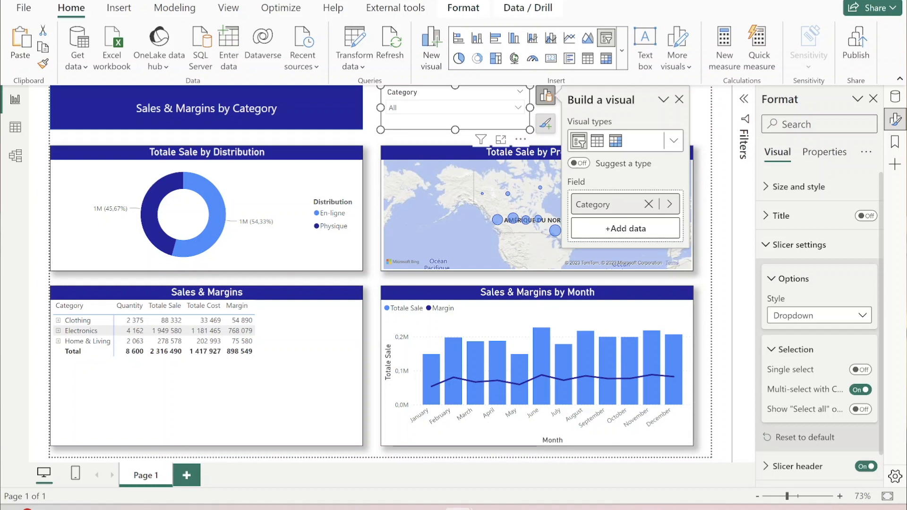
pyautogui.click(861, 410)
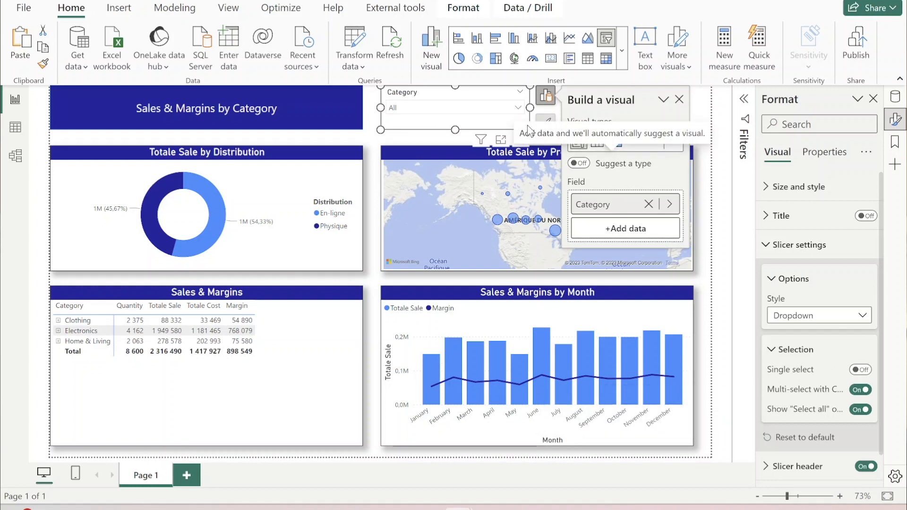
pyautogui.click(519, 112)
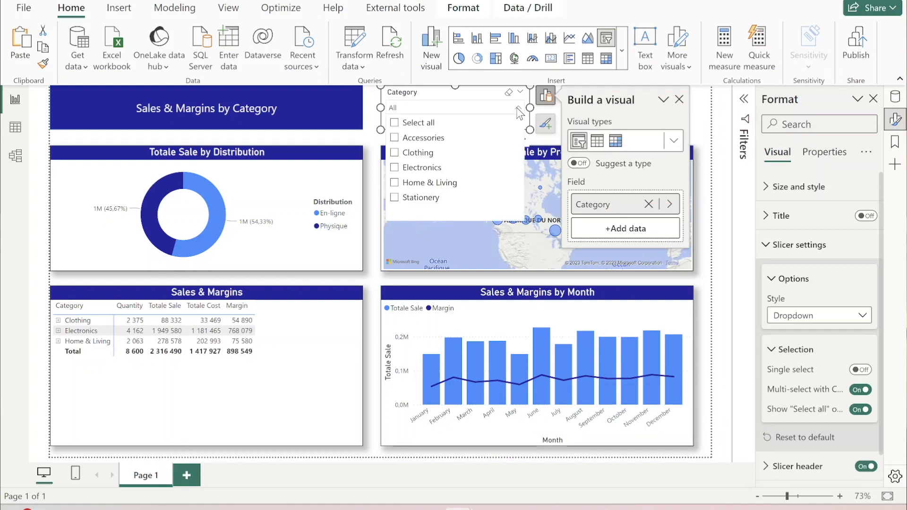
pyautogui.click(395, 123)
pyautogui.click(373, 122)
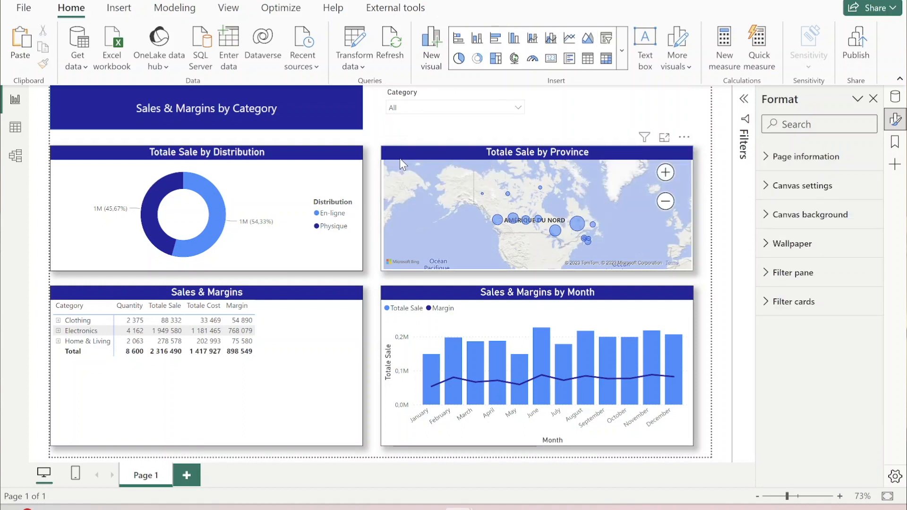
# - Copy the province map's formatting onto the Category slicer with the format painter
pyautogui.click(400, 155)
pyautogui.click(43, 62)
pyautogui.click(414, 95)
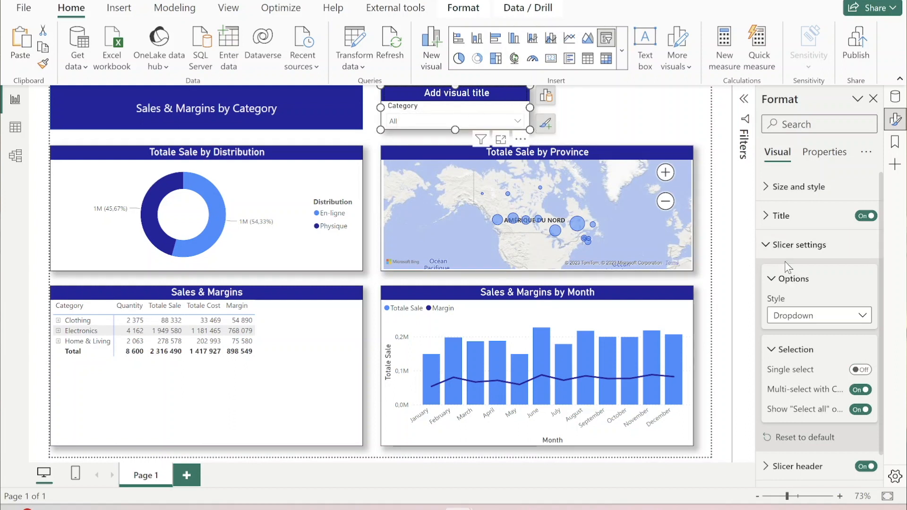
# - Set the title text of the slicer to "Category"
pyautogui.click(780, 215)
pyautogui.click(803, 286)
pyautogui.write('Category')
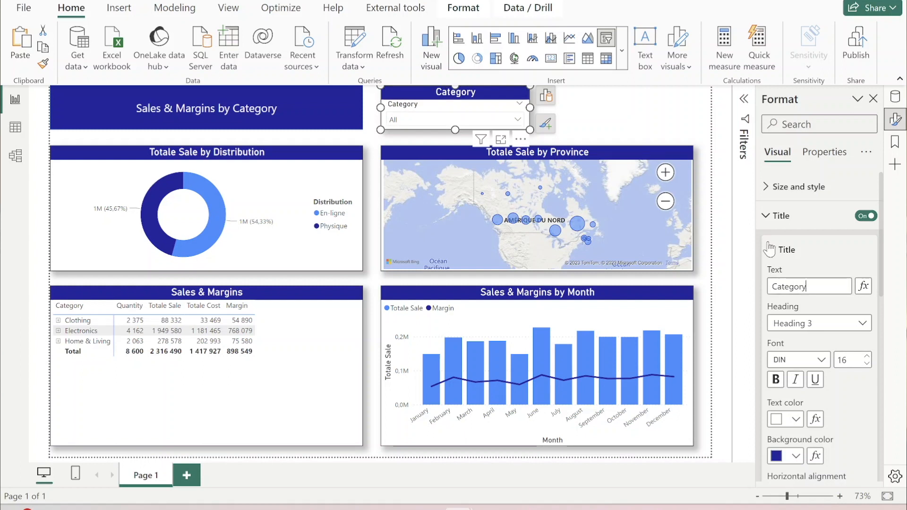
pyautogui.click(765, 216)
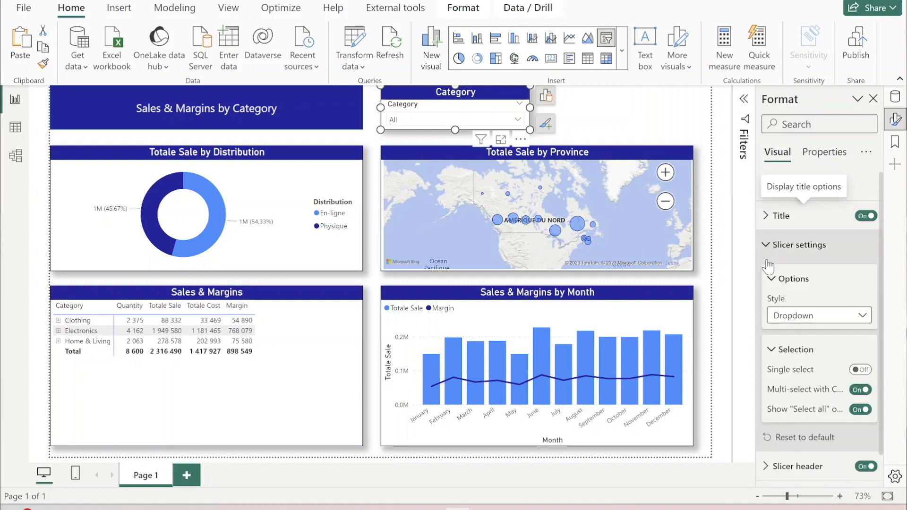
pyautogui.scroll(-10, 797, 299)
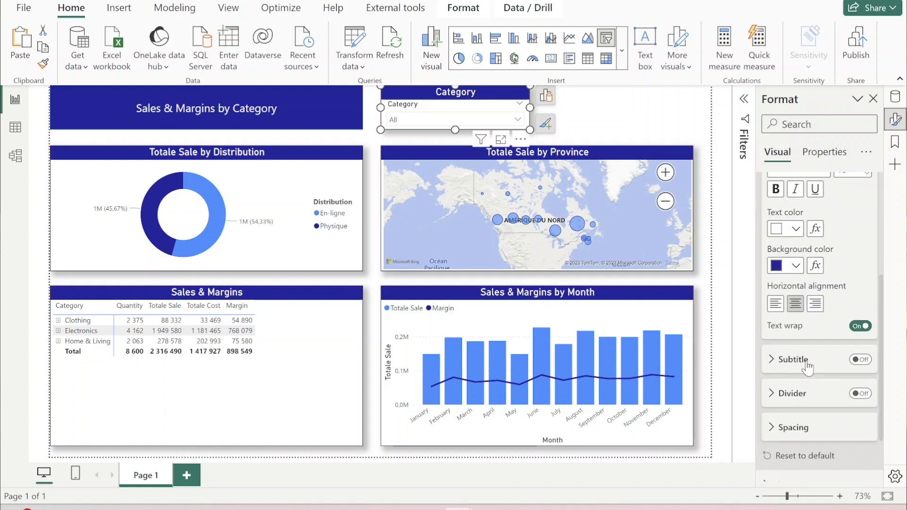
# - Turn off the slicer header of the Category slicer
pyautogui.scroll(-3, 826, 368)
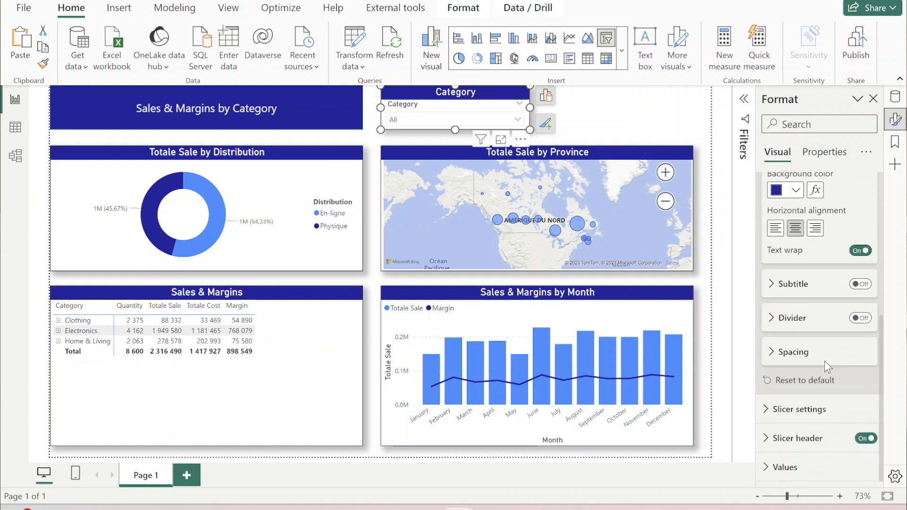
pyautogui.click(864, 439)
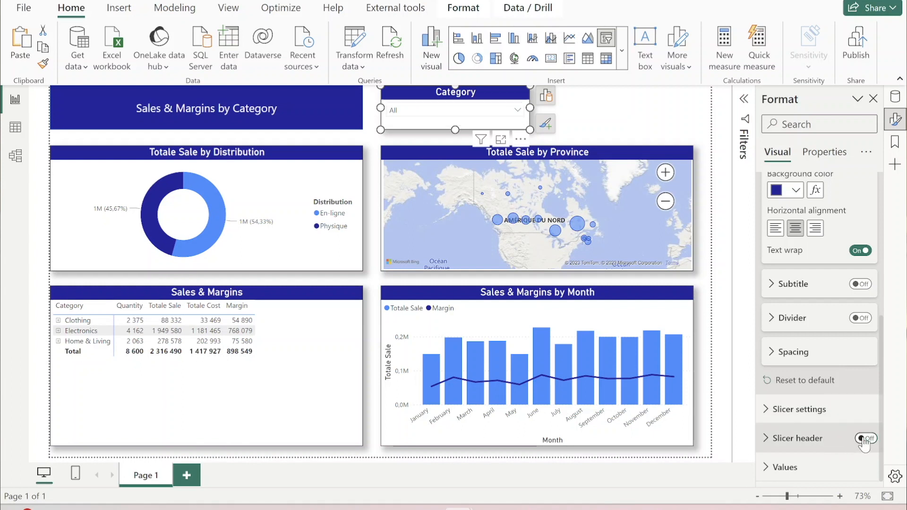
# - Duplicate the Category slicer, place the copy beside the original above the province map and set its title text to "Date"
pyautogui.click(461, 120)
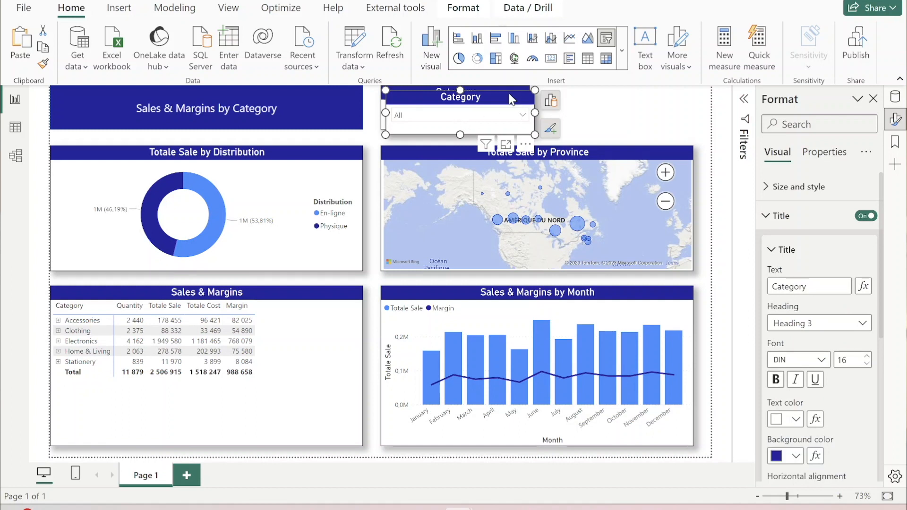
pyautogui.moveTo(510, 94); pyautogui.dragTo(668, 90)
pyautogui.doubleClick(795, 287)
pyautogui.write('Date')
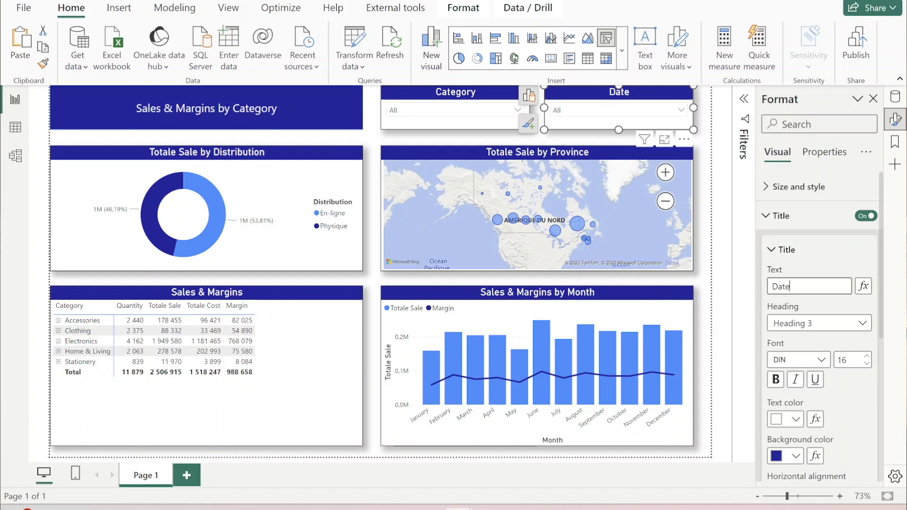
# - Replace the Category field in the Date slicer with Month from the Date Hierarchy and open the slicer's list
pyautogui.click(896, 97)
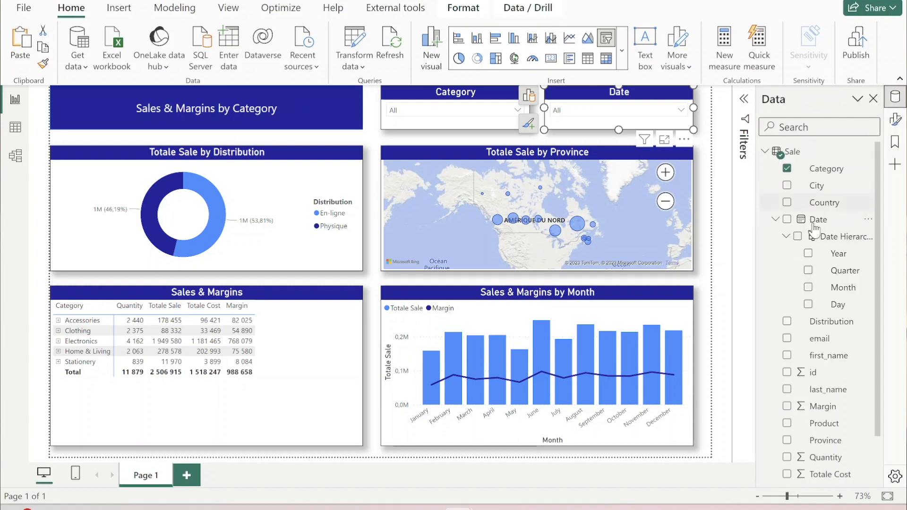
pyautogui.click(808, 287)
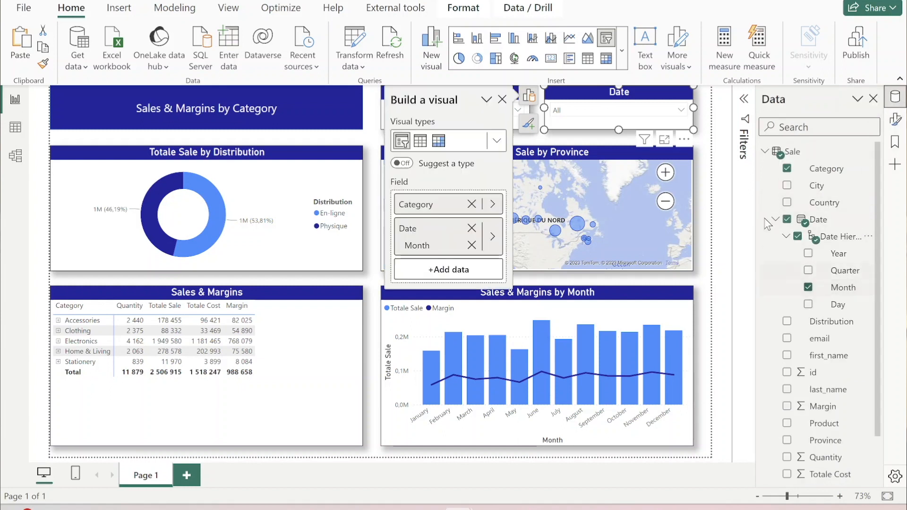
pyautogui.click(679, 113)
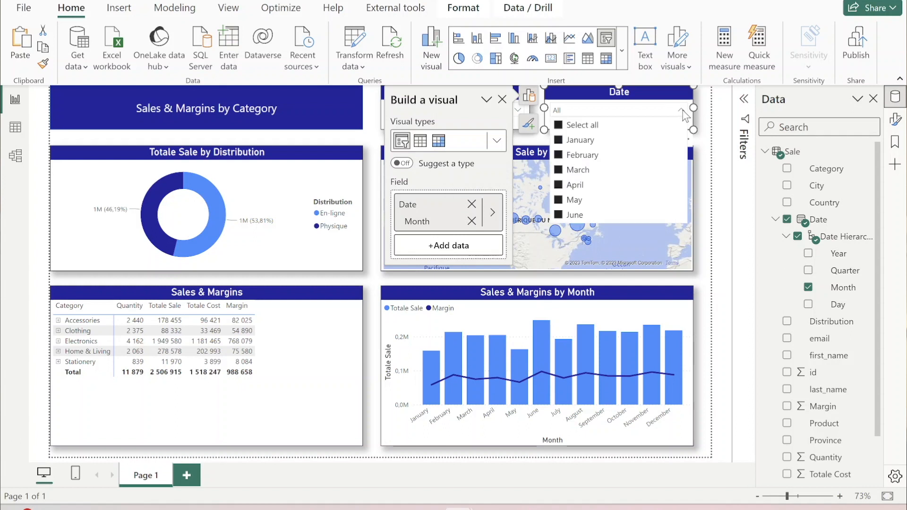
# - Check which styles the Date slicer's settings offer for the Month field
pyautogui.click(895, 119)
pyautogui.click(769, 252)
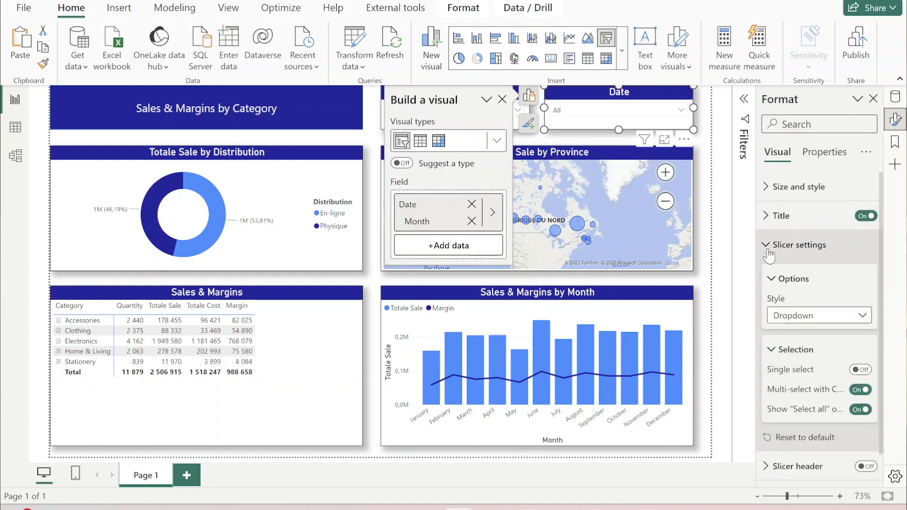
pyautogui.click(829, 319)
pyautogui.click(834, 300)
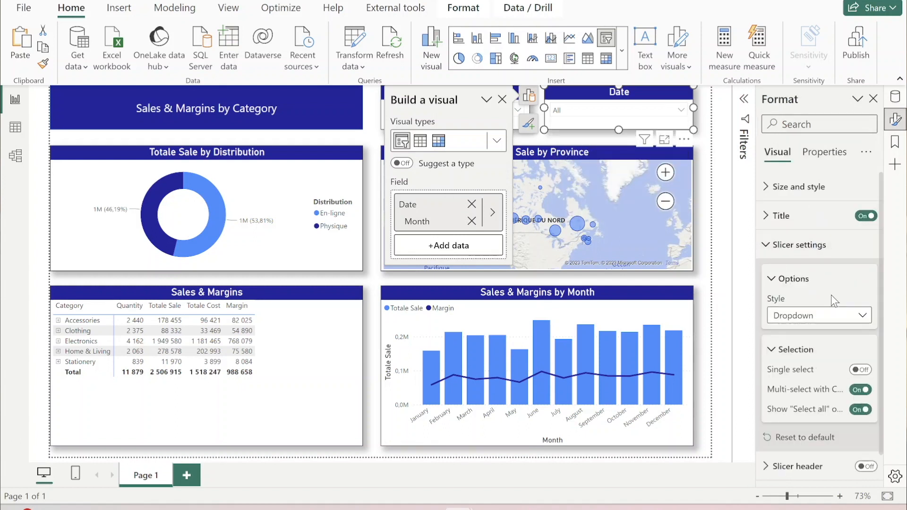
# - Replace the Month level in the Date slicer with the whole Date field and set the slicer style to Between
pyautogui.click(894, 99)
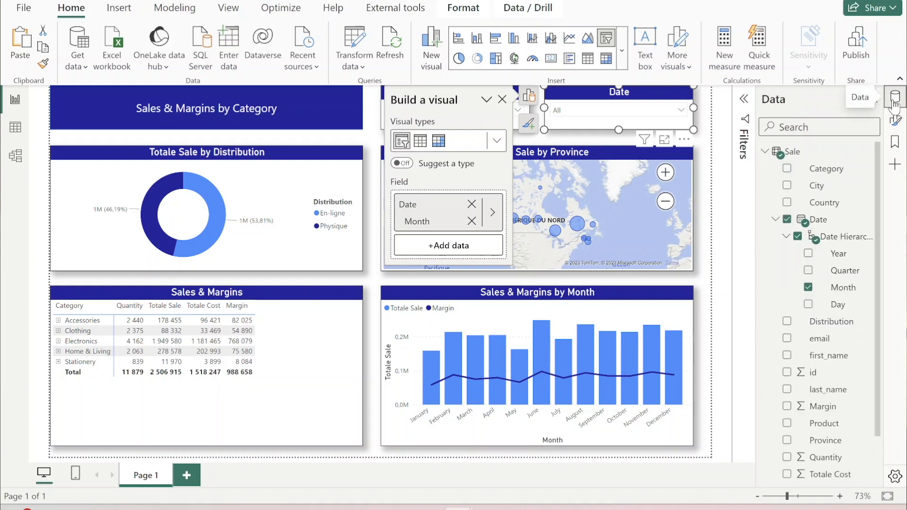
pyautogui.click(788, 220)
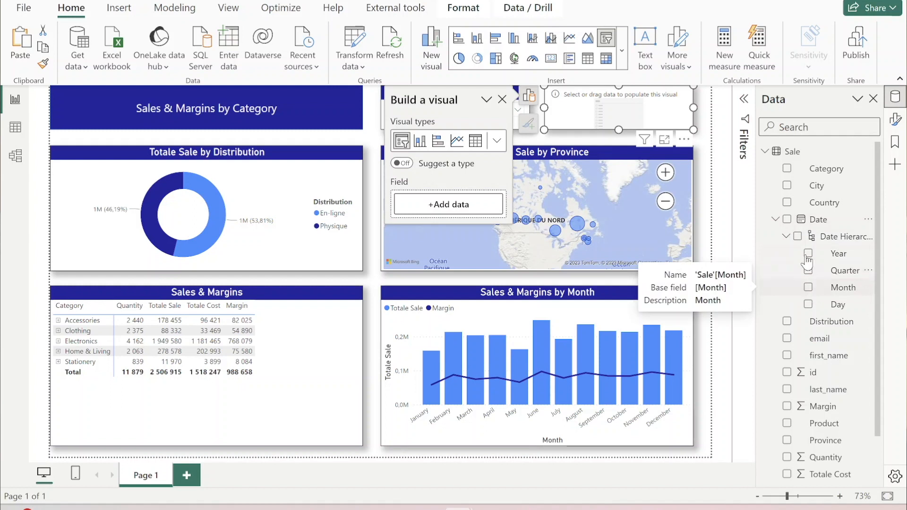
pyautogui.click(787, 221)
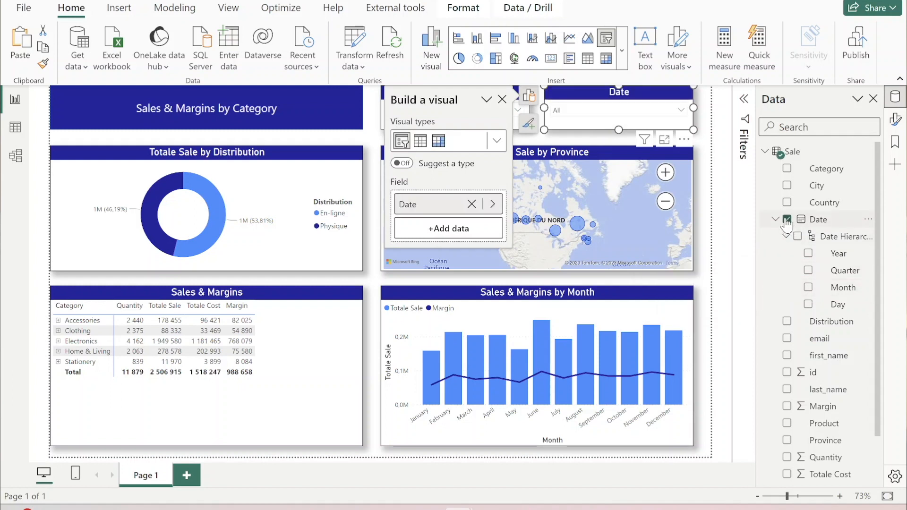
pyautogui.click(896, 120)
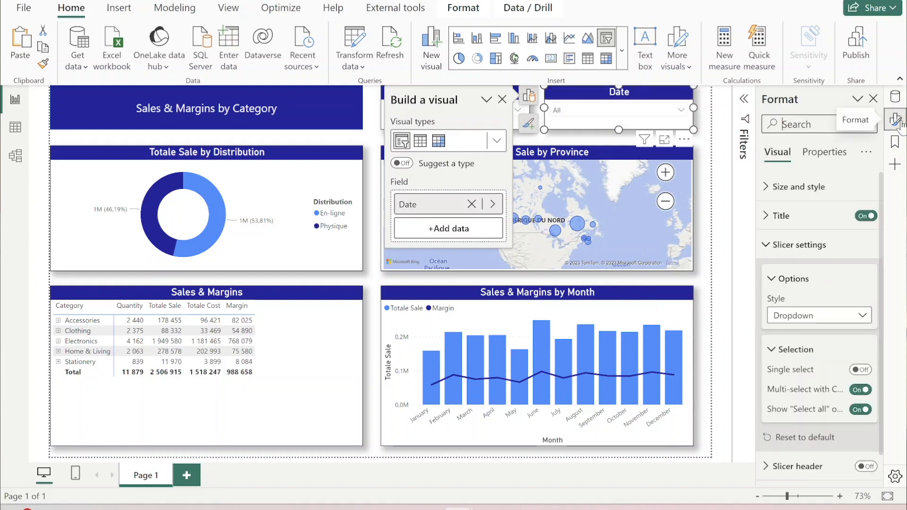
pyautogui.click(834, 316)
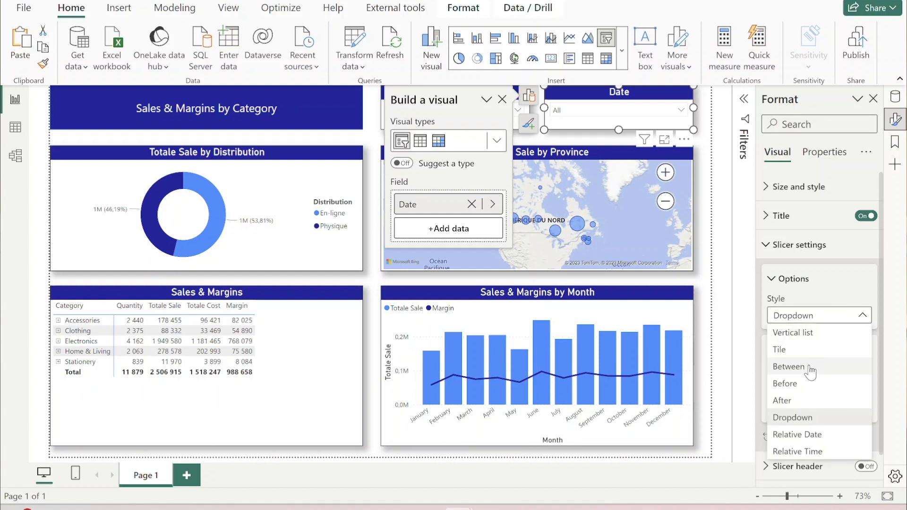
pyautogui.click(788, 367)
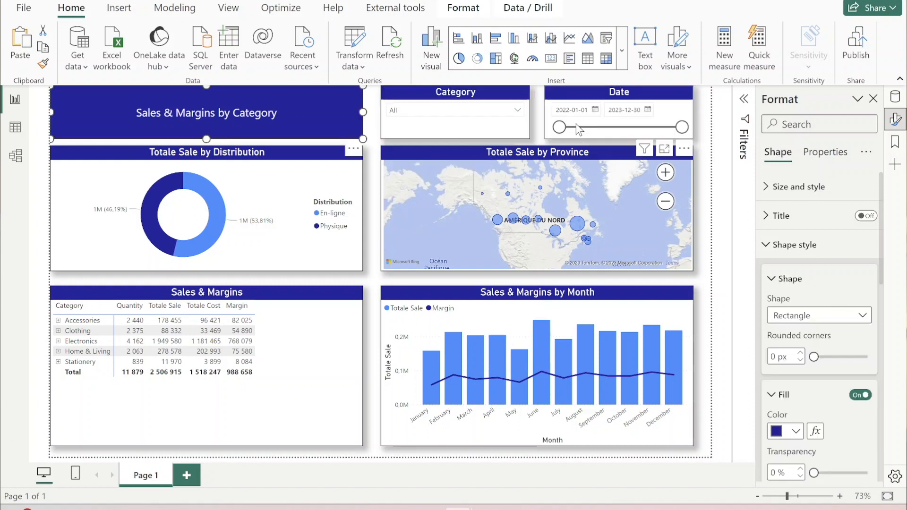
# - Narrow the Date slicer's range to 2022-04-30 through 2023-05-26
pyautogui.moveTo(560, 127); pyautogui.dragTo(575, 131)
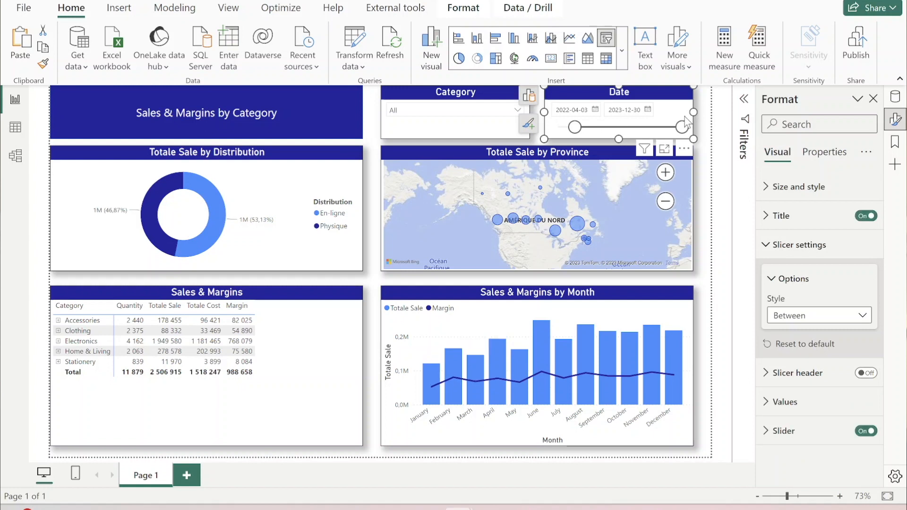
pyautogui.moveTo(683, 130); pyautogui.dragTo(646, 131)
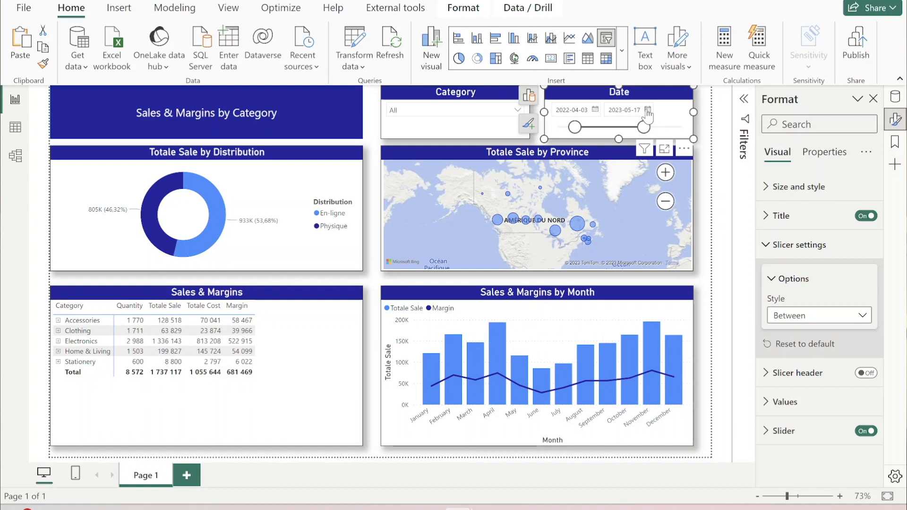
pyautogui.click(648, 110)
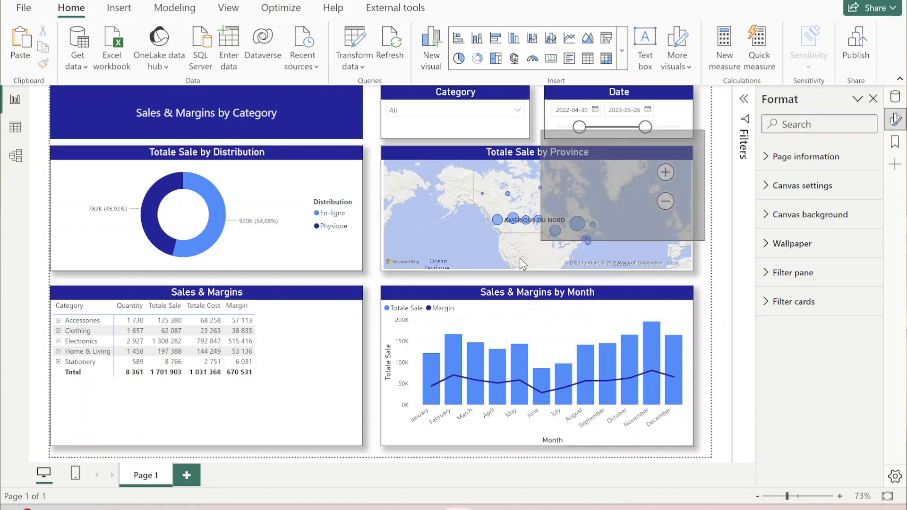
# - Expand the Accessories row in the Sales & Margins matrix to view its products and collapse it again
pyautogui.click(295, 390)
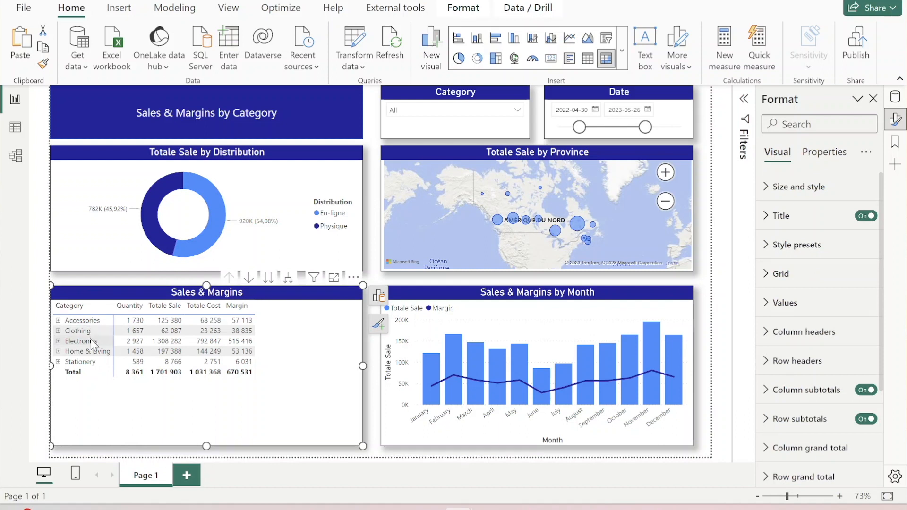
pyautogui.click(58, 321)
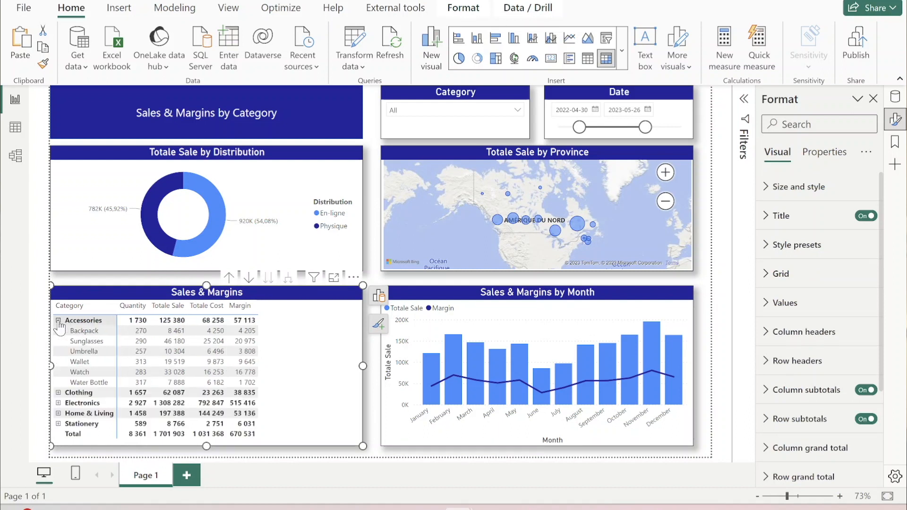
pyautogui.click(58, 320)
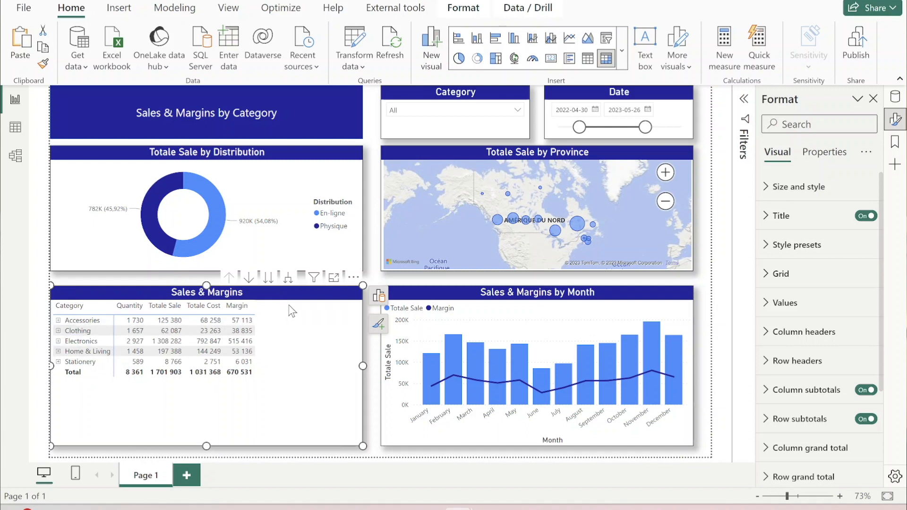
# - Expand every category in the matrix down one level, review the products and return to the category level
pyautogui.click(289, 280)
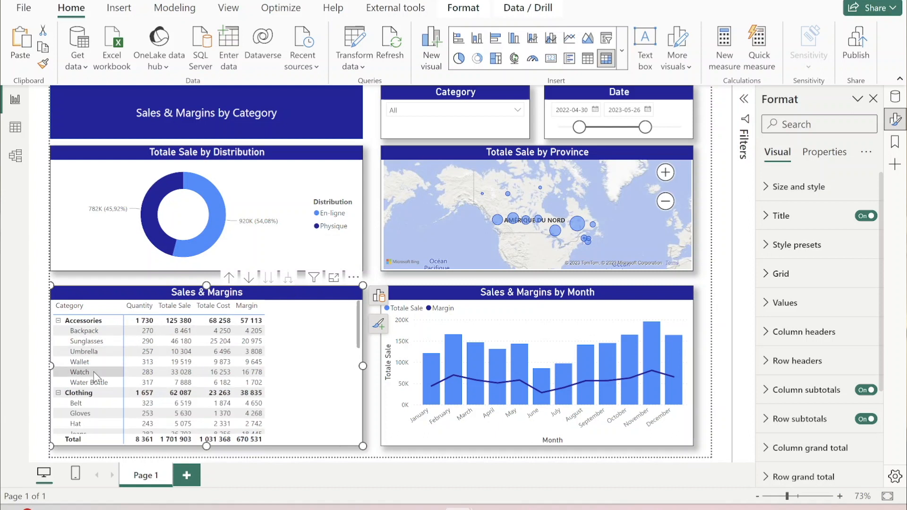
pyautogui.scroll(-5, 94, 372)
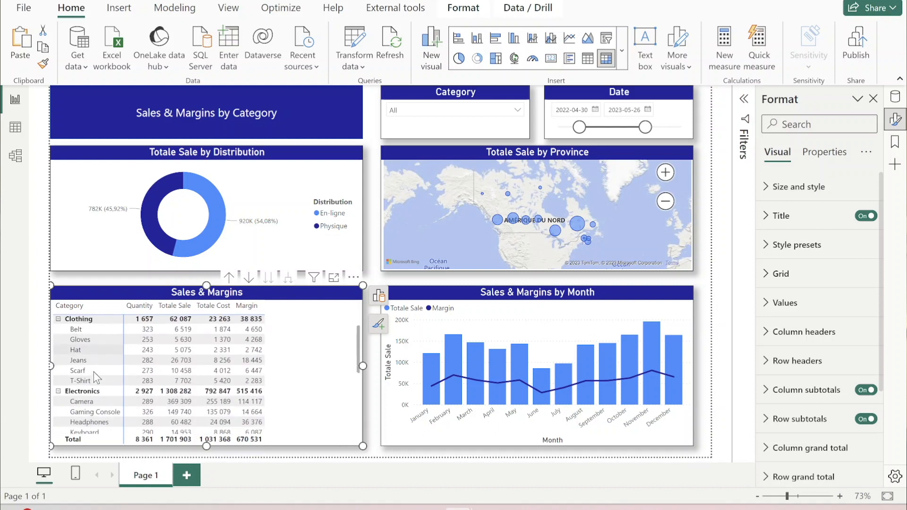
pyautogui.scroll(-4, 94, 372)
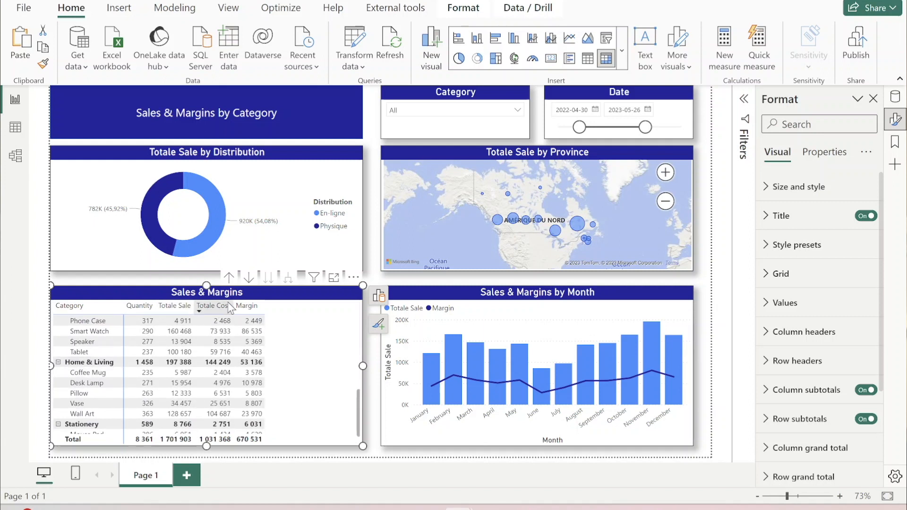
pyautogui.click(229, 278)
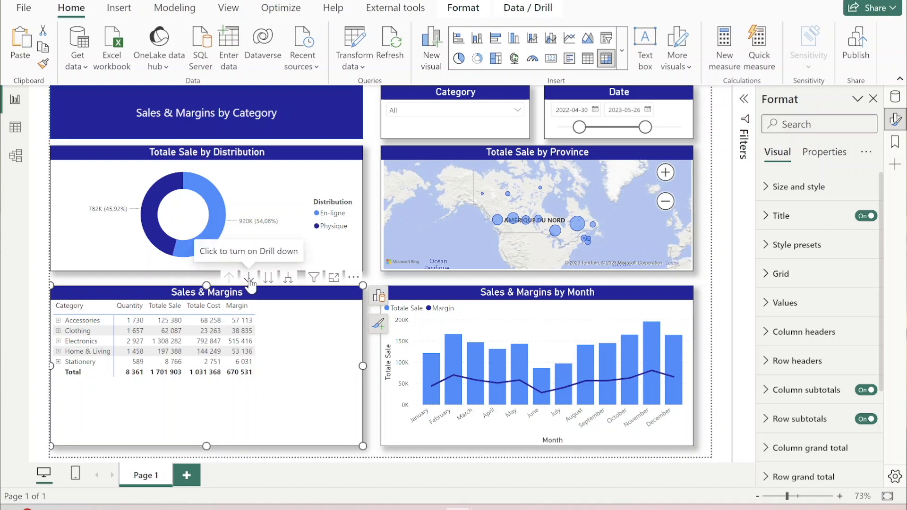
# - Turn on drill-down mode for the matrix, drill into Accessories and drill back up to all categories
pyautogui.click(249, 279)
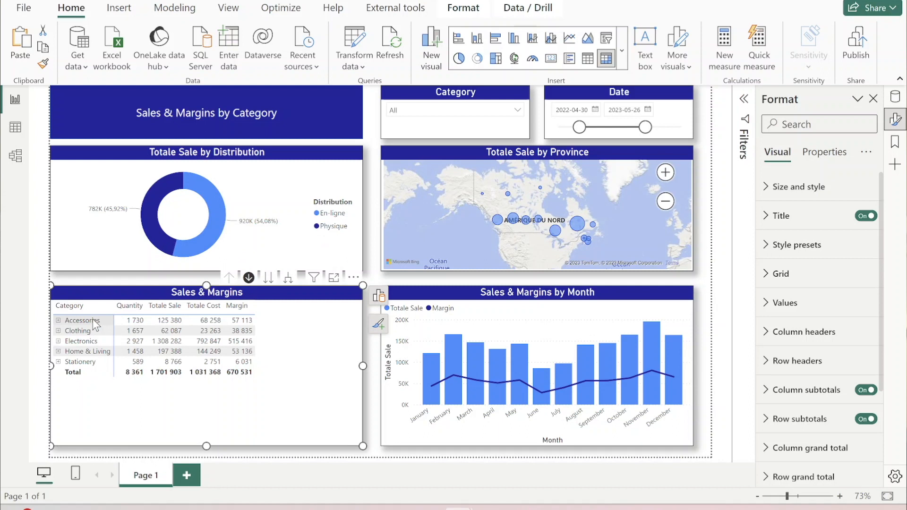
pyautogui.click(94, 324)
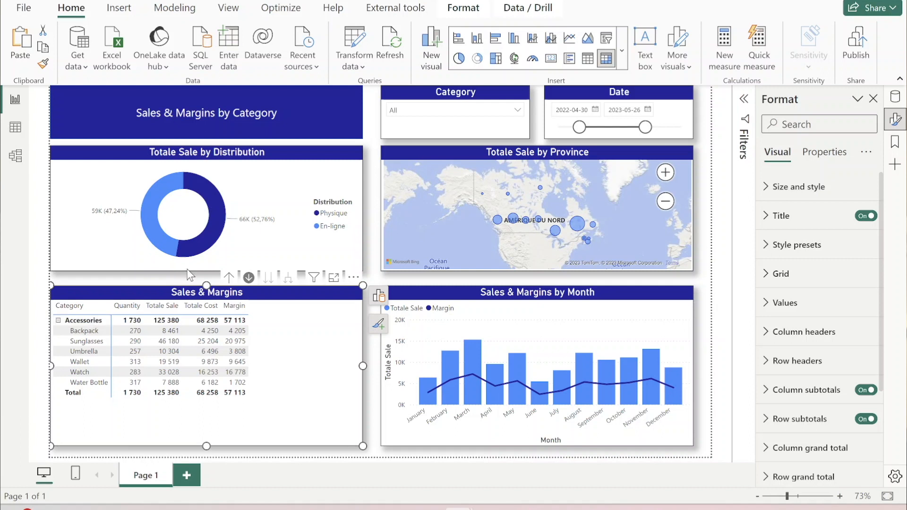
pyautogui.click(231, 279)
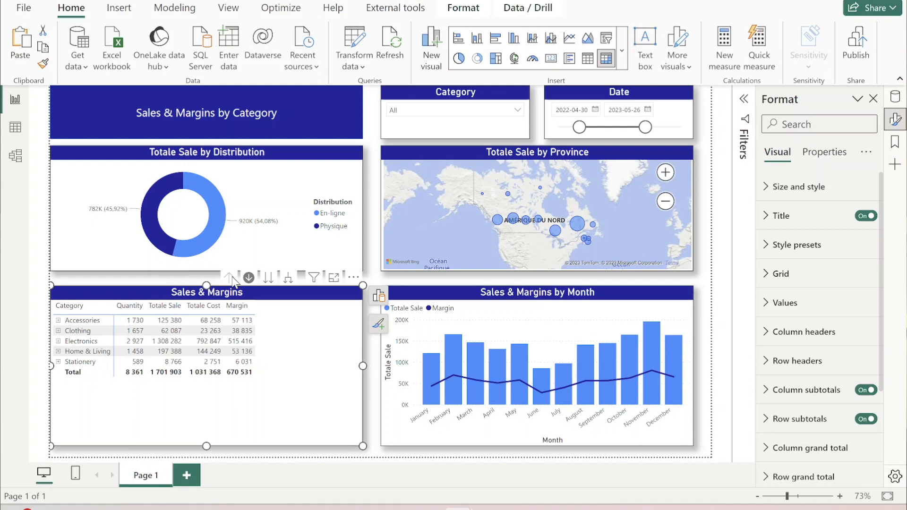
# - Take the matrix to the next hierarchy level, review the product list and drill back up to categories
pyautogui.click(269, 279)
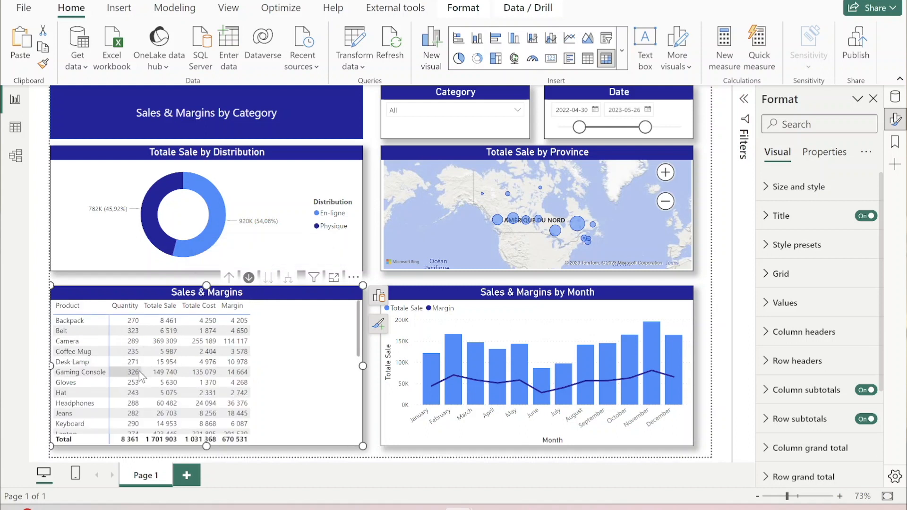
pyautogui.scroll(-5, 139, 370)
pyautogui.scroll(5, 139, 370)
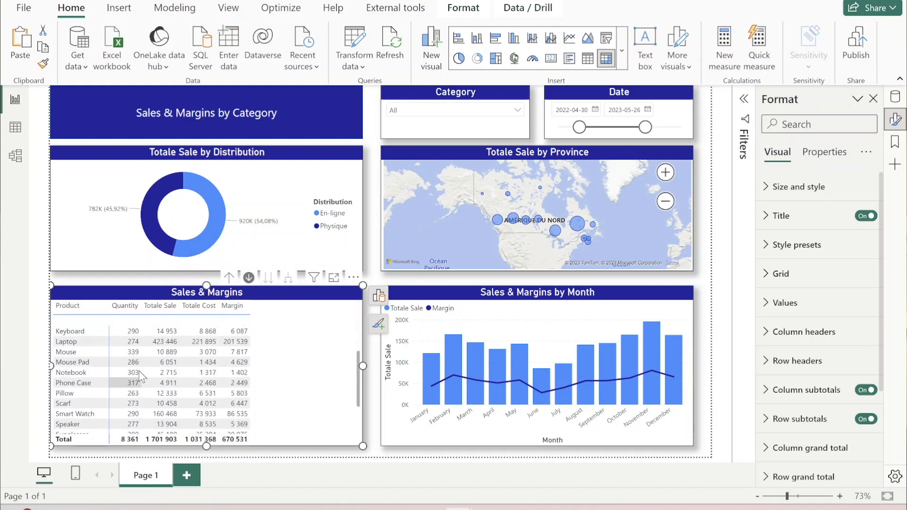
pyautogui.click(229, 278)
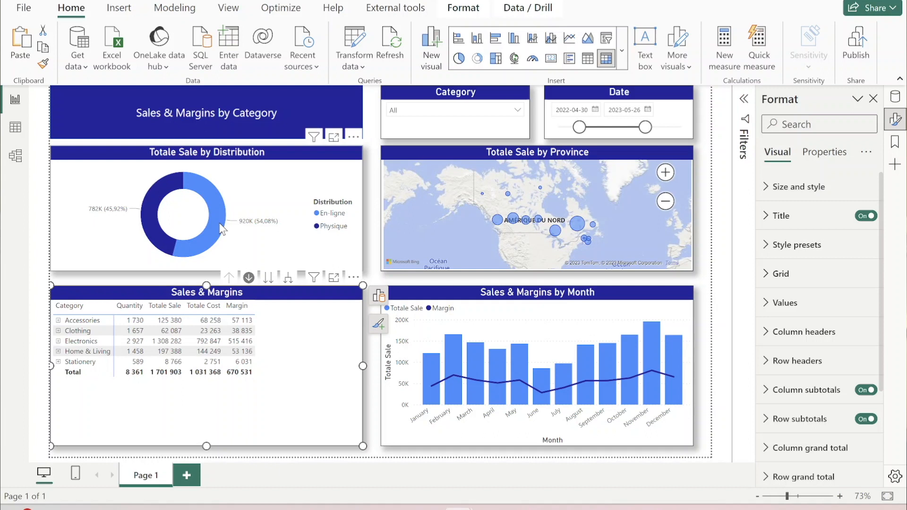
# - Cross-filter the report by the Physique slice, switch the filter to the February column, and expand Clothing in the matrix
pyautogui.click(147, 201)
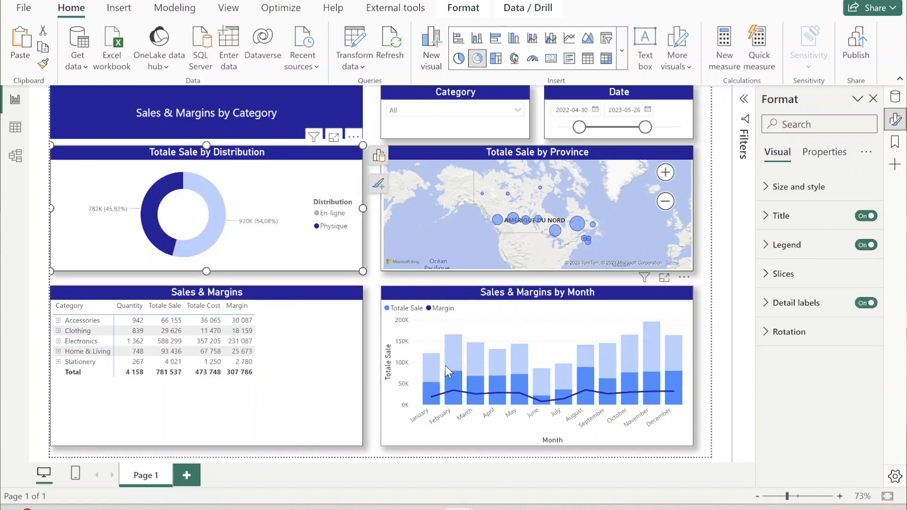
pyautogui.click(454, 381)
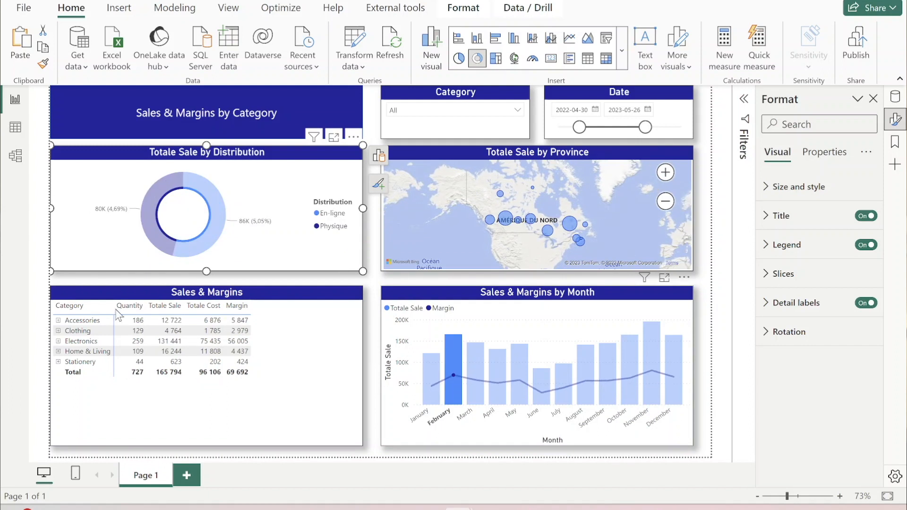
pyautogui.click(58, 330)
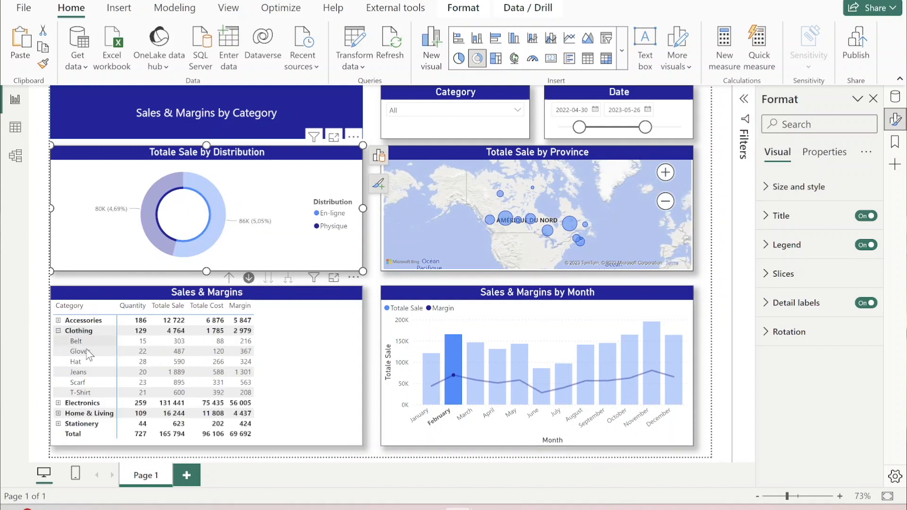
pyautogui.click(143, 358)
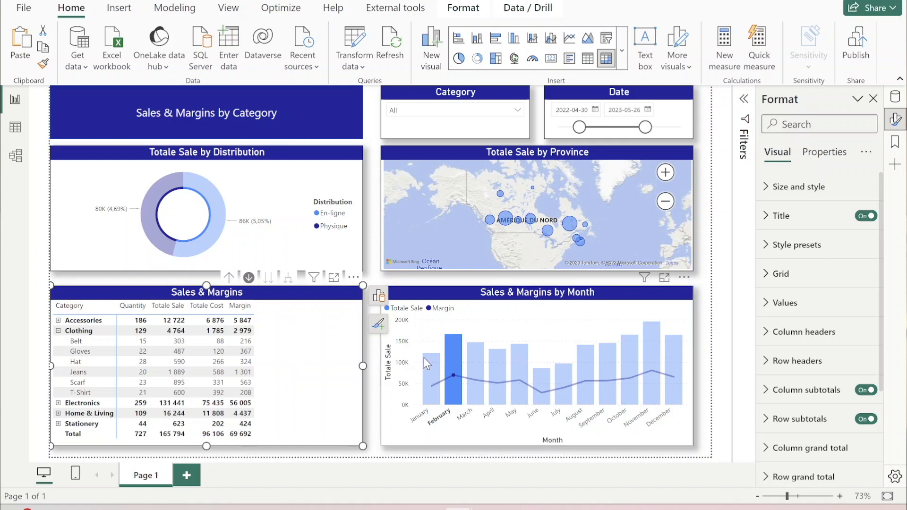
# - Cross-filter the report by the March column of the monthly chart and clear that filter again
pyautogui.moveTo(477, 366)
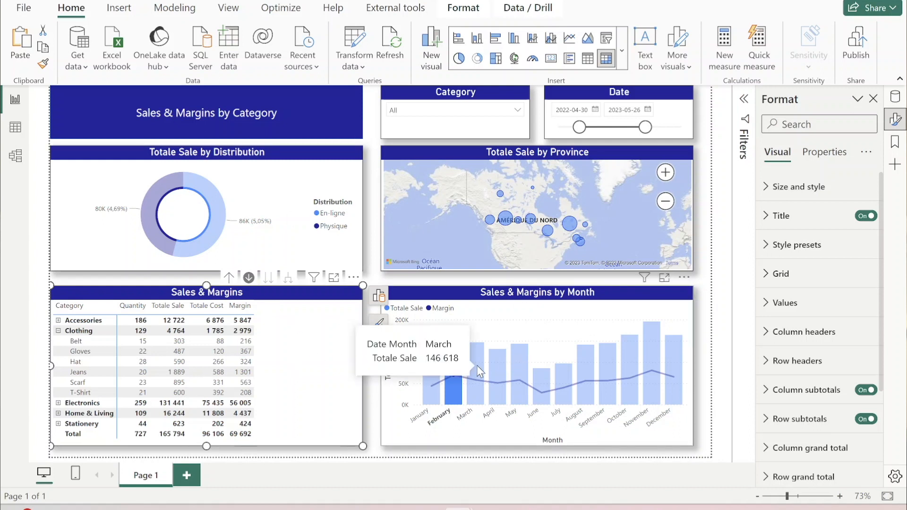
pyautogui.click(477, 365)
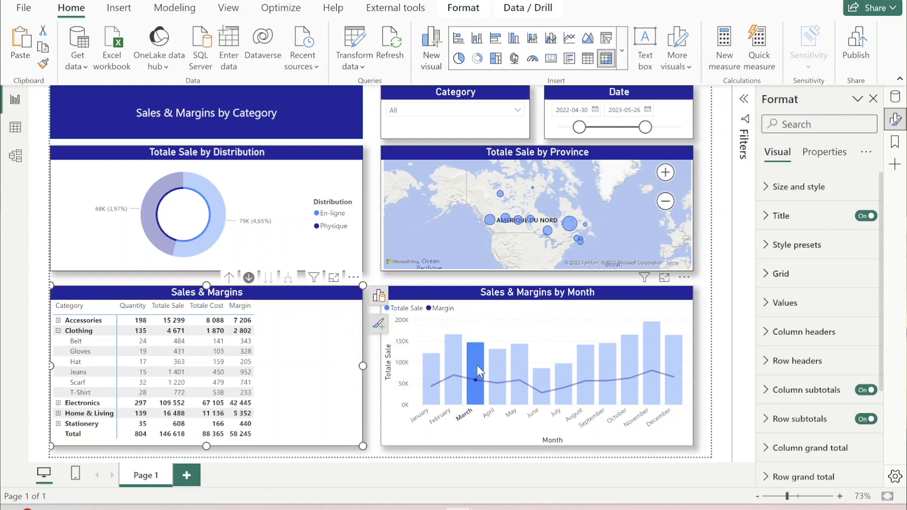
pyautogui.click(477, 365)
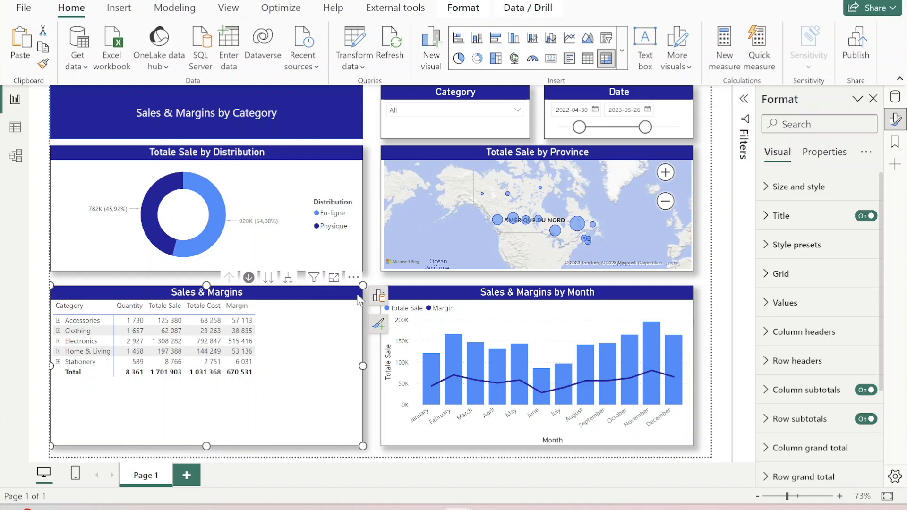
# - Apply a gradient background color from lowest to highest value to the matrix's Margin values and expand Electronics to check it
pyautogui.click(378, 297)
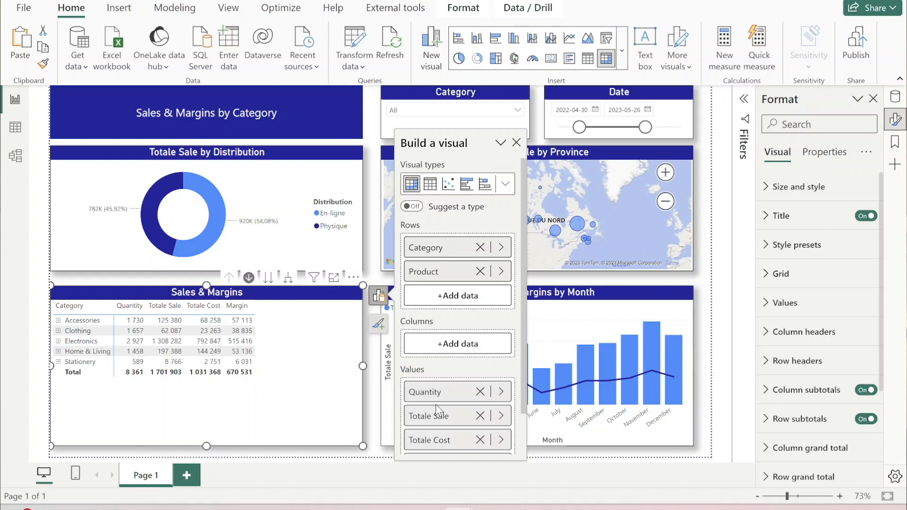
pyautogui.scroll(-1, 435, 405)
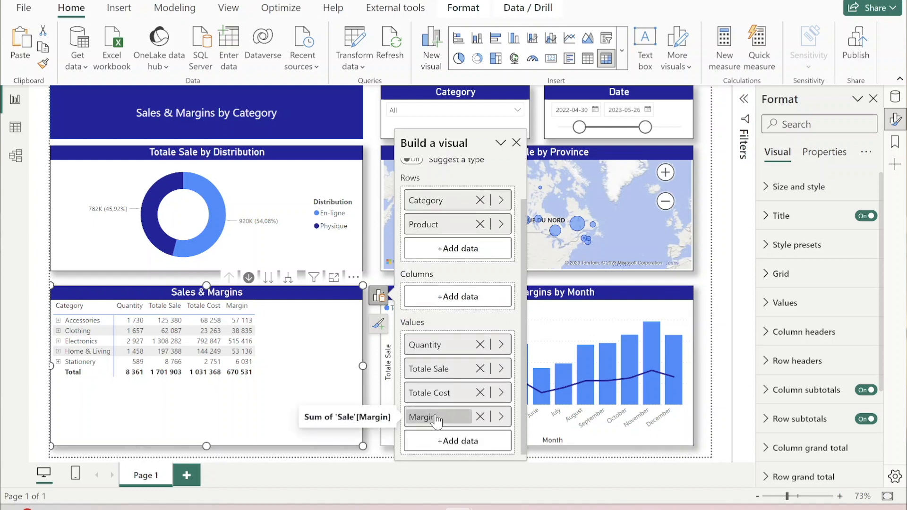
pyautogui.rightClick(437, 419)
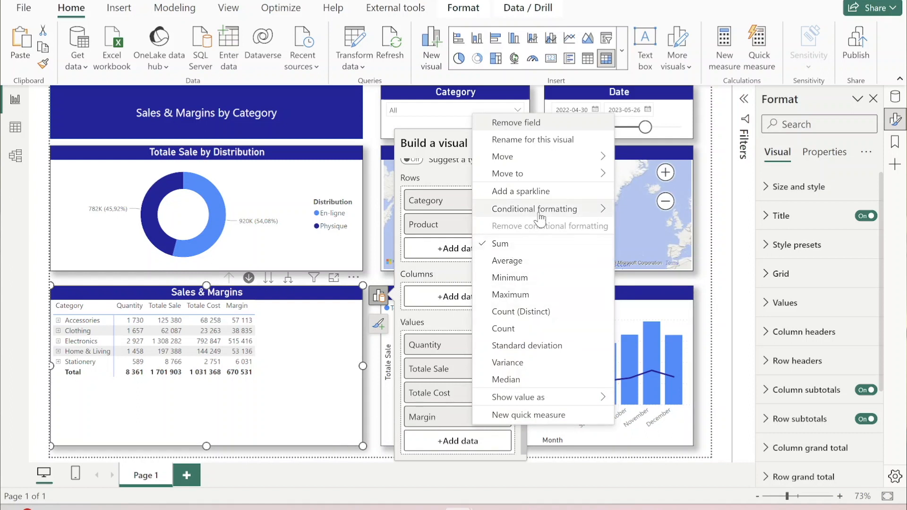
pyautogui.moveTo(543, 217)
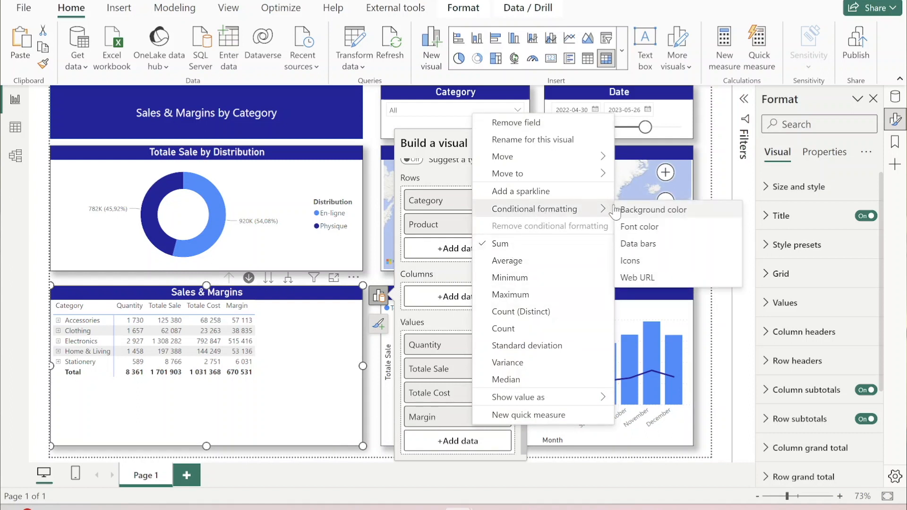
pyautogui.click(645, 211)
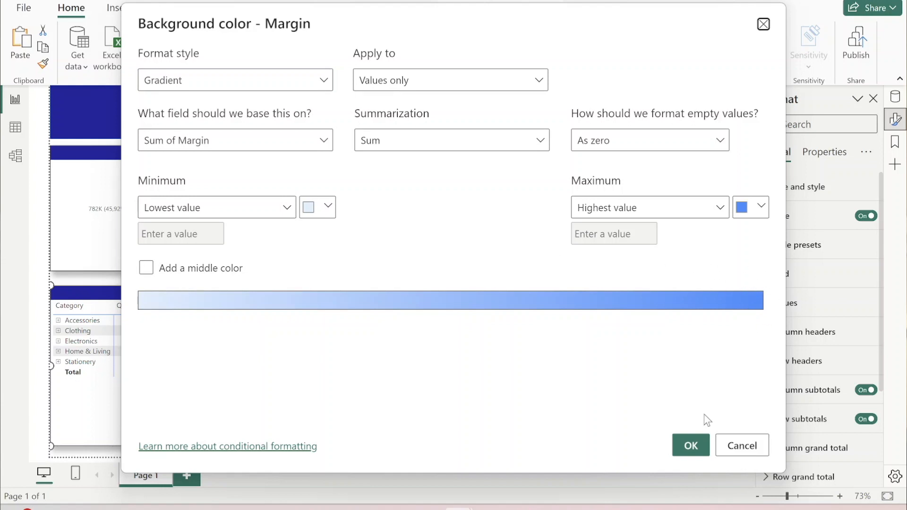
pyautogui.click(691, 445)
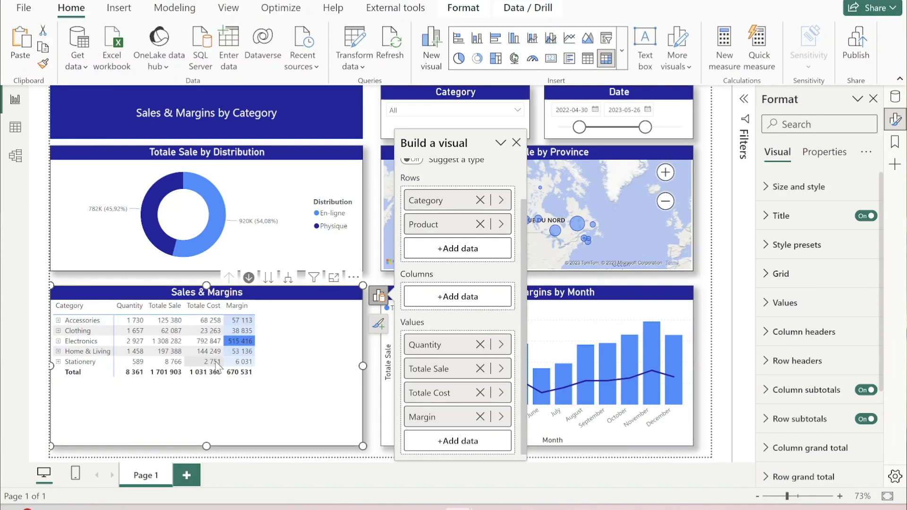
pyautogui.click(59, 342)
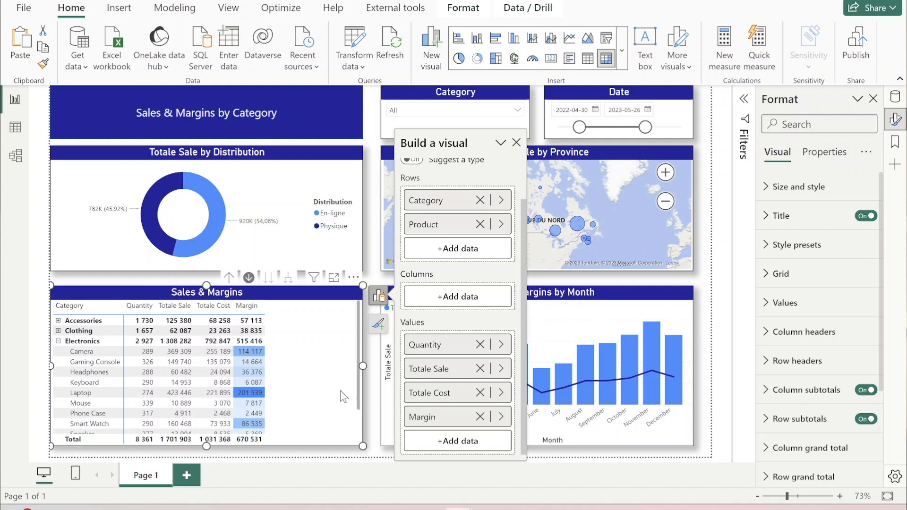
# - Remove all conditional formatting from the Margin field of the Sales & Margins matrix
pyautogui.rightClick(428, 419)
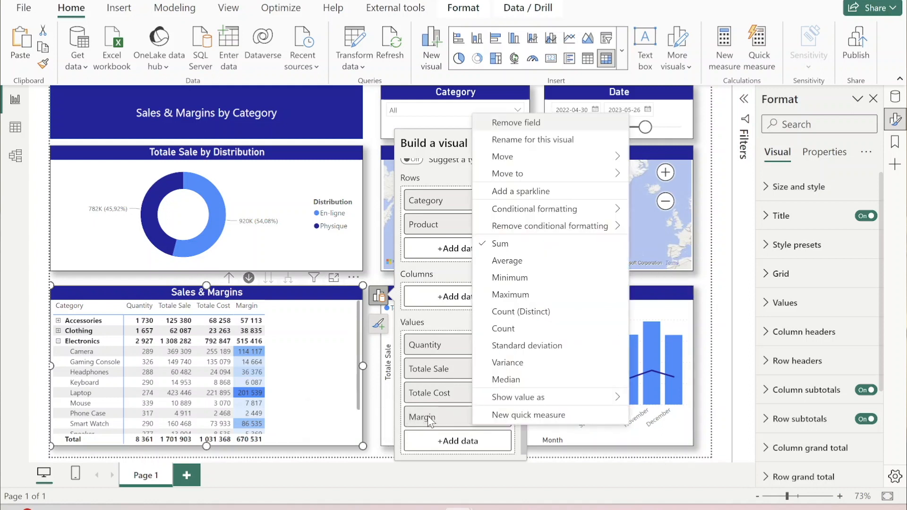
pyautogui.moveTo(551, 232)
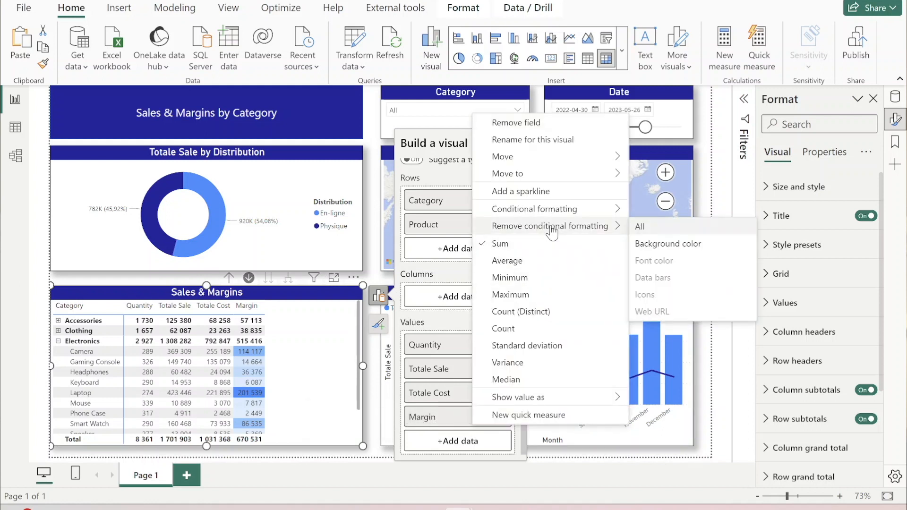
pyautogui.click(659, 228)
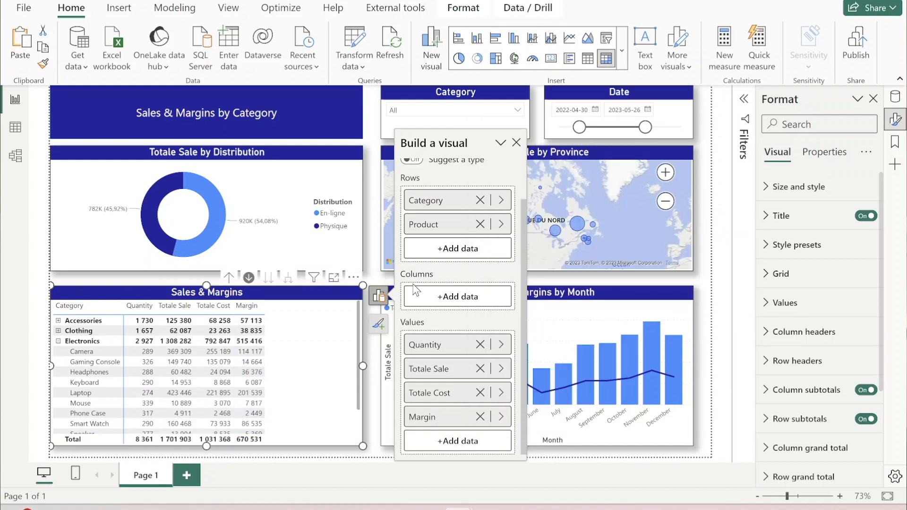
# - Add left-to-right data bars to the matrix's Margin values, scaled from lowest to highest value with the number still shown
pyautogui.rightClick(420, 418)
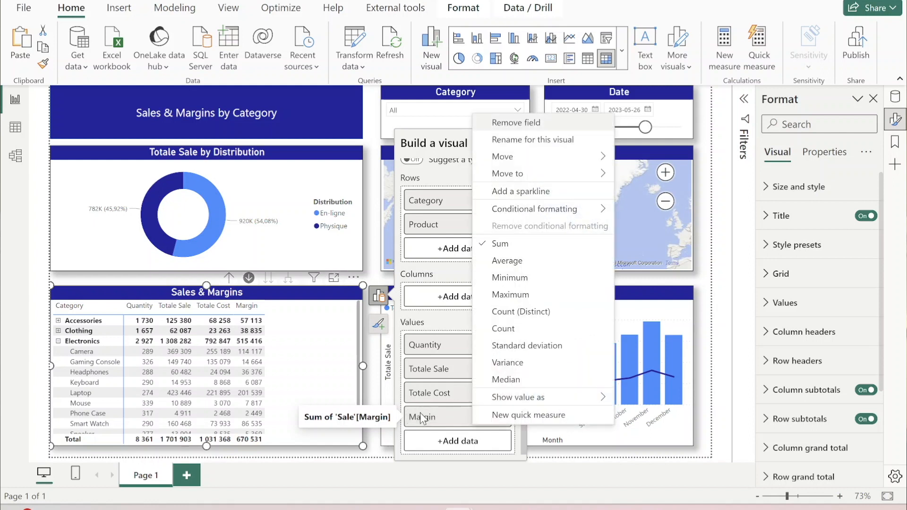
pyautogui.moveTo(534, 213)
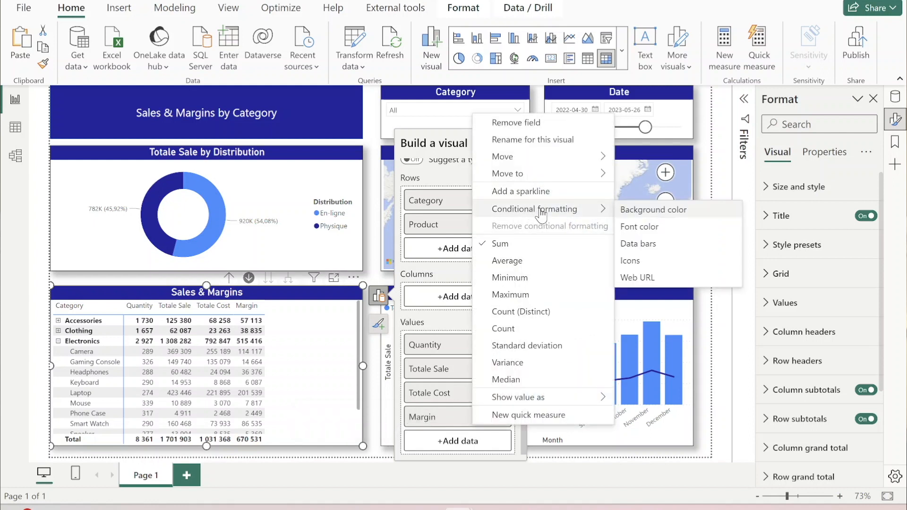
pyautogui.click(666, 247)
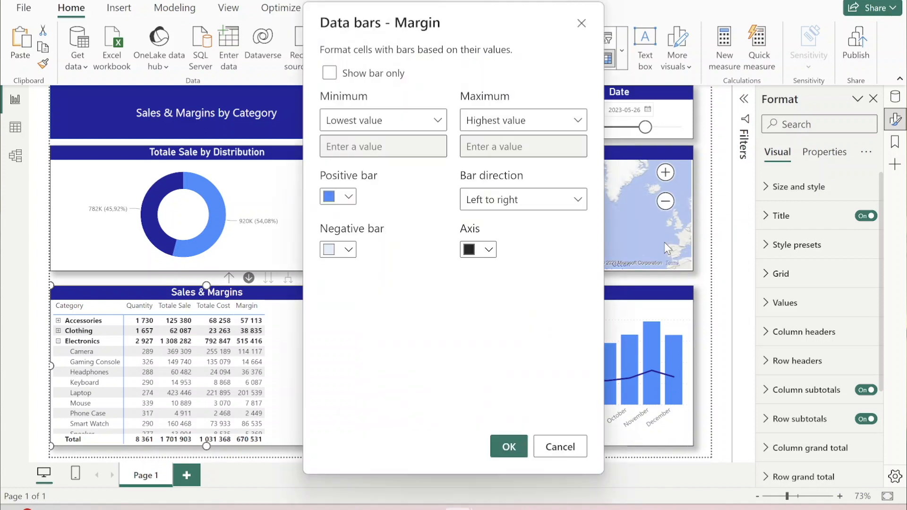
pyautogui.click(509, 446)
# - Collapse and re-expand Electronics in the matrix to review the Margin data bars at category and product level
pyautogui.click(58, 342)
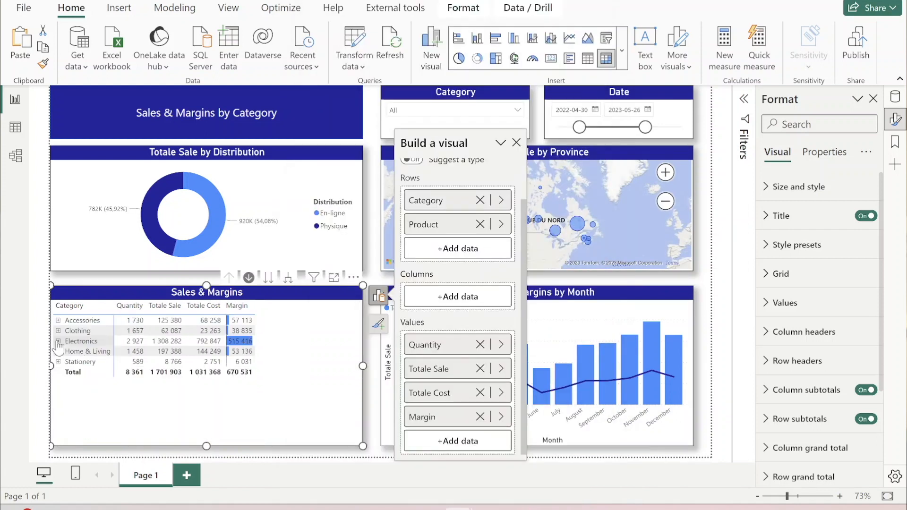
pyautogui.click(58, 341)
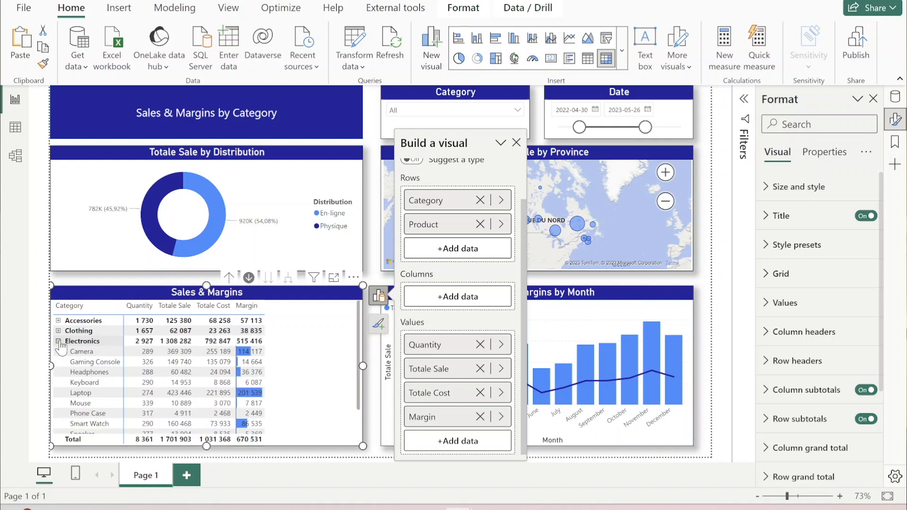
pyautogui.scroll(-1, 274, 382)
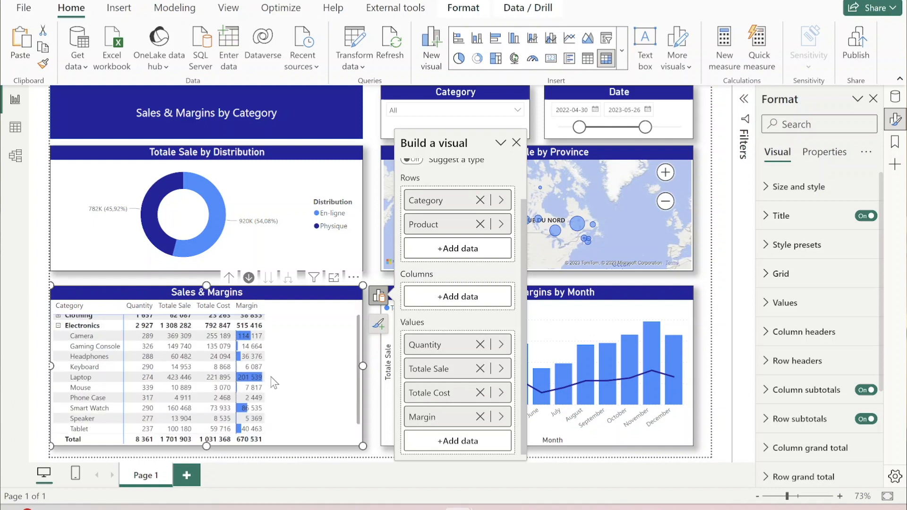